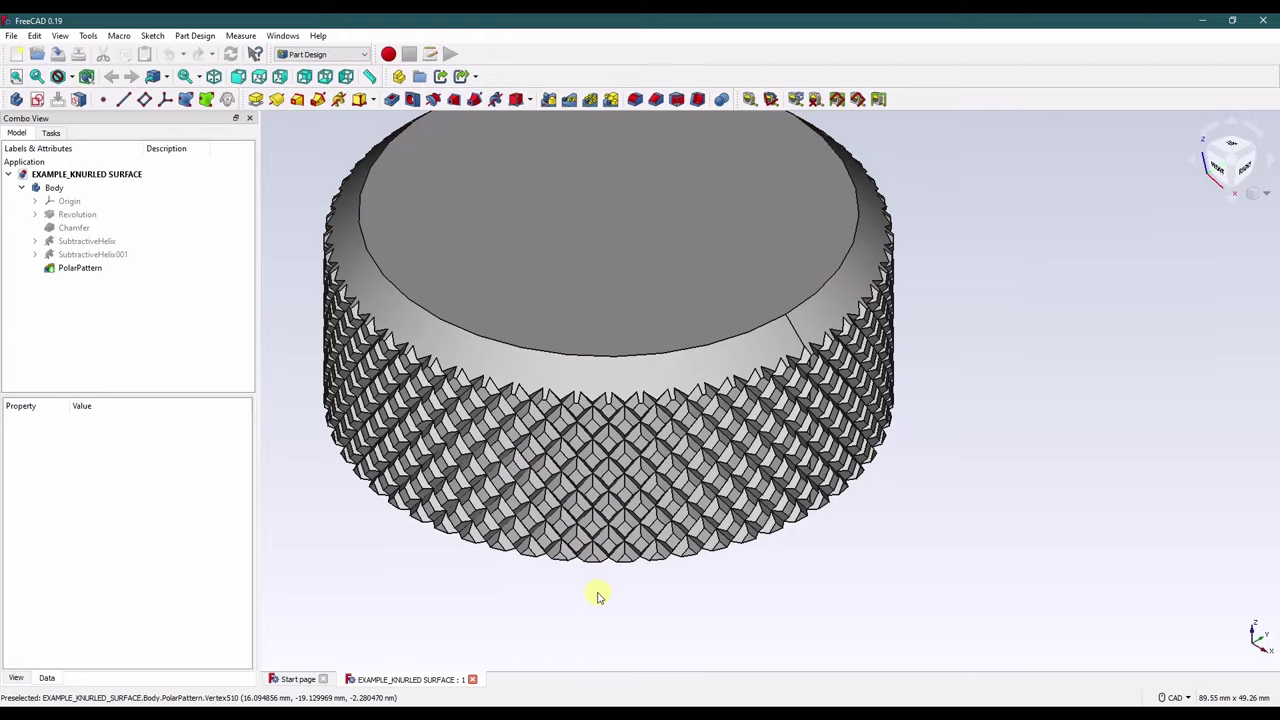
Step: Examine the knurled side surface of the example part and close its document
middle_drag(600, 594, 617, 629)
scroll(609, 629, down, 2)
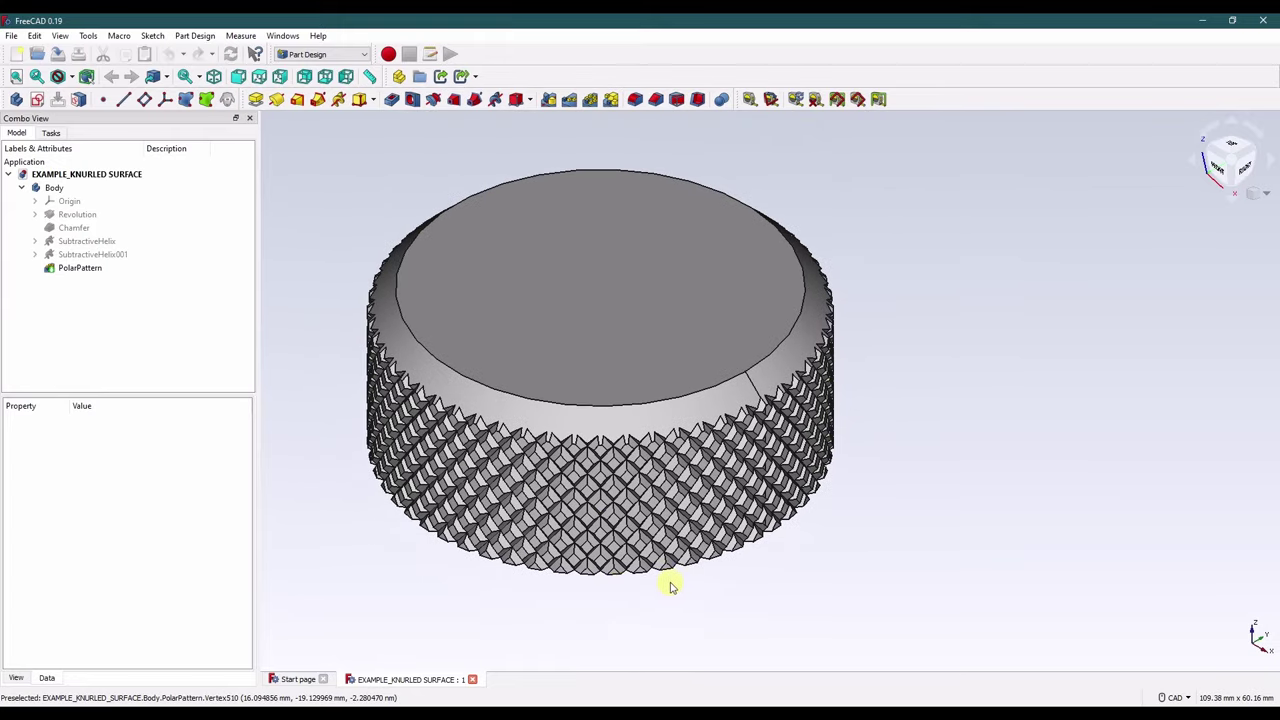
middle_drag(669, 583, 704, 605)
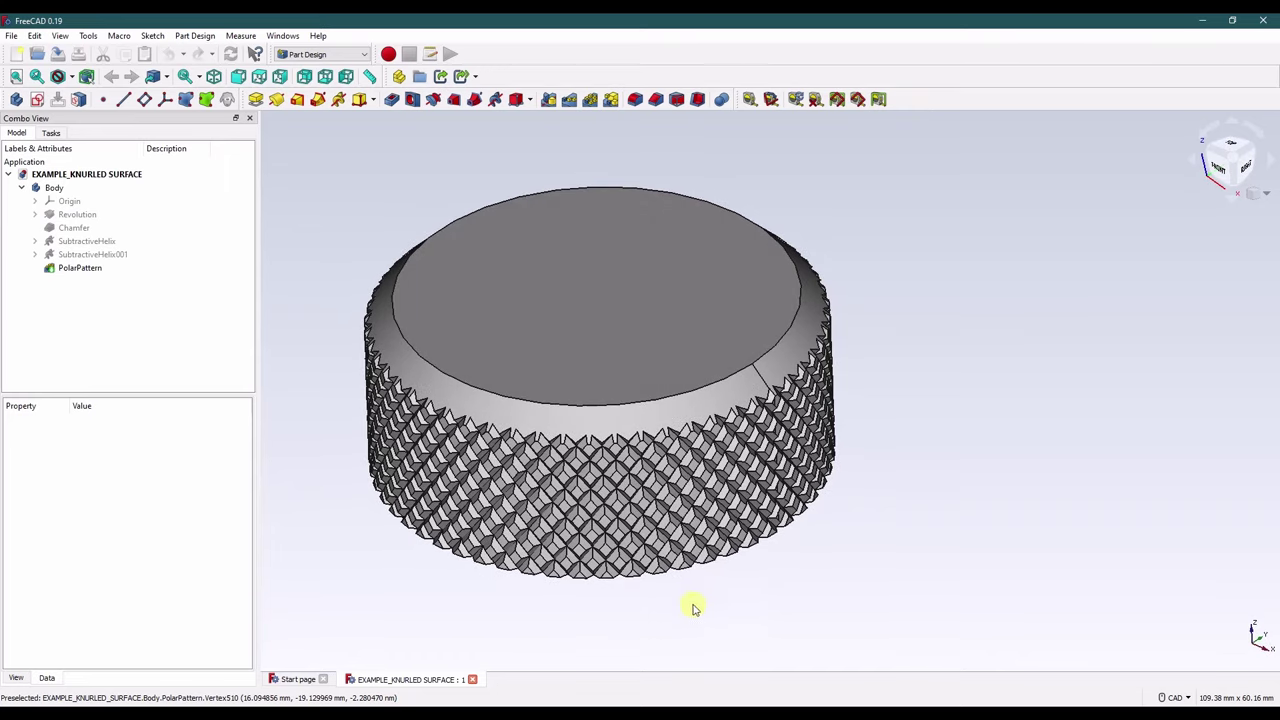
scroll(694, 596, down, 3)
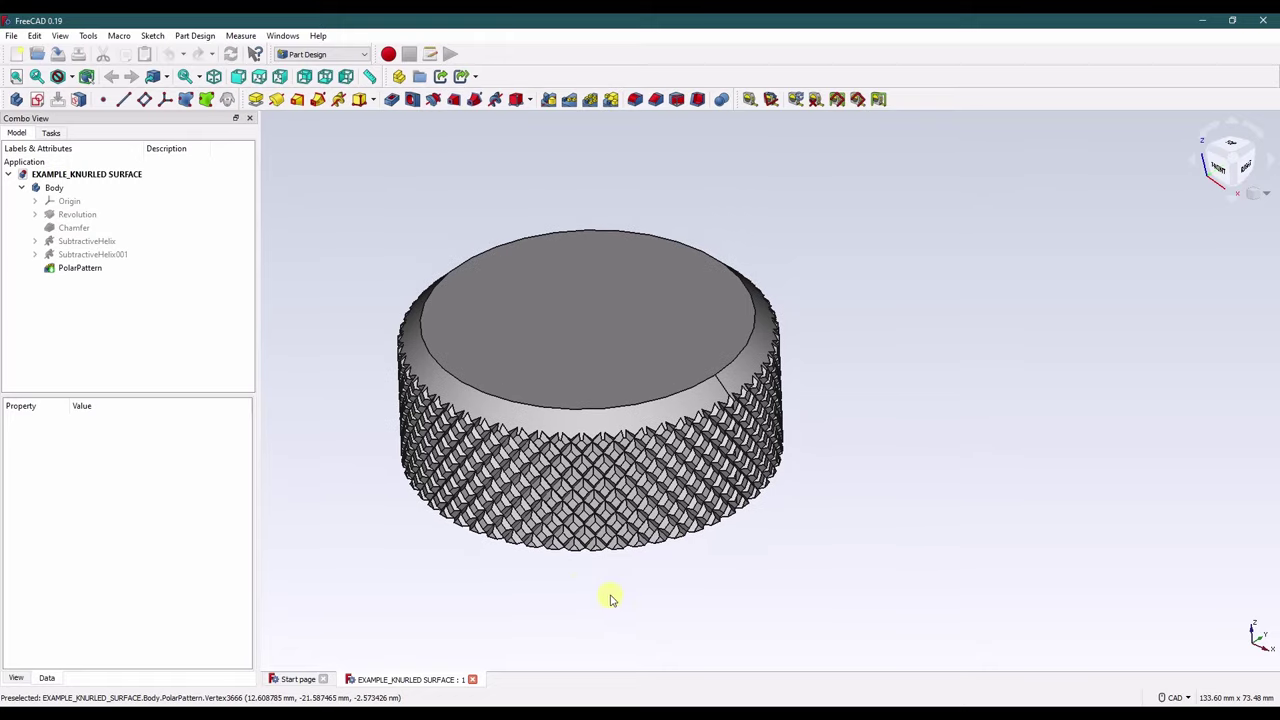
middle_drag(608, 597, 587, 578)
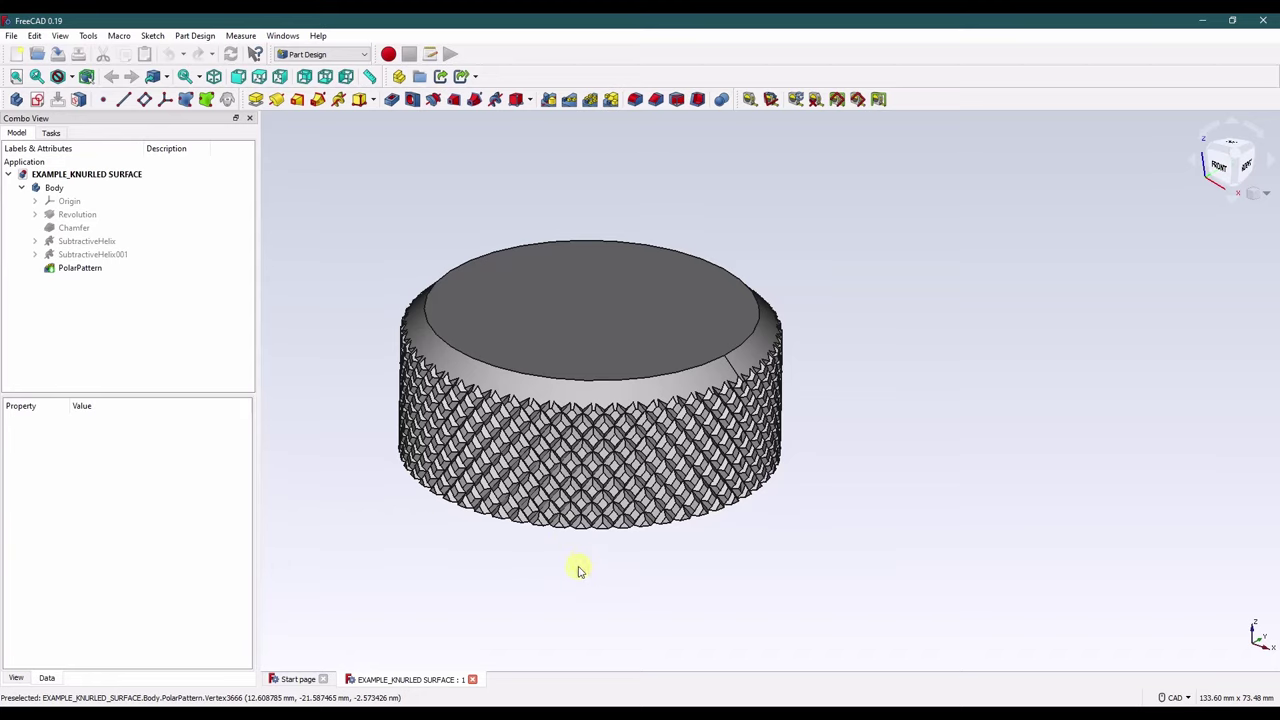
key(ctrl+w)
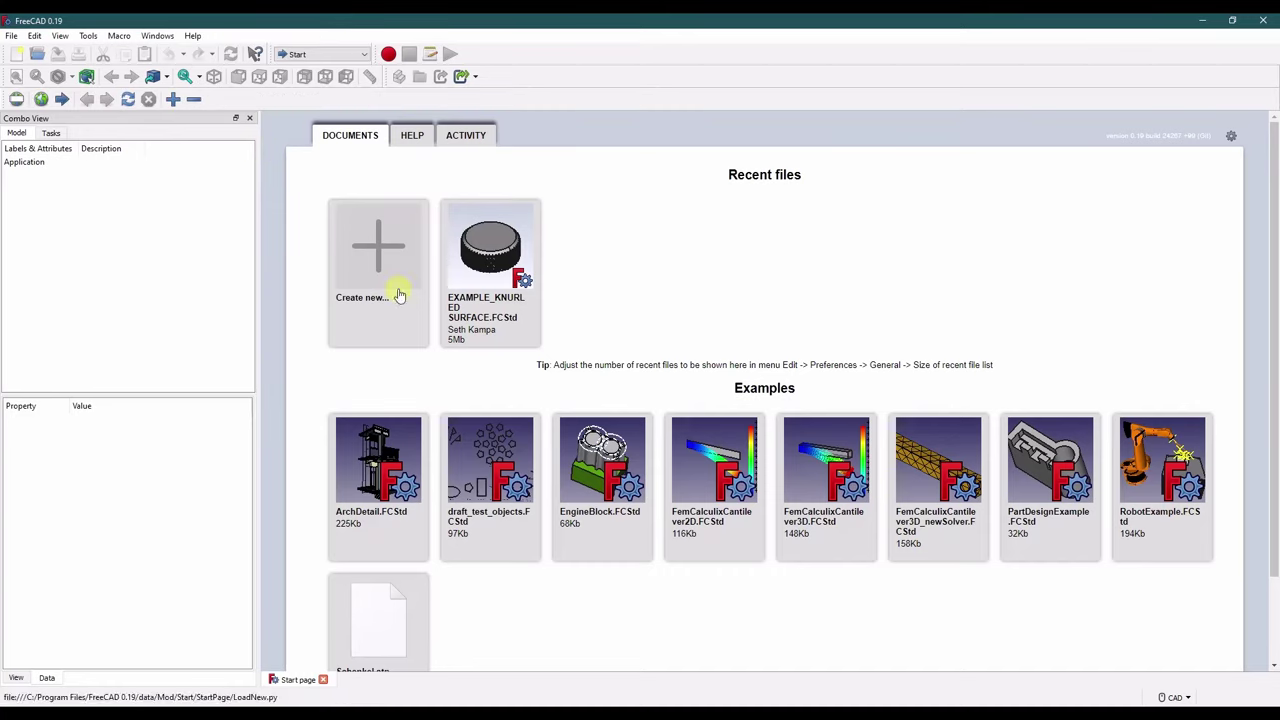
Step: Create a new empty document and switch to the Part Design workbench
click(368, 264)
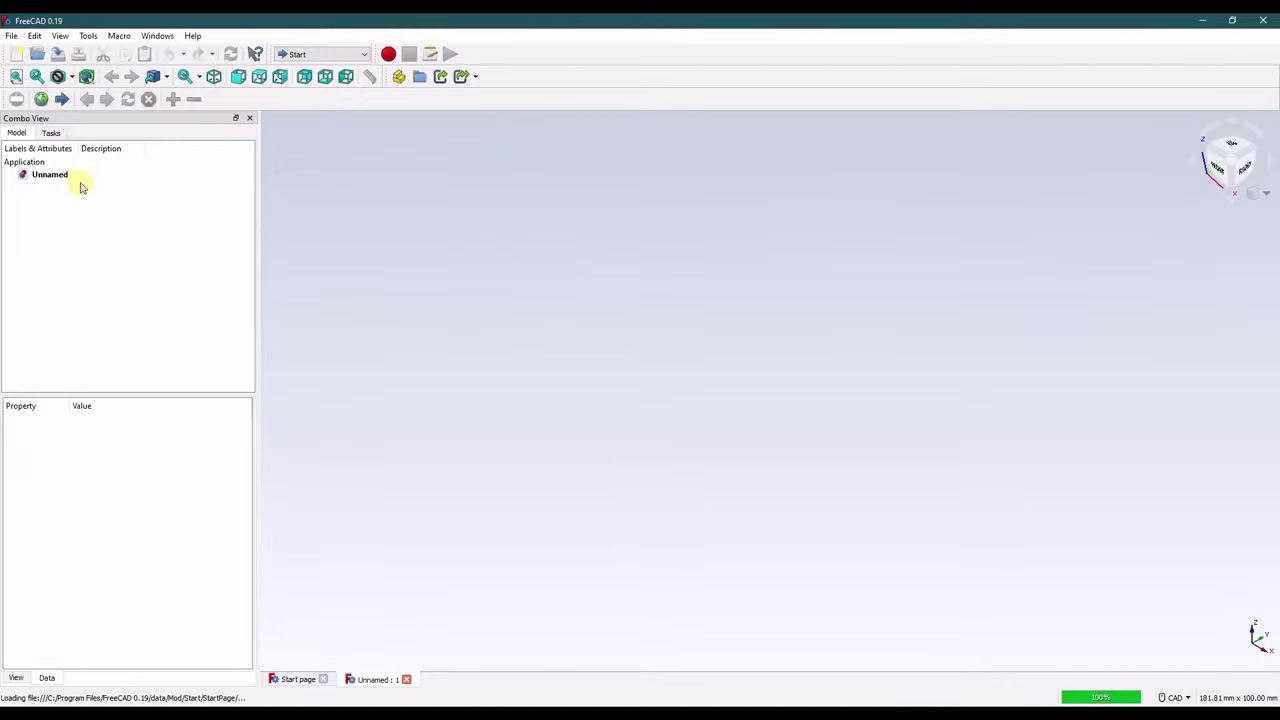
click(51, 133)
click(17, 133)
click(330, 53)
click(328, 228)
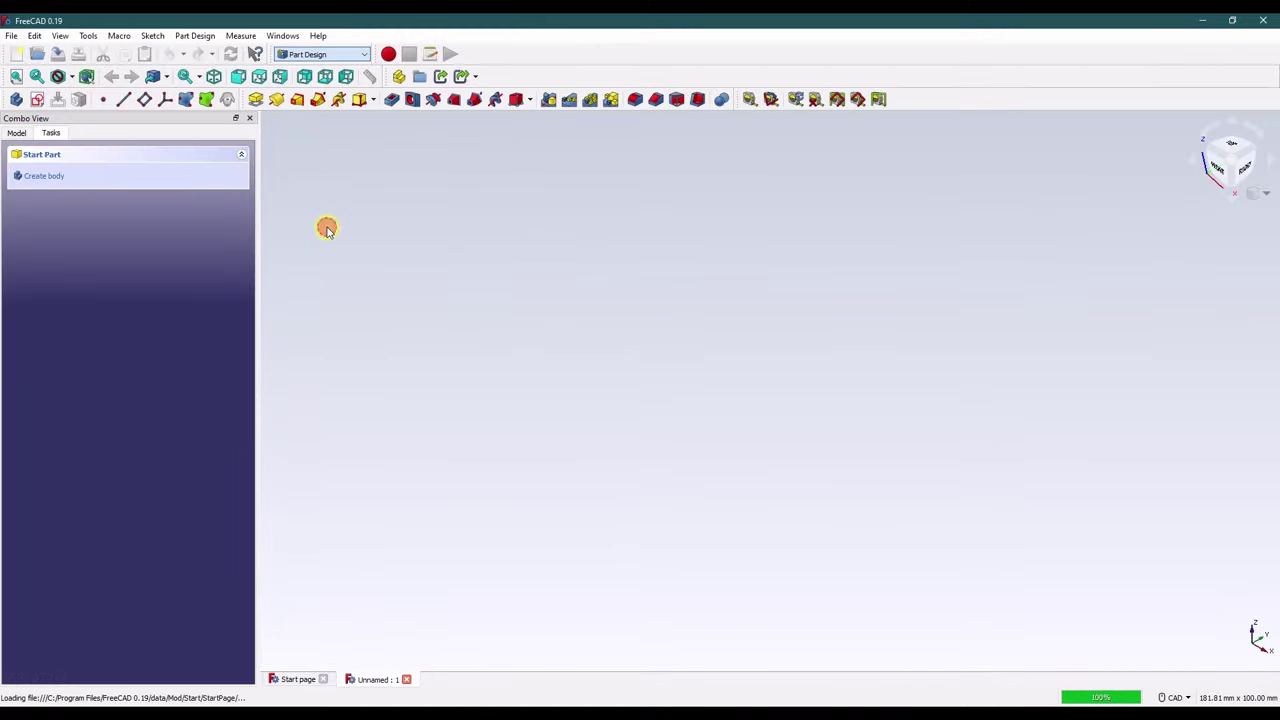
Step: Create a body and start a new sketch on its XZ plane
click(45, 176)
click(55, 176)
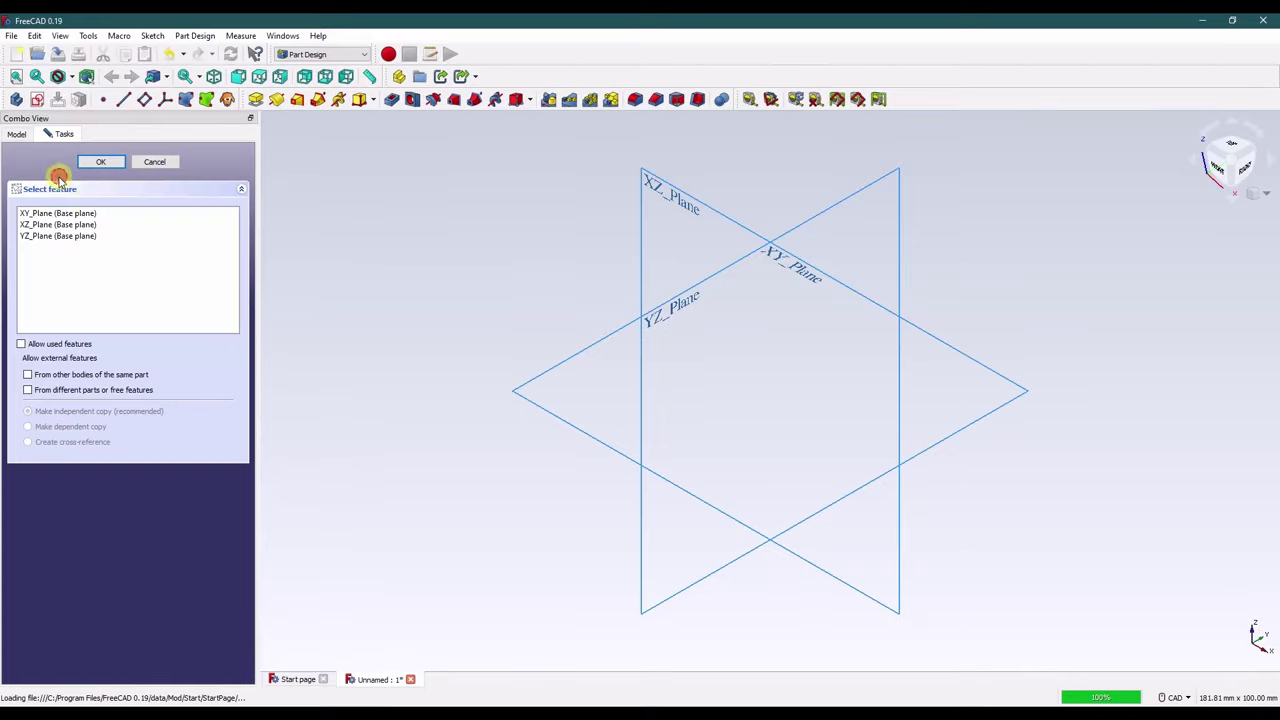
click(660, 186)
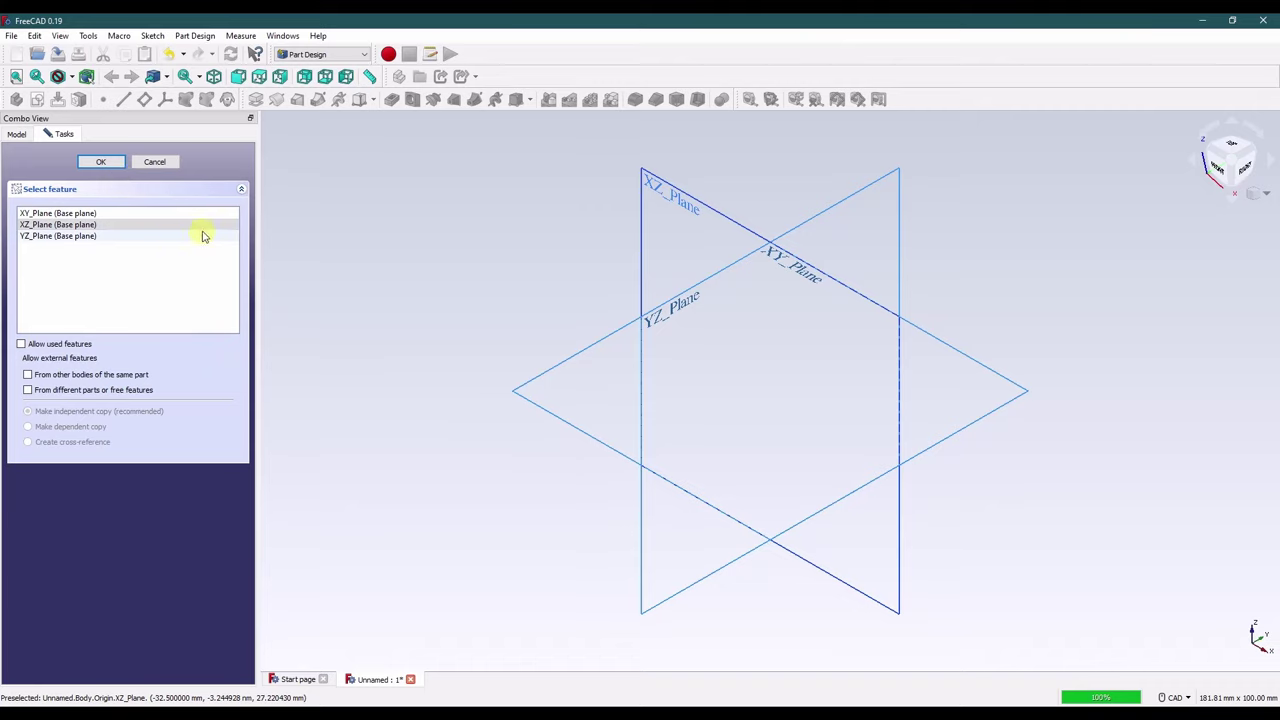
click(96, 163)
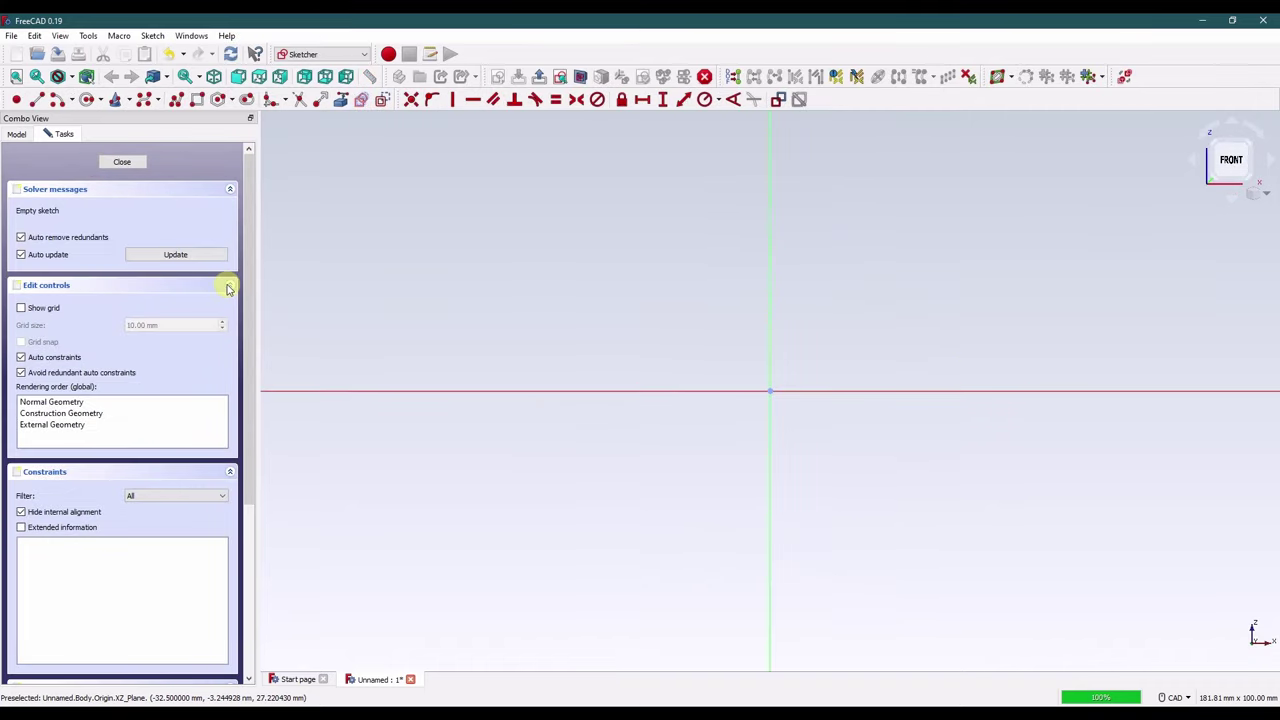
Step: Sketch an open L-shaped polyline profile about 32 mm wide and 29 mm tall, starting on the vertical axis and ending its legs on the horizontal axis
middle_drag(494, 297, 354, 320)
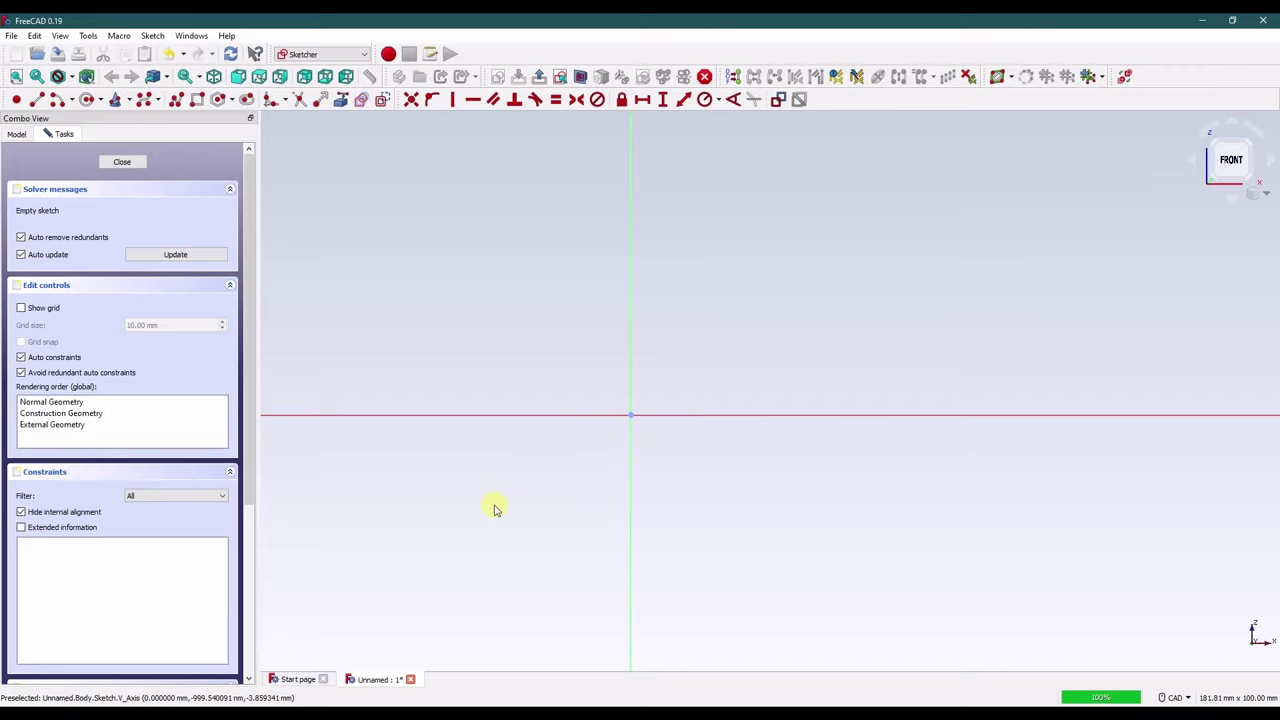
click(174, 102)
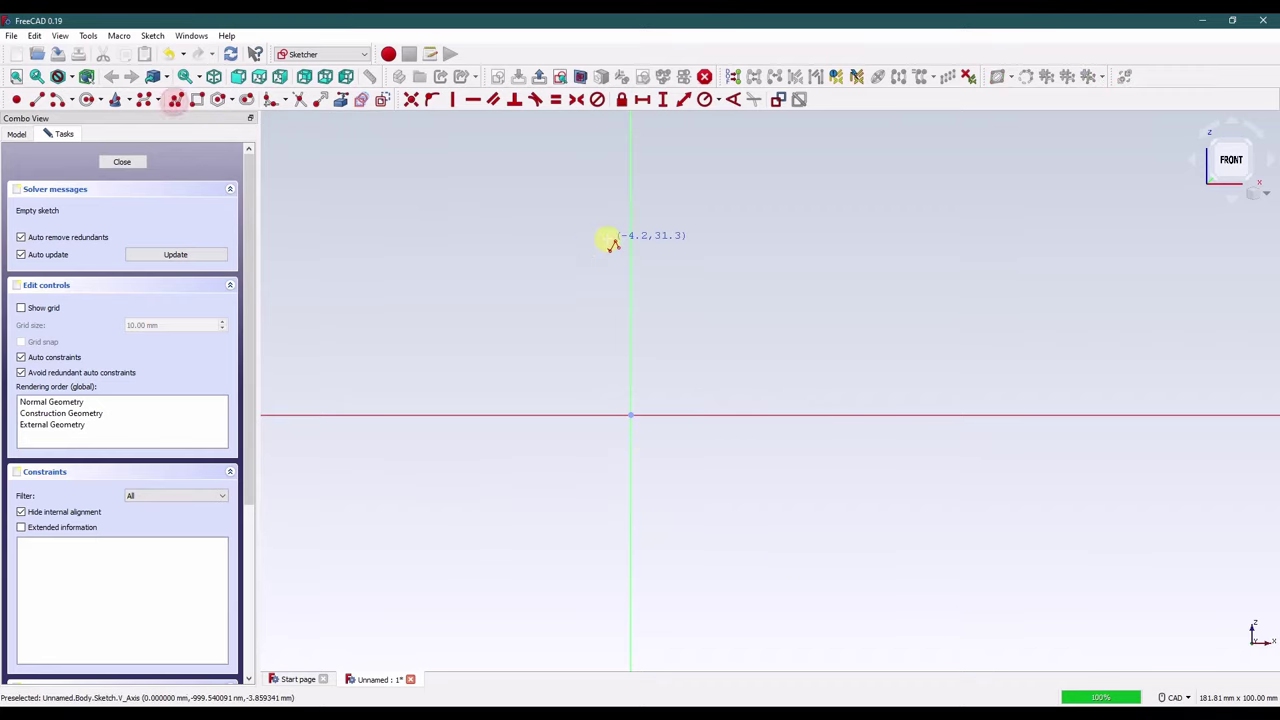
click(632, 253)
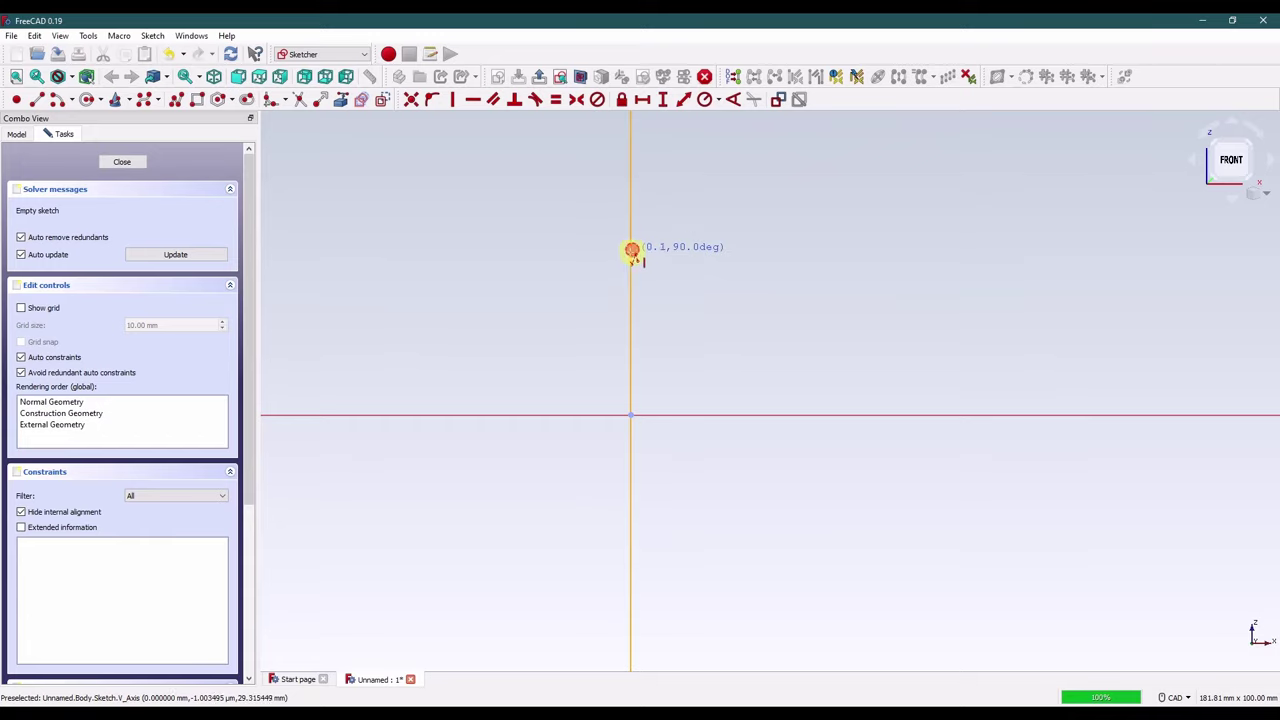
click(633, 280)
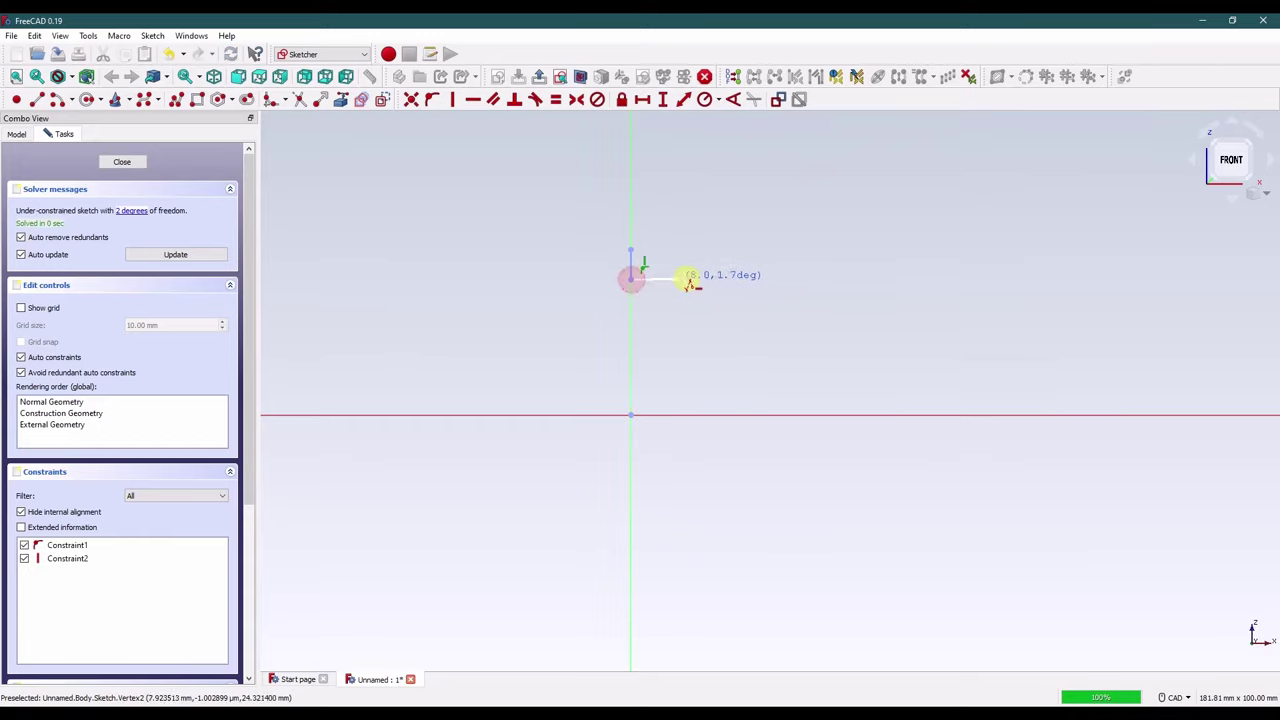
click(781, 279)
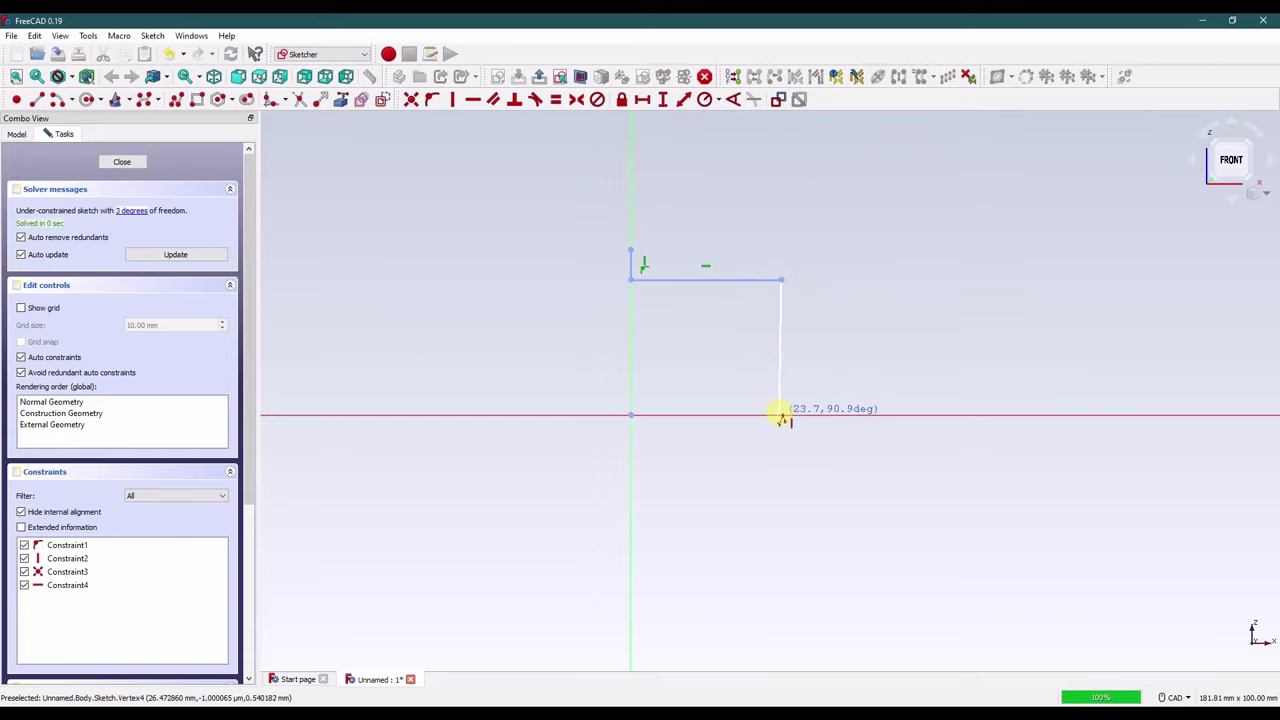
click(779, 415)
click(810, 415)
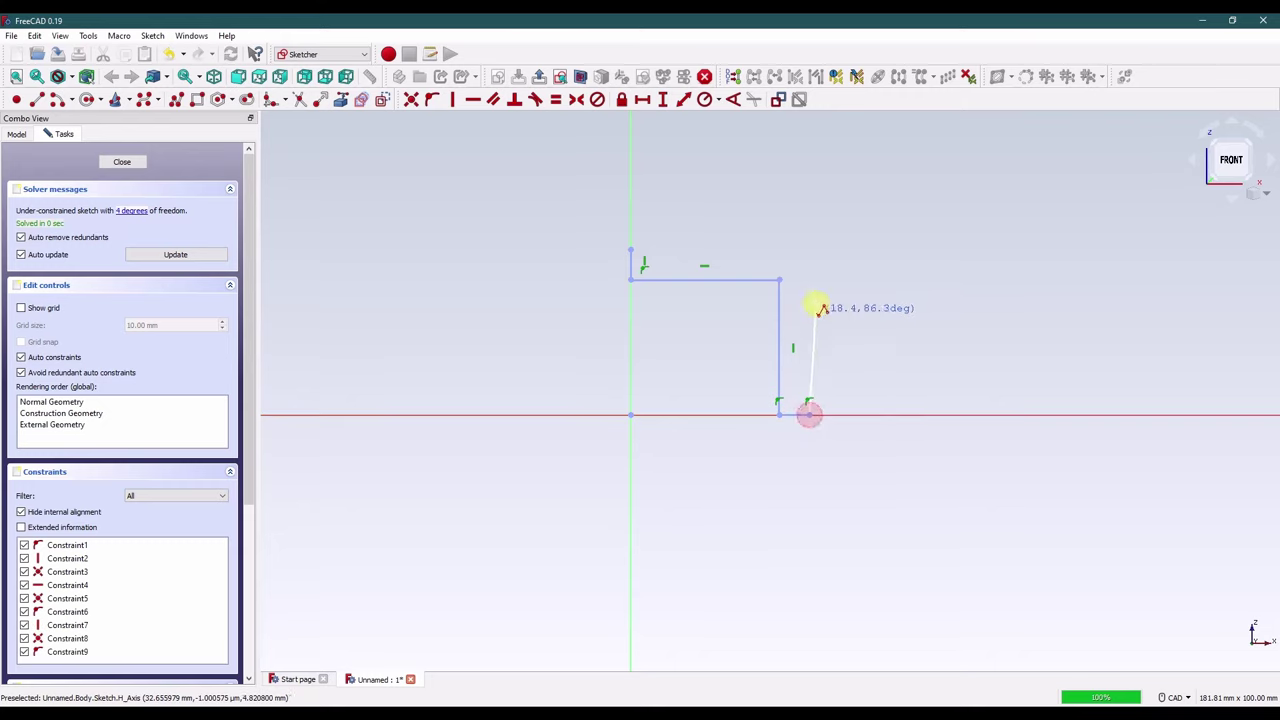
click(810, 256)
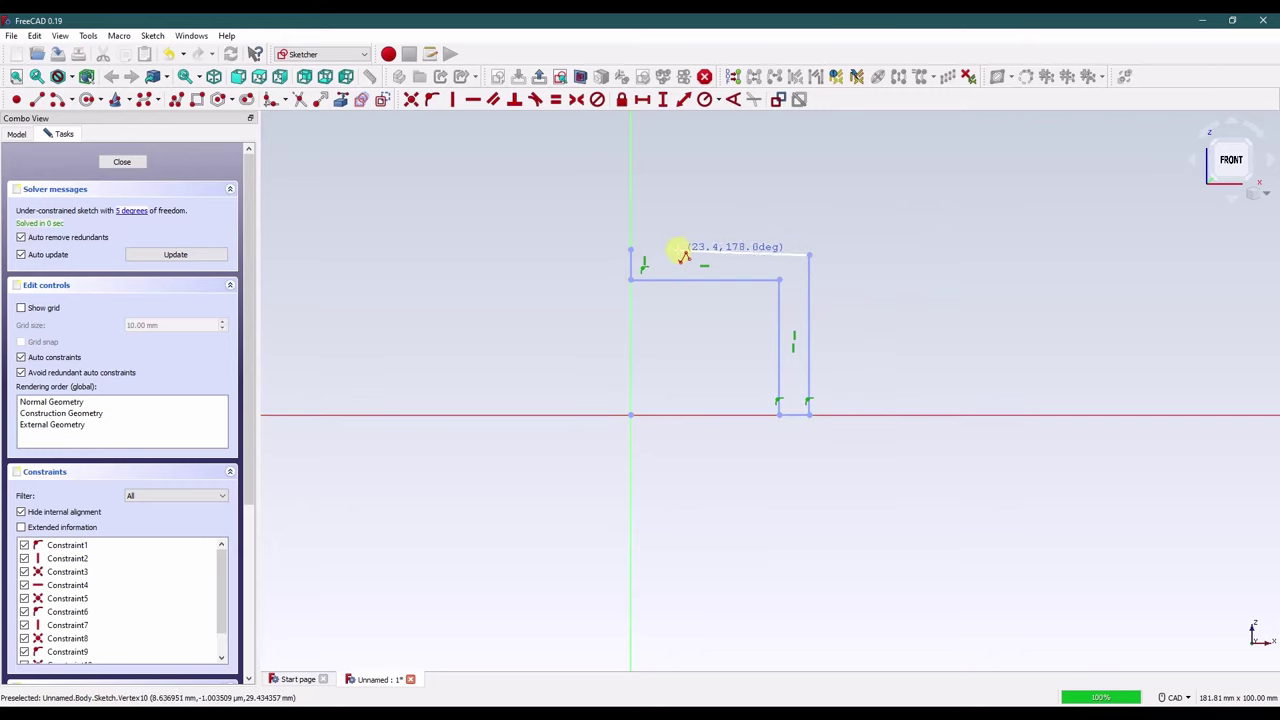
right_click(677, 256)
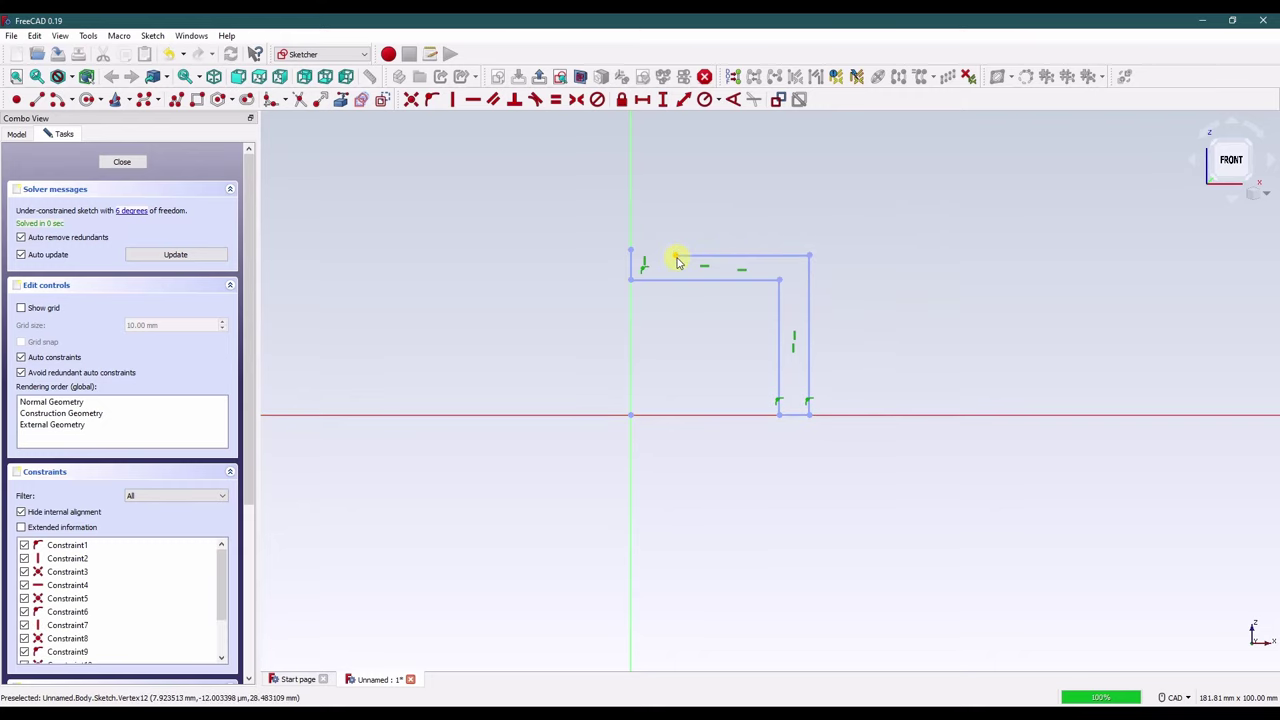
Step: Close the profile by making the loose end of its upper edge coincident with the upper endpoint on the vertical axis
drag(677, 262, 626, 256)
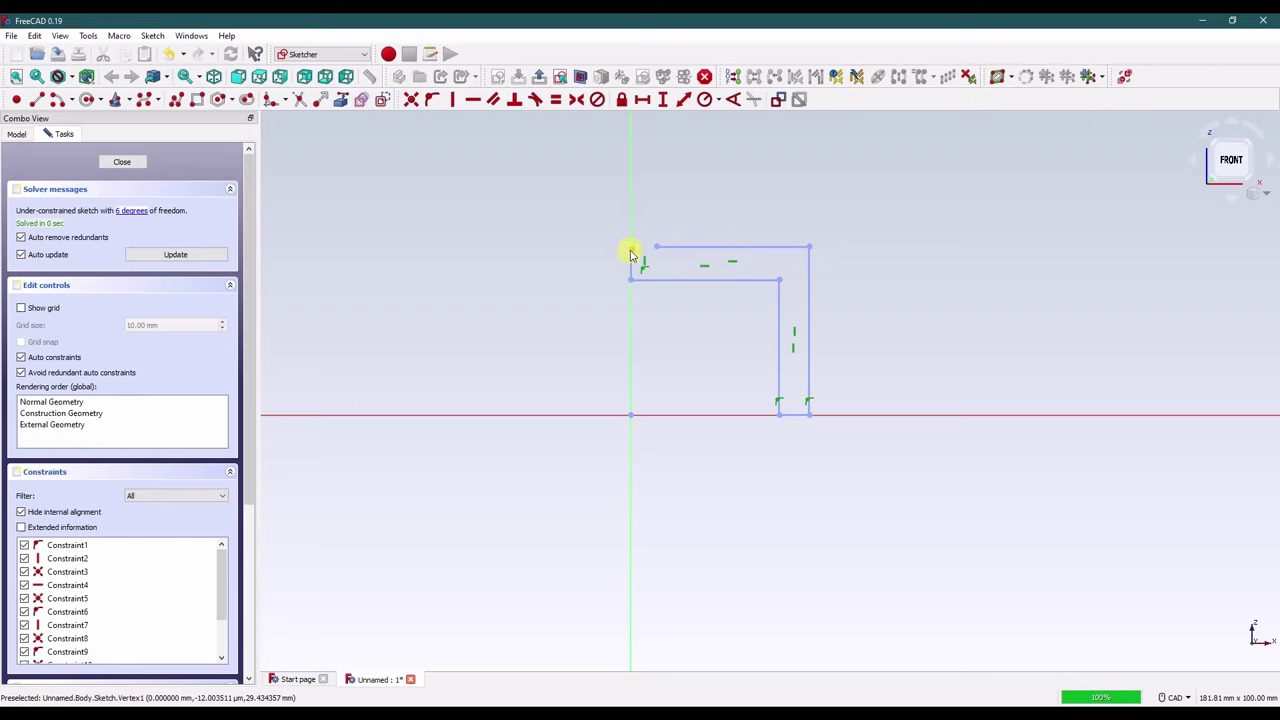
click(631, 254)
click(657, 249)
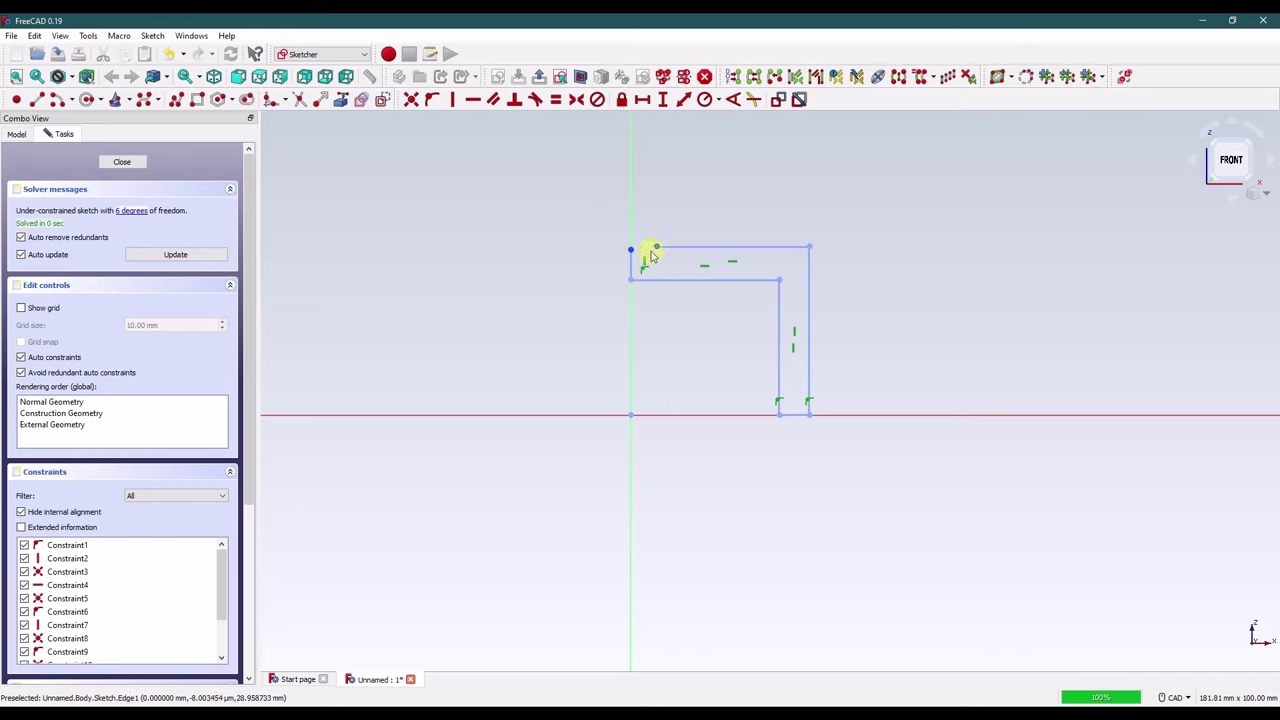
click(410, 102)
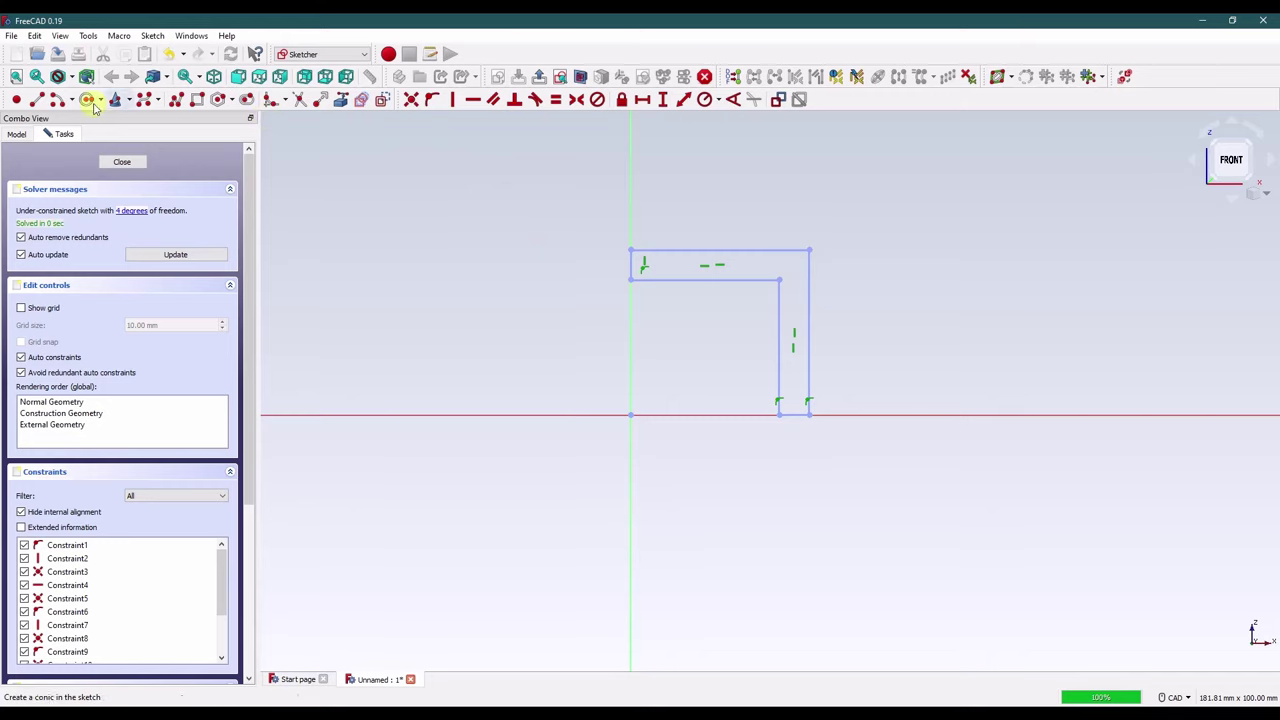
Step: Place a point beside the profile and make it symmetric with the profile's outer upper corner about the vertical axis
click(16, 99)
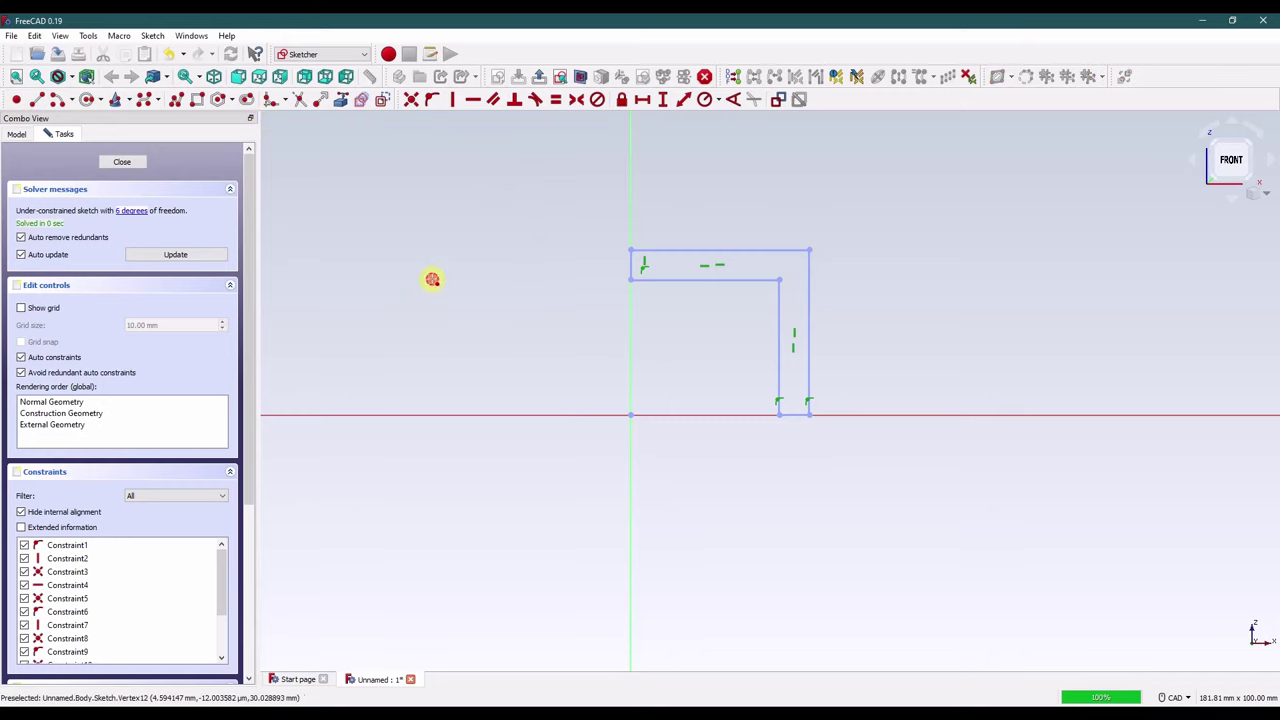
click(432, 279)
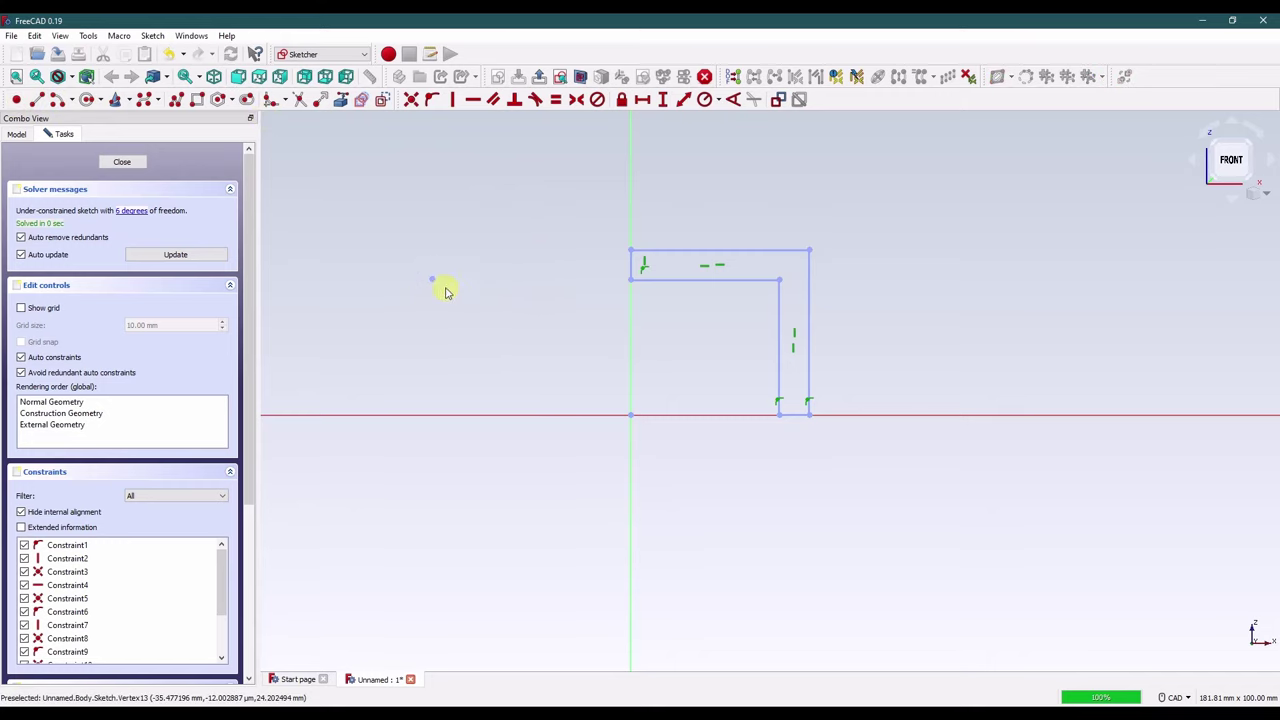
click(424, 248)
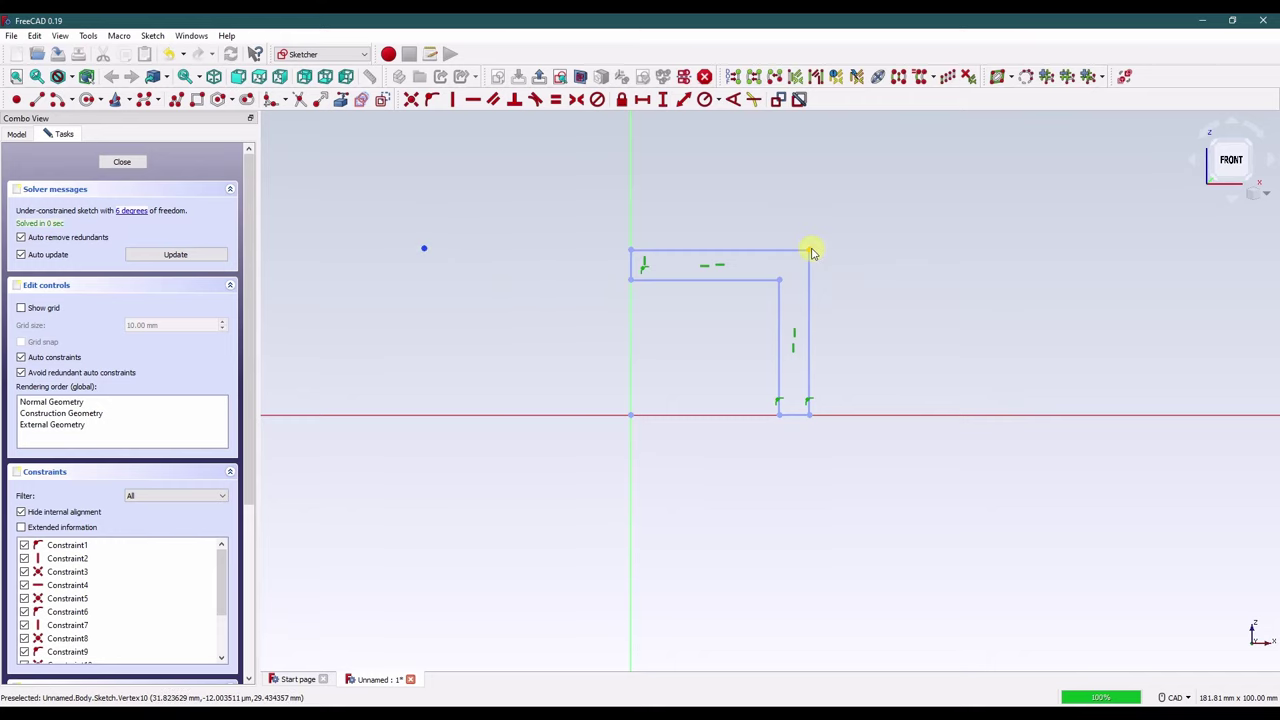
click(630, 210)
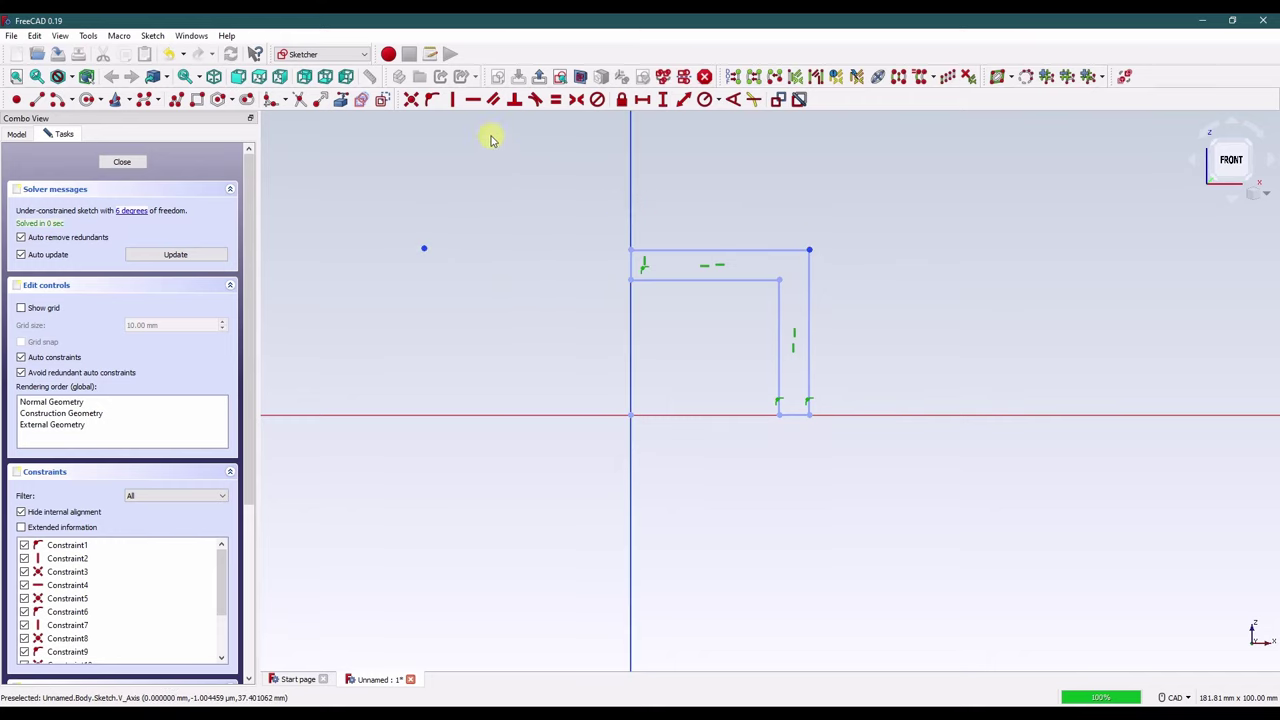
click(576, 99)
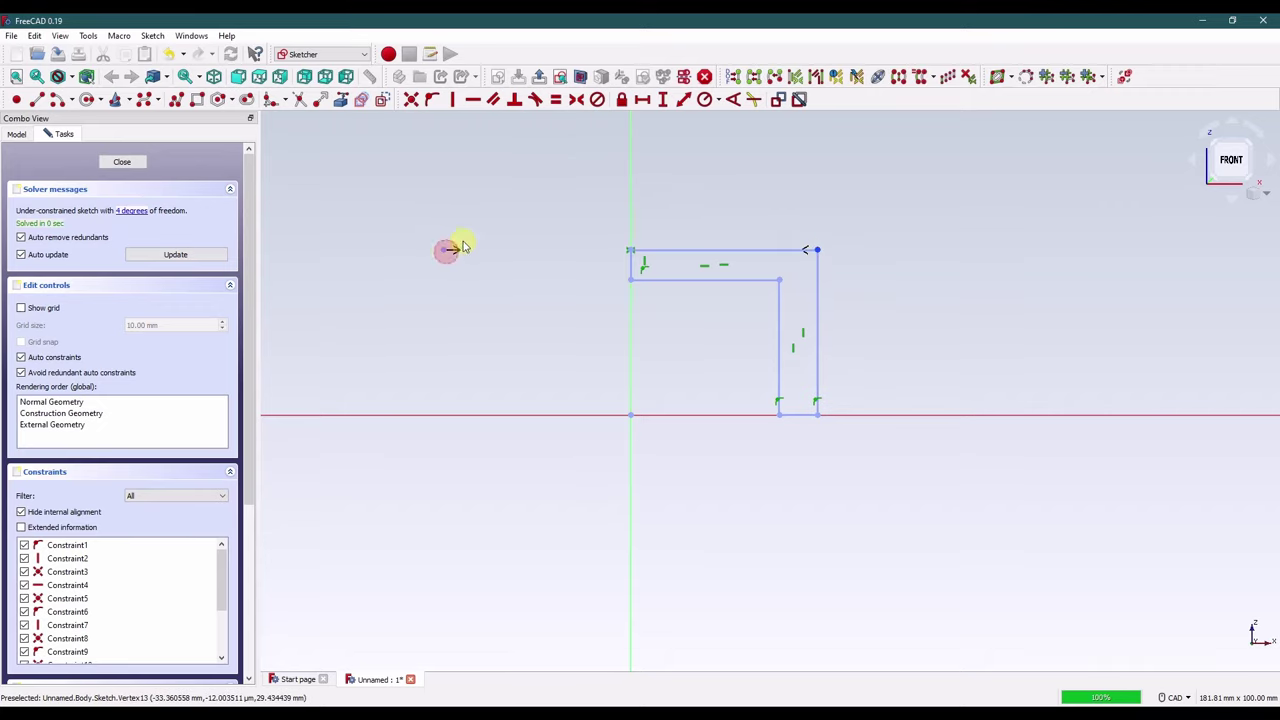
click(643, 99)
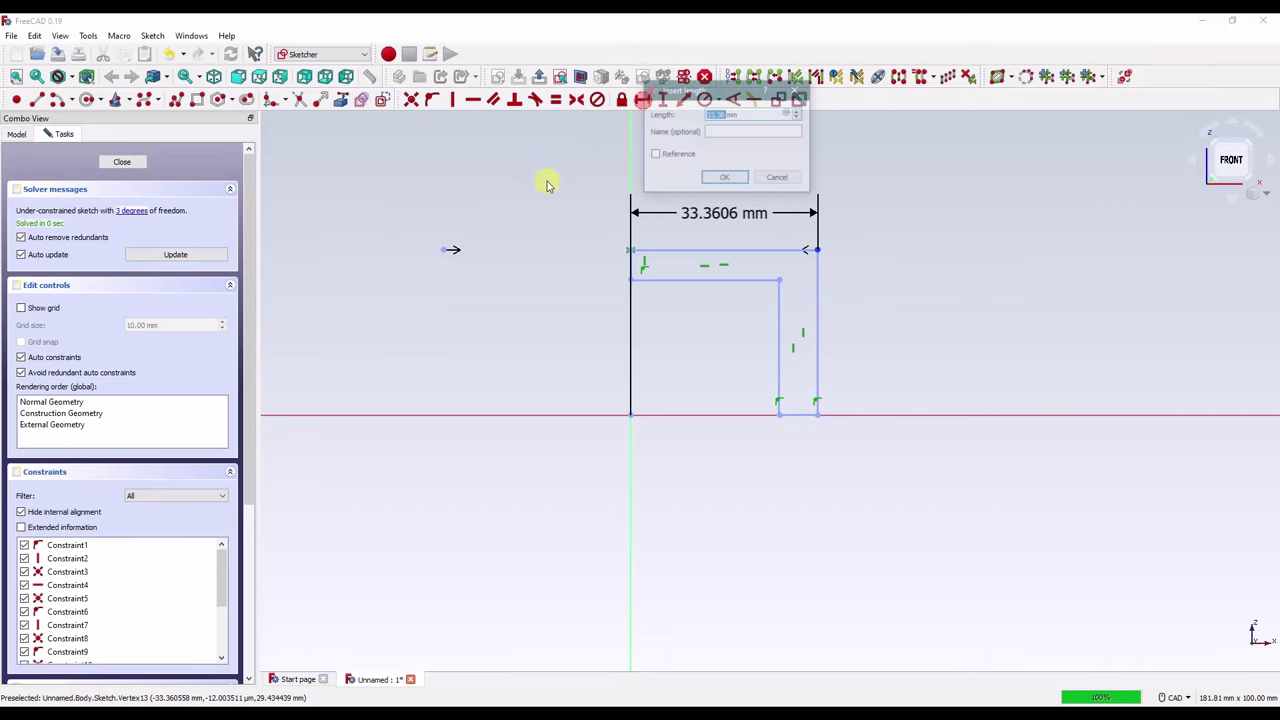
click(772, 177)
right_click(717, 208)
Step: Set the horizontal distance between the outer upper corner and the mirrored point to 50 mm, placing the dimension above the profile
click(817, 249)
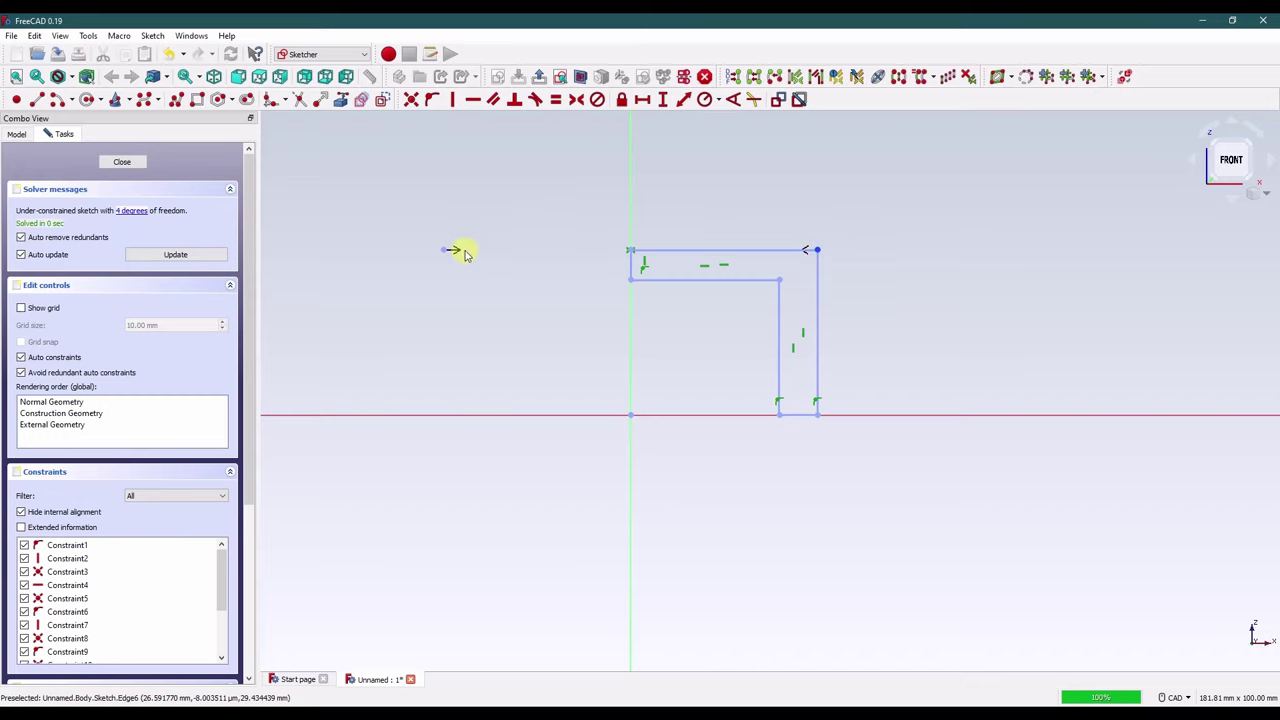
click(445, 250)
click(643, 99)
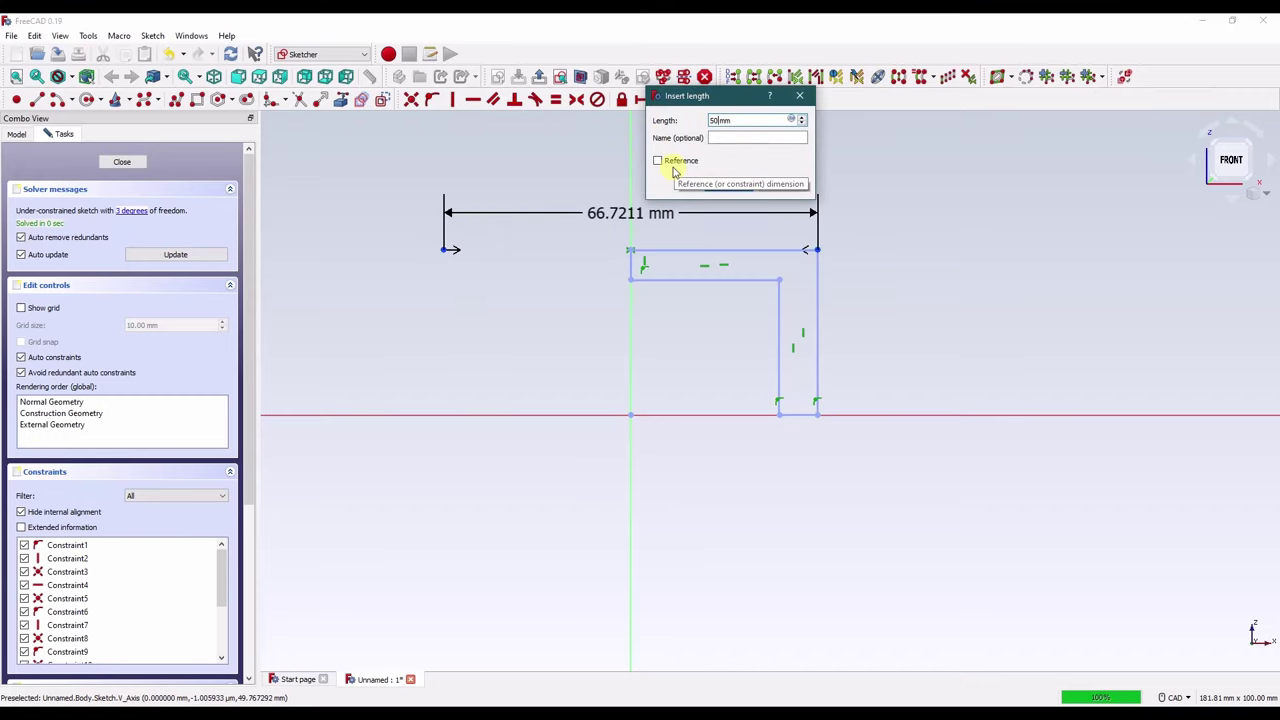
text(50)
key(Return)
drag(660, 224, 560, 210)
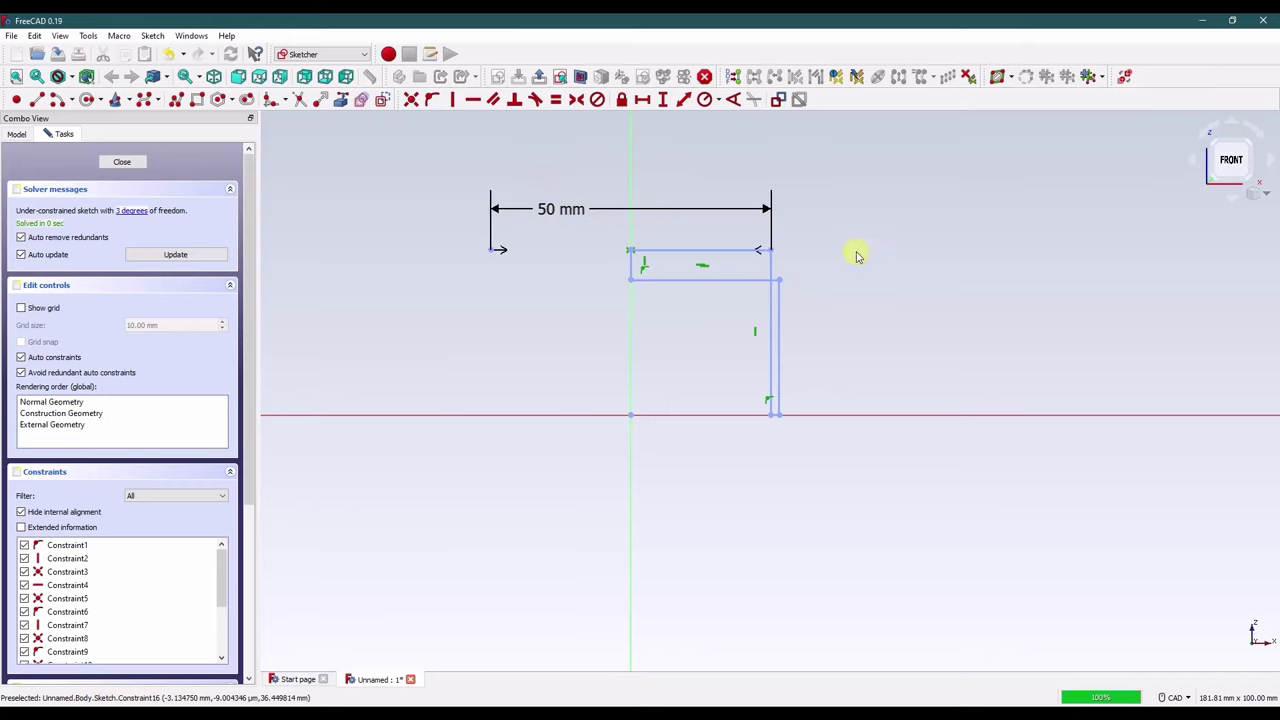
Step: Move the inner corner inside the profile and set the short vertical edge on the axis to 3.55 mm, arranging the dimensions clear of the profile
drag(778, 283, 730, 295)
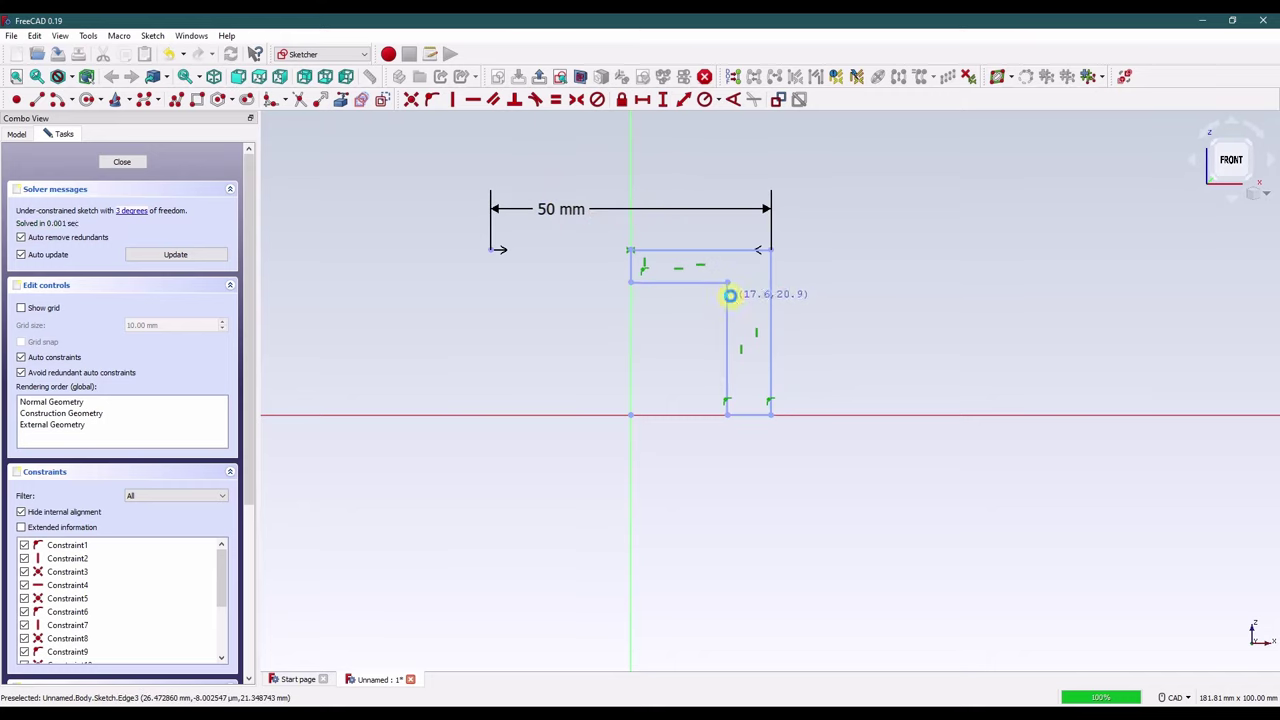
click(631, 265)
click(662, 99)
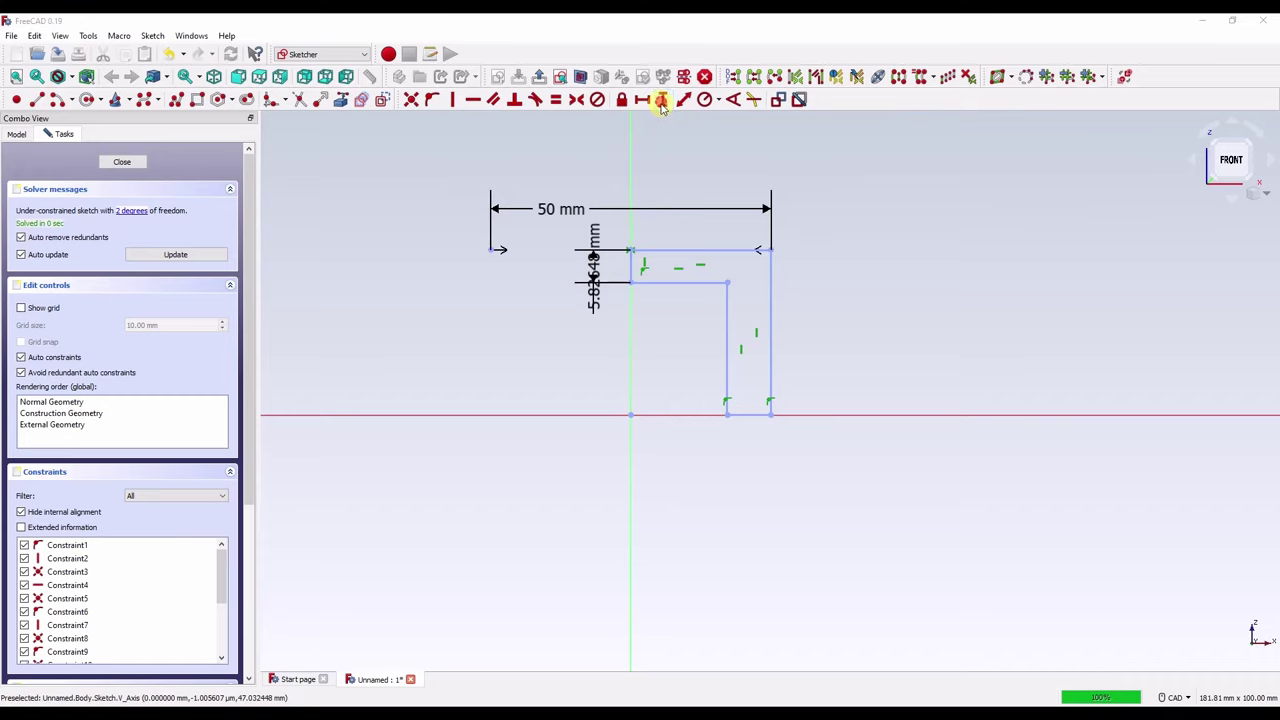
text(3.5)
key(Return)
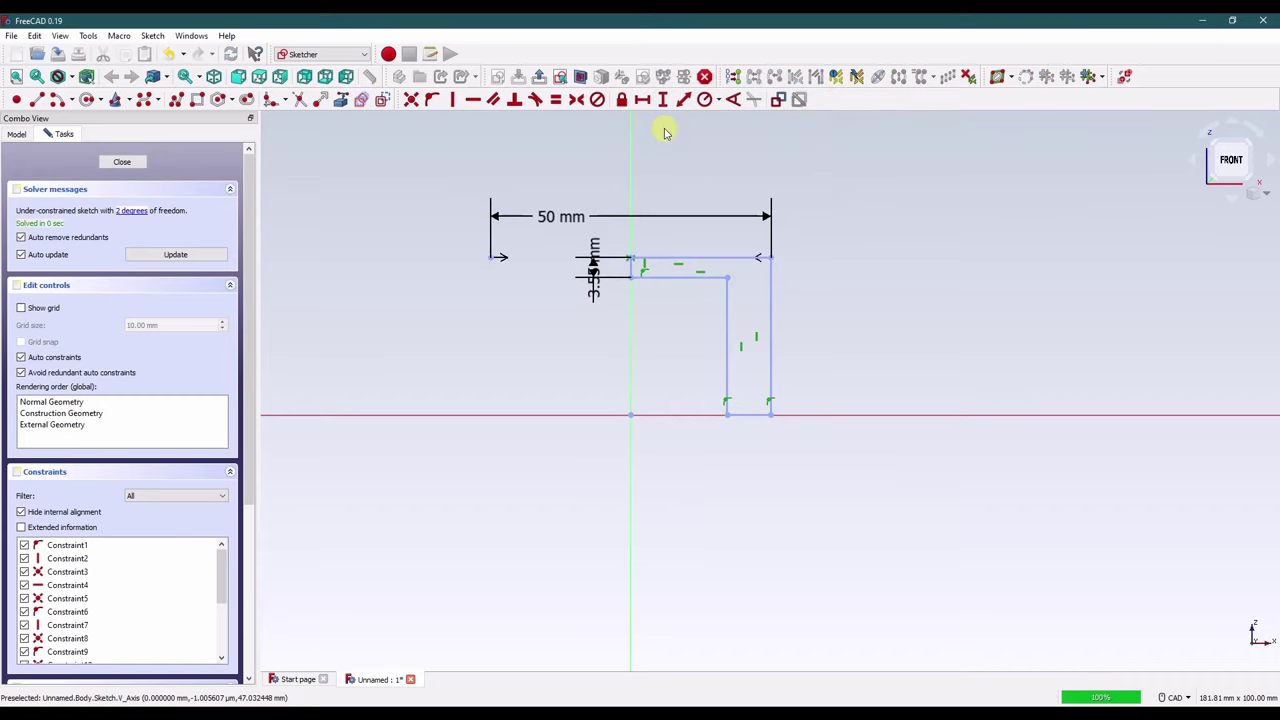
drag(591, 252, 511, 322)
drag(558, 237, 560, 200)
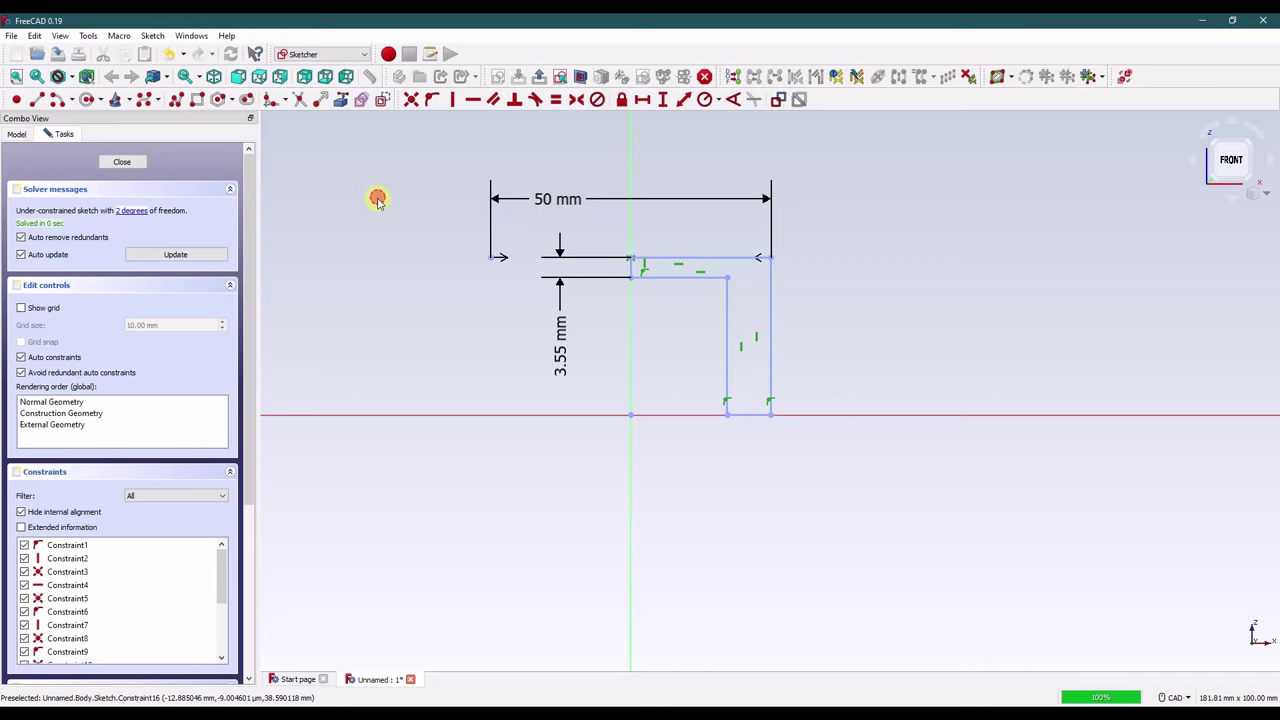
Step: Make the profile's bottom edge equal in length to the short vertical edge on the axis
click(750, 415)
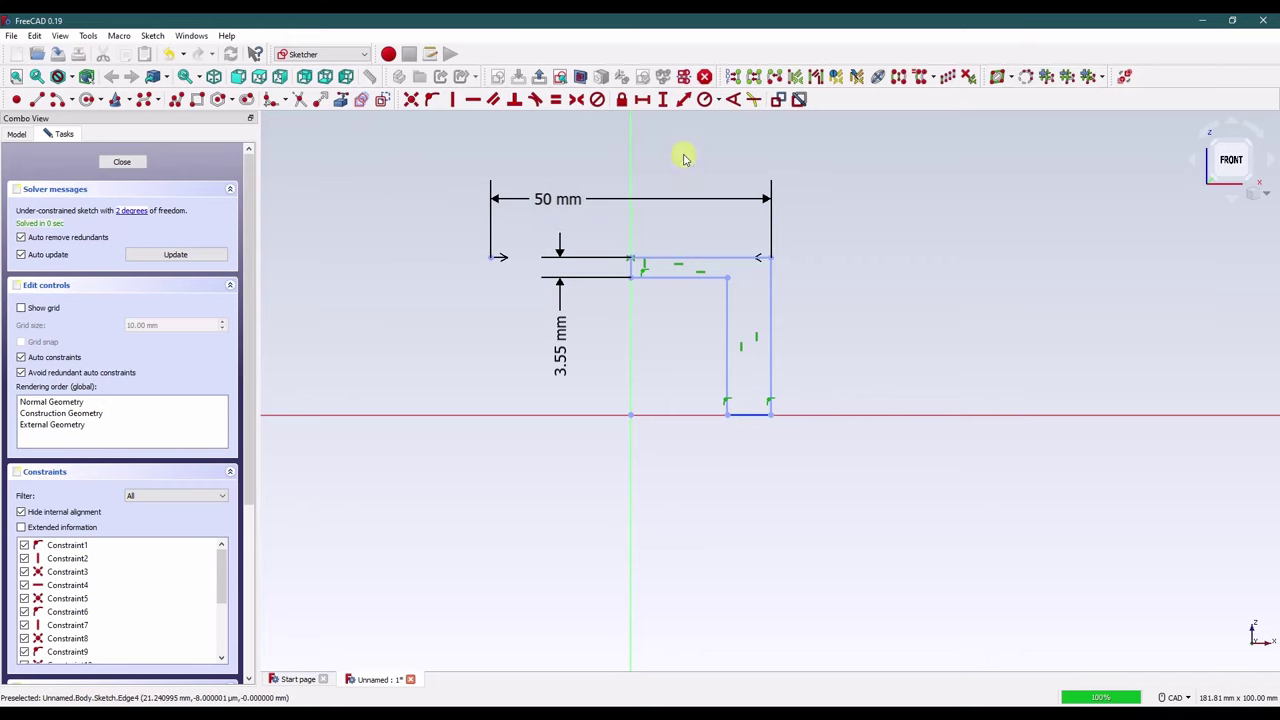
click(631, 267)
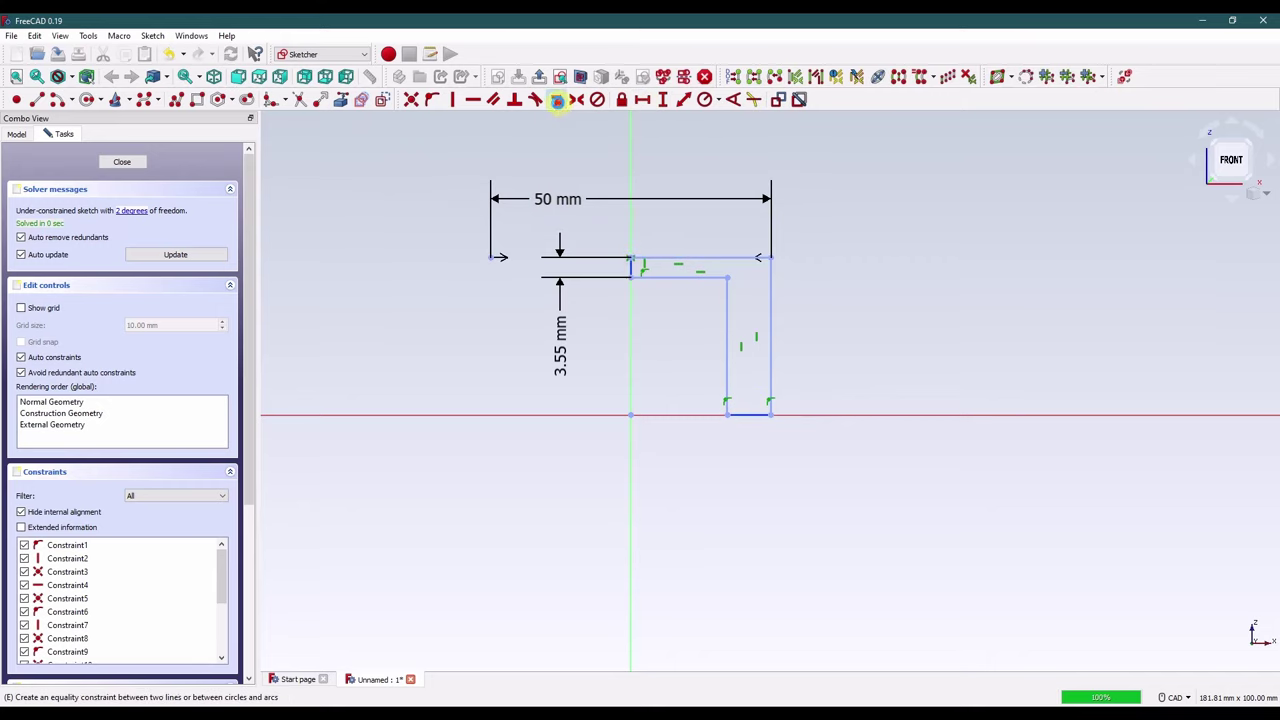
click(556, 99)
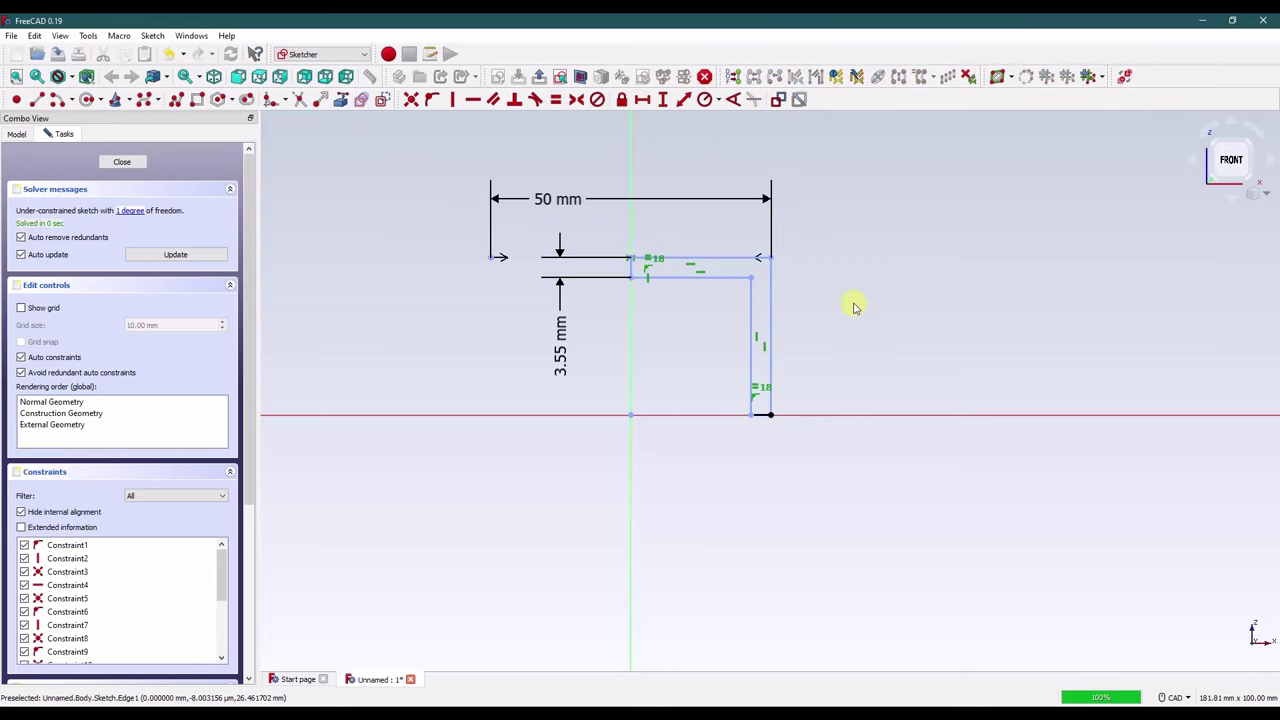
Step: Set the profile's outer vertical edge to 20 mm and arrange the 3.55 mm and 20 mm dimensions clear of the profile
click(771, 280)
click(662, 99)
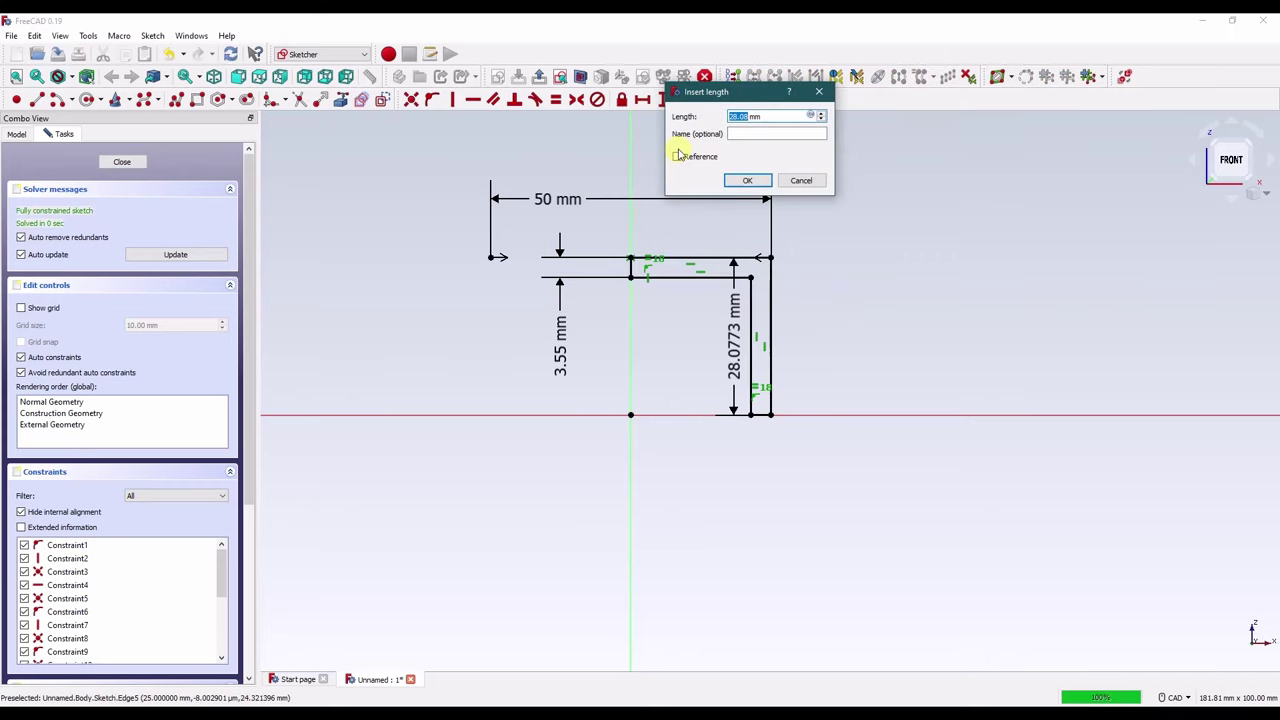
text(20)
key(Return)
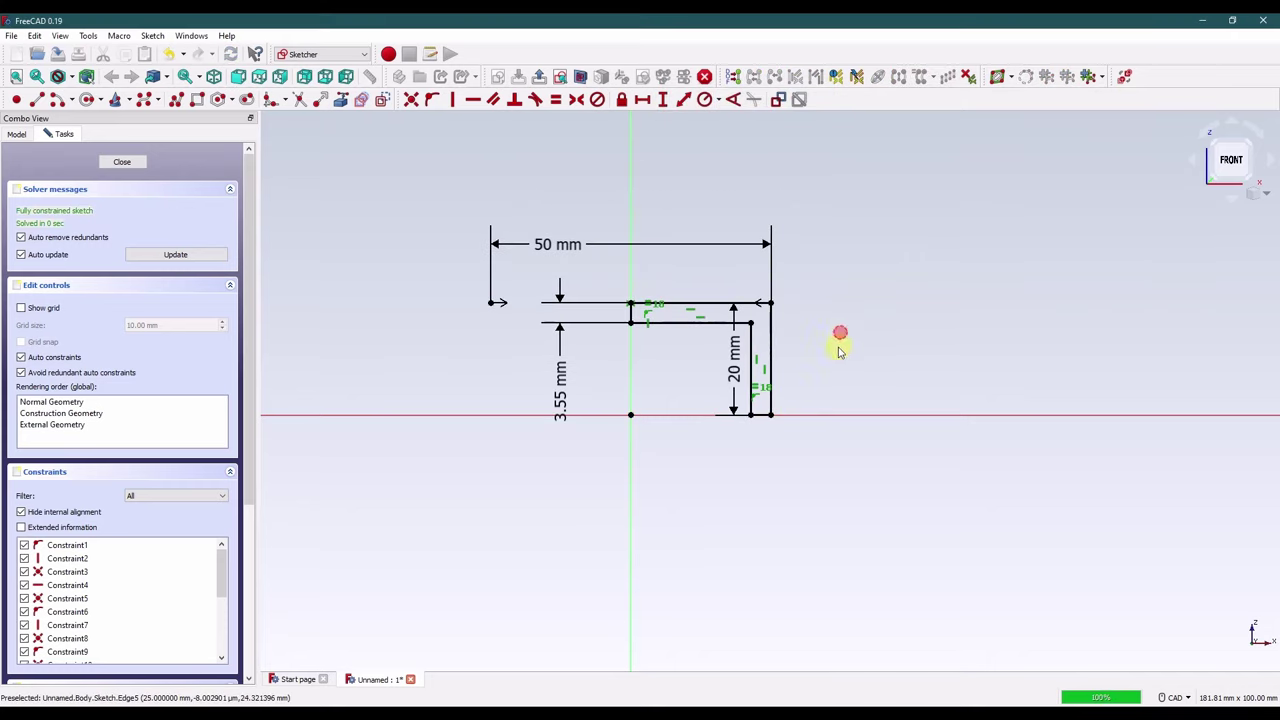
mouse_move(573, 385)
mouse_down()
mouse_move(560, 370)
mouse_move(558, 452)
mouse_up()
scroll(738, 333, up, 2)
scroll(738, 333, up, 1)
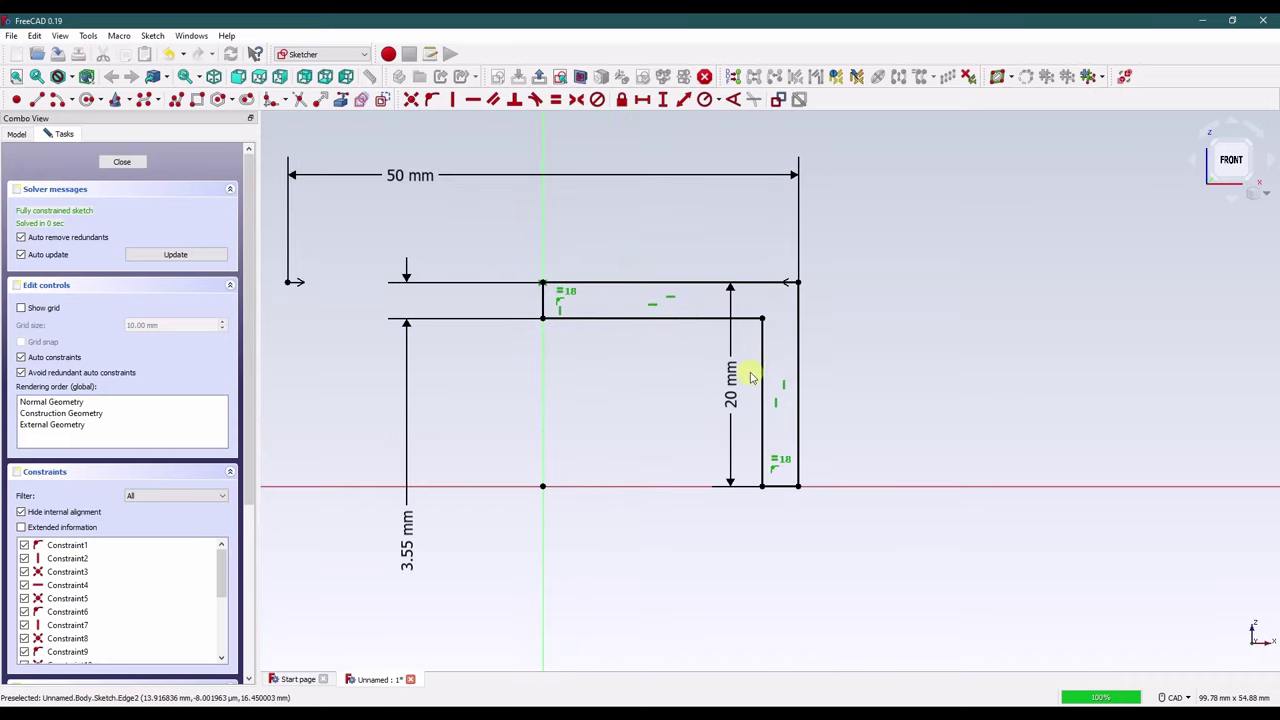
drag(729, 386, 958, 395)
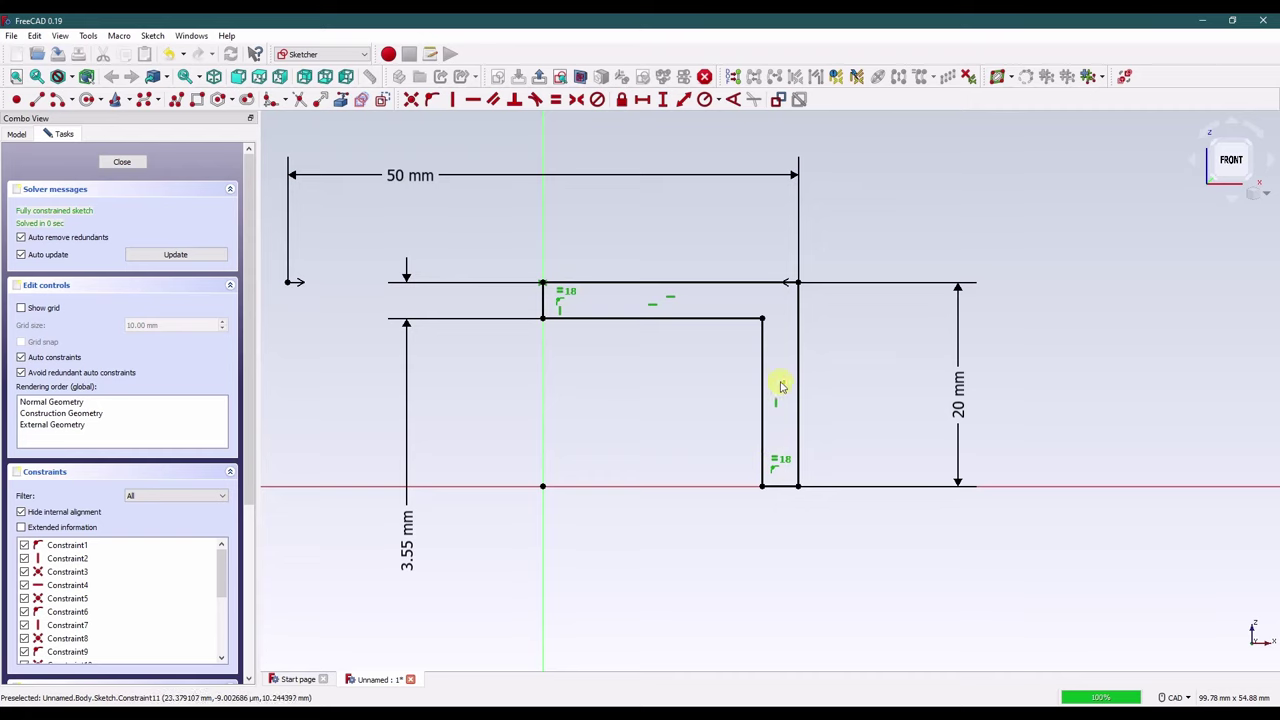
Step: Finish the profile sketch and revolve it 360° about the base Z axis into a solid cap
click(121, 161)
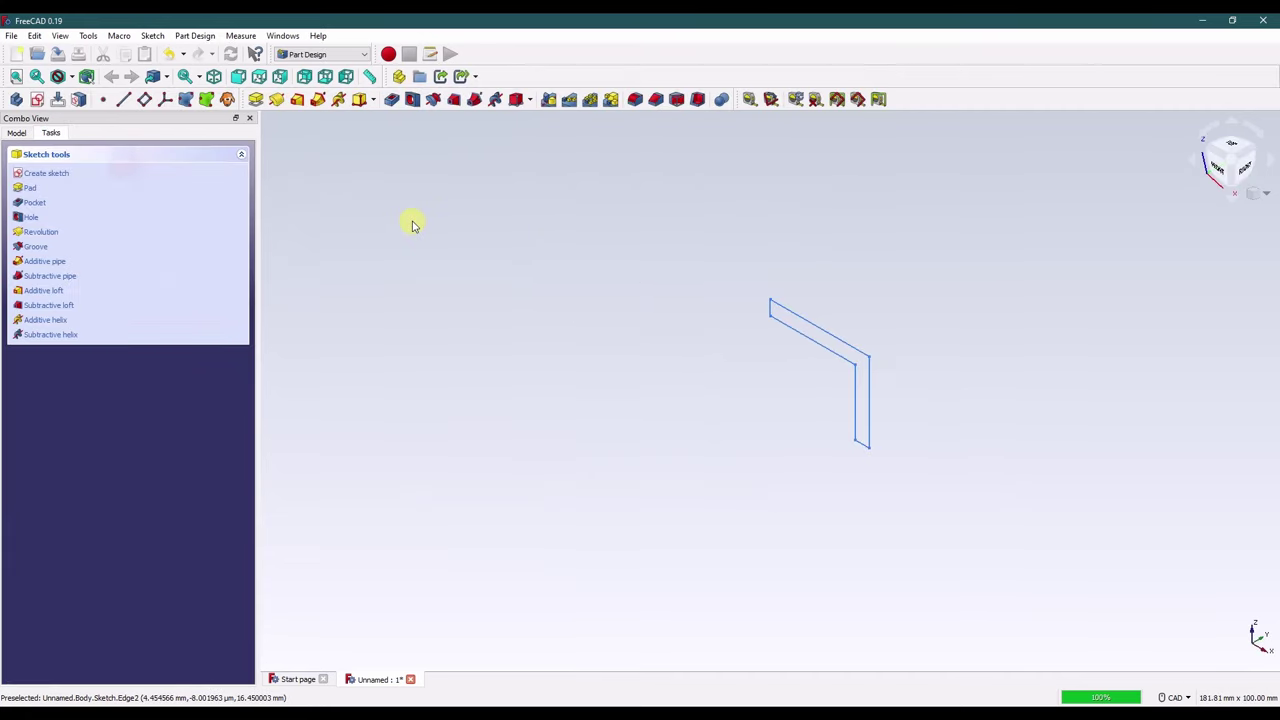
click(42, 232)
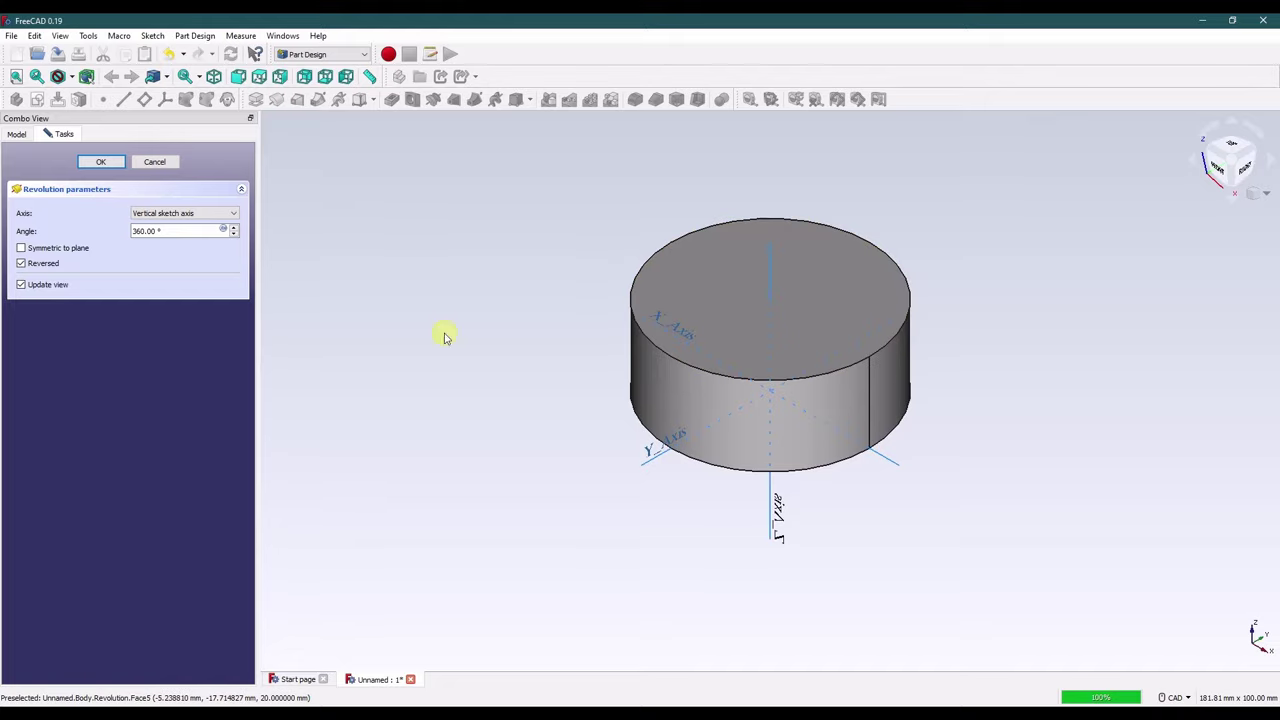
click(770, 263)
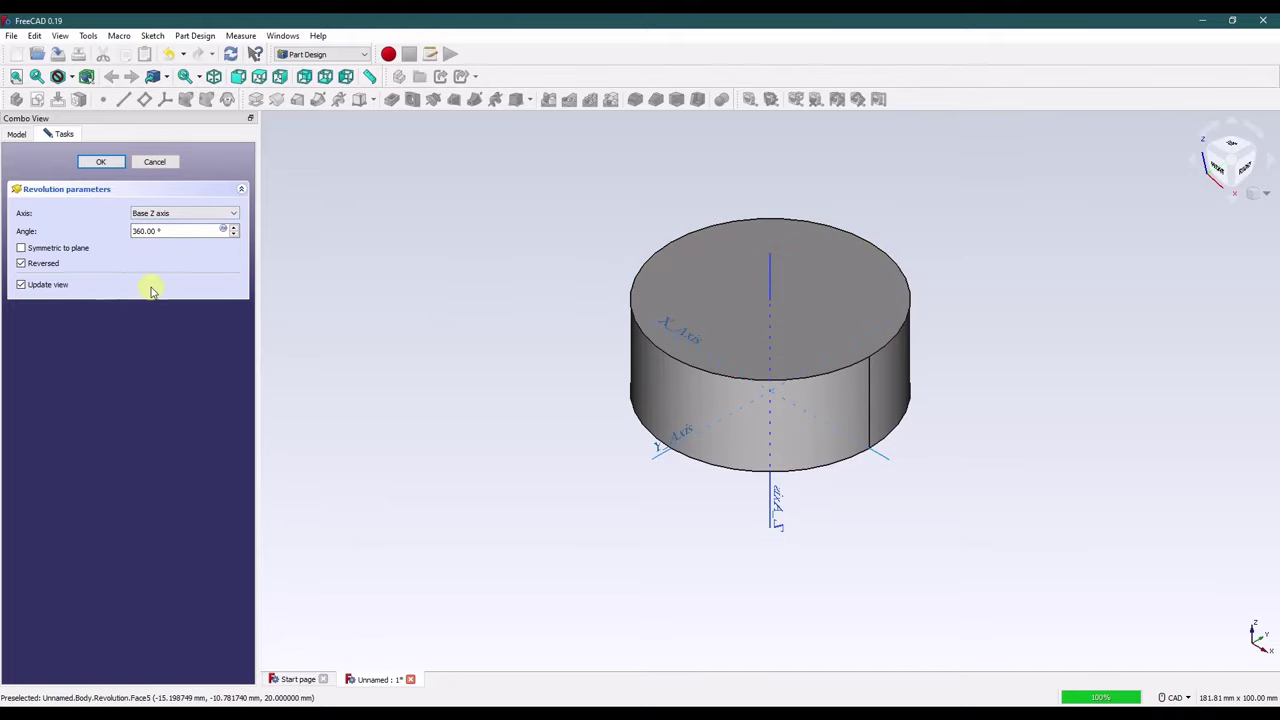
click(100, 161)
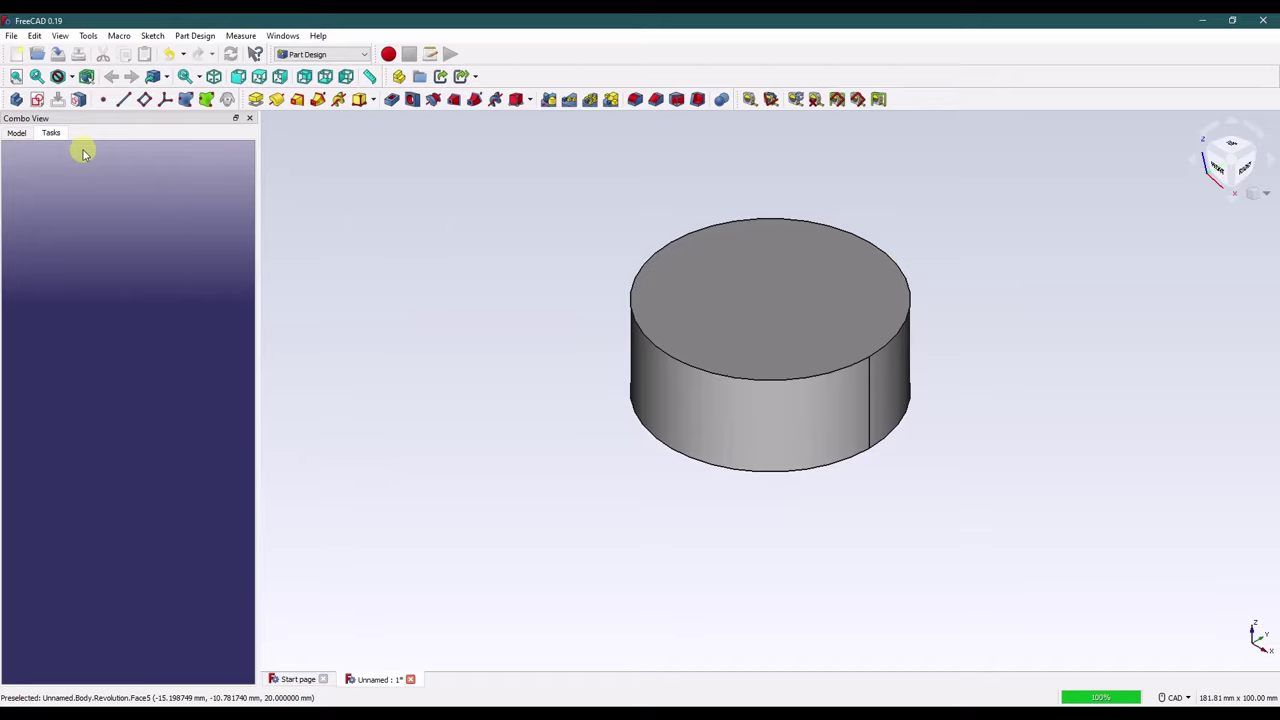
Step: Add an equal-distance chamfer to the cap's upper outer circular edge
click(677, 364)
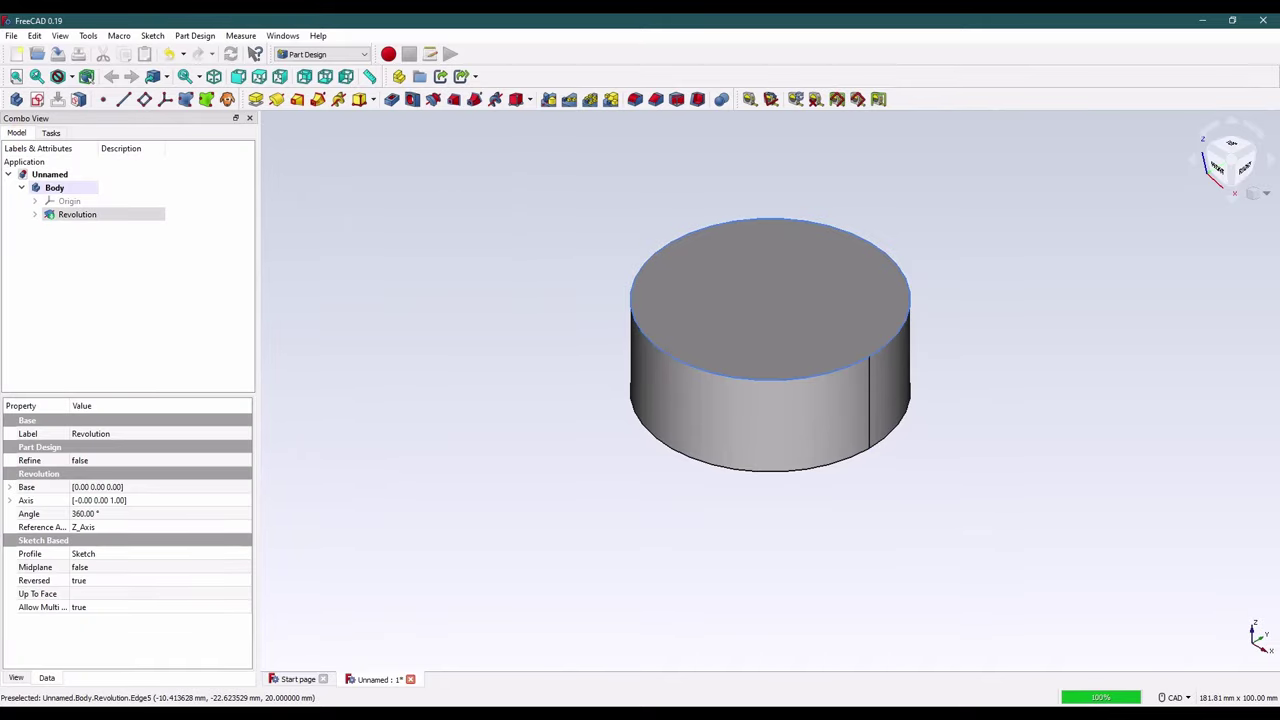
click(656, 99)
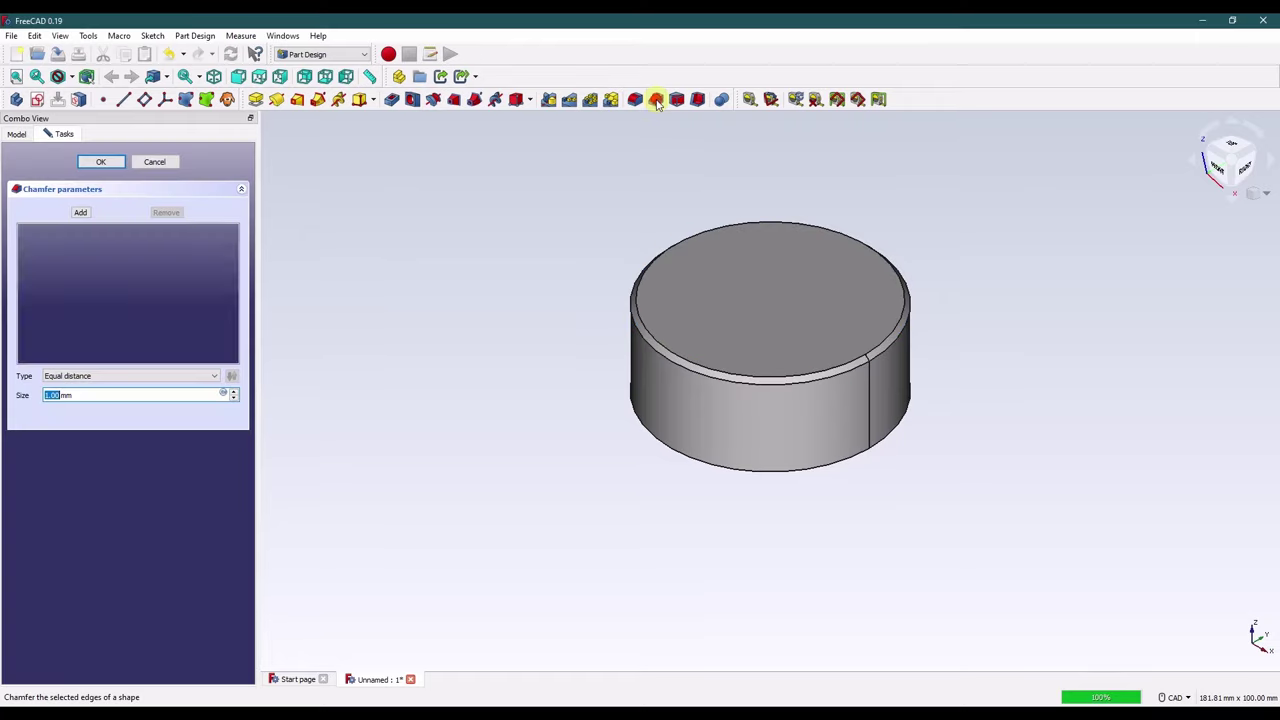
text(8)
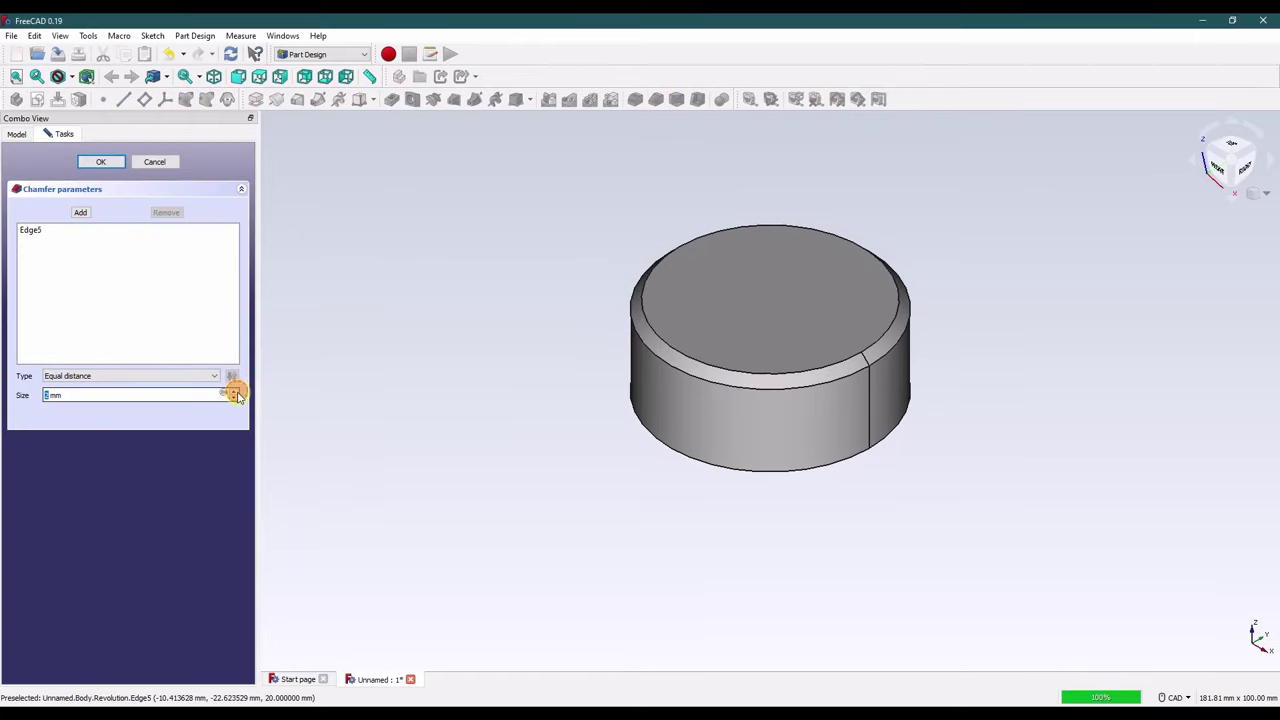
click(102, 163)
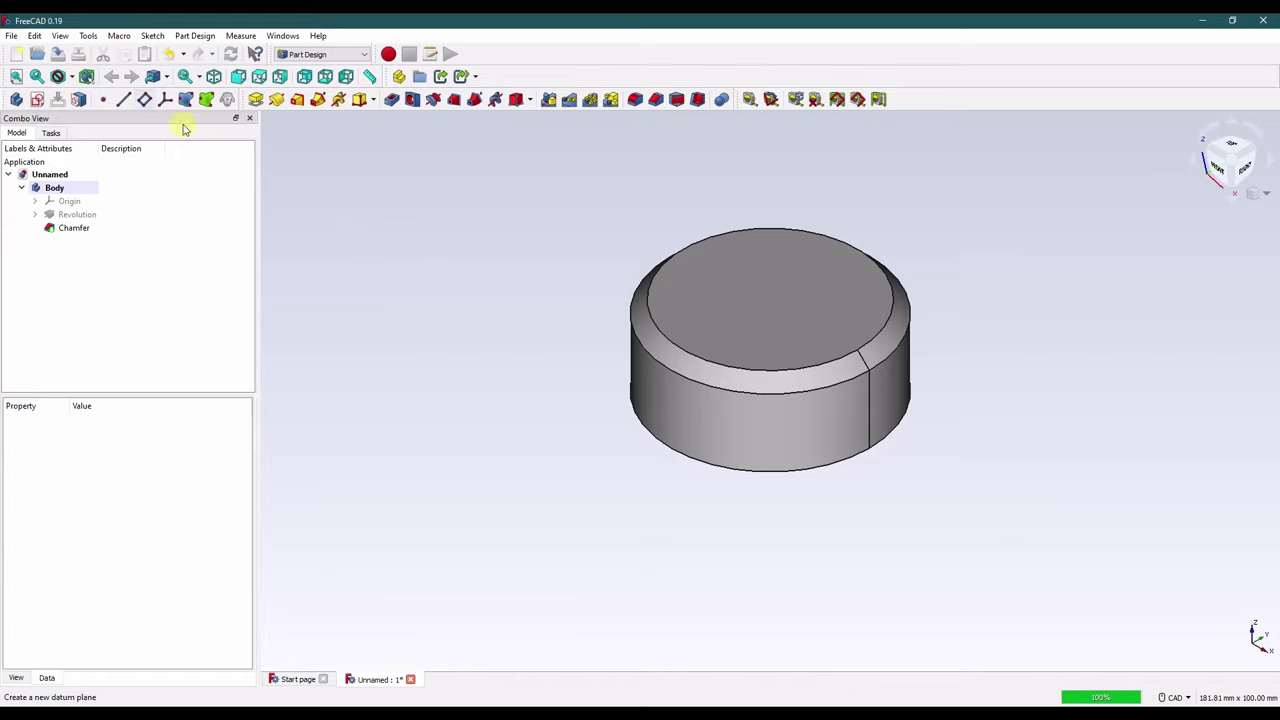
Step: Start a new sketch on the XY plane and hide the chamfered cap for a clear sketching view
scroll(878, 356, up, 3)
middle_drag(396, 438, 322, 415)
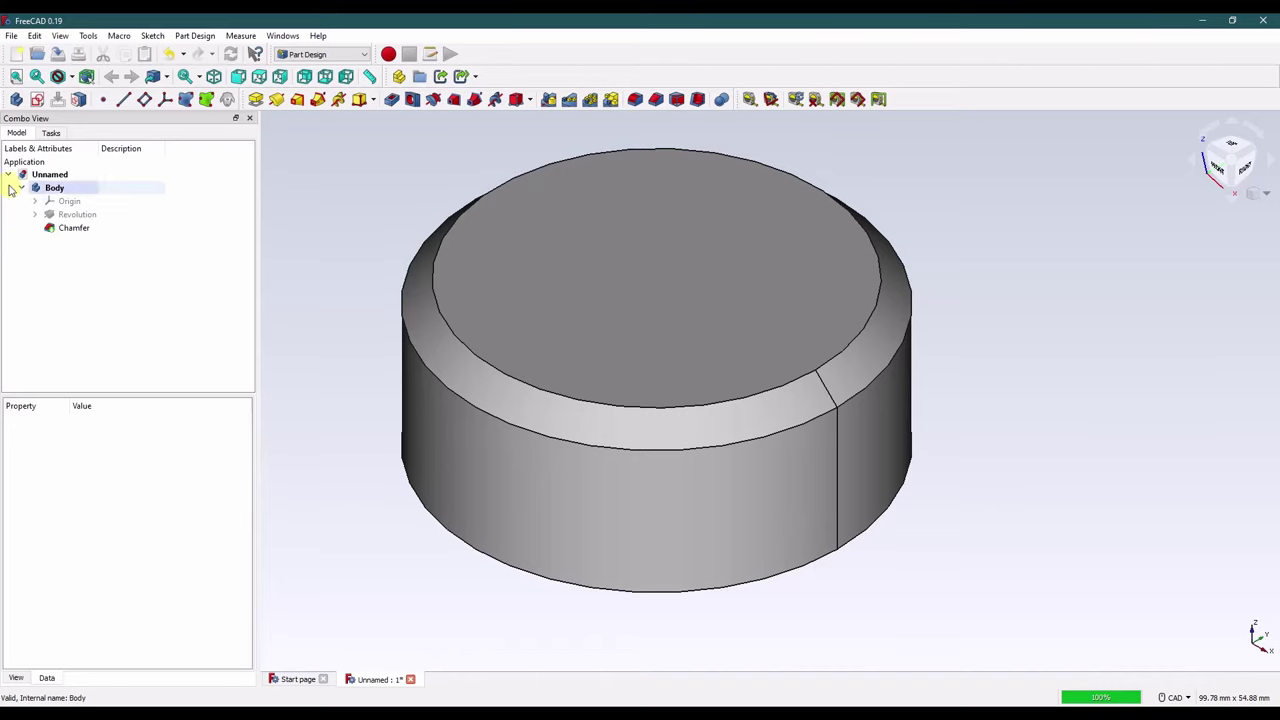
click(37, 101)
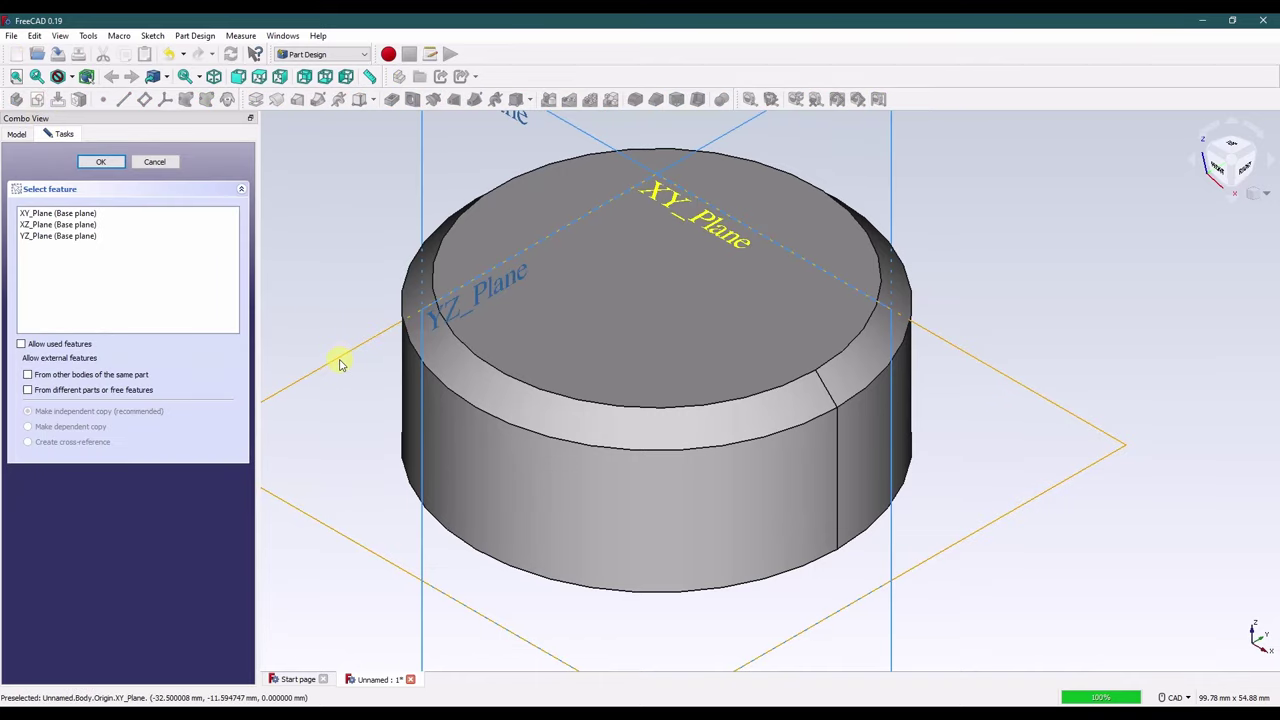
click(95, 163)
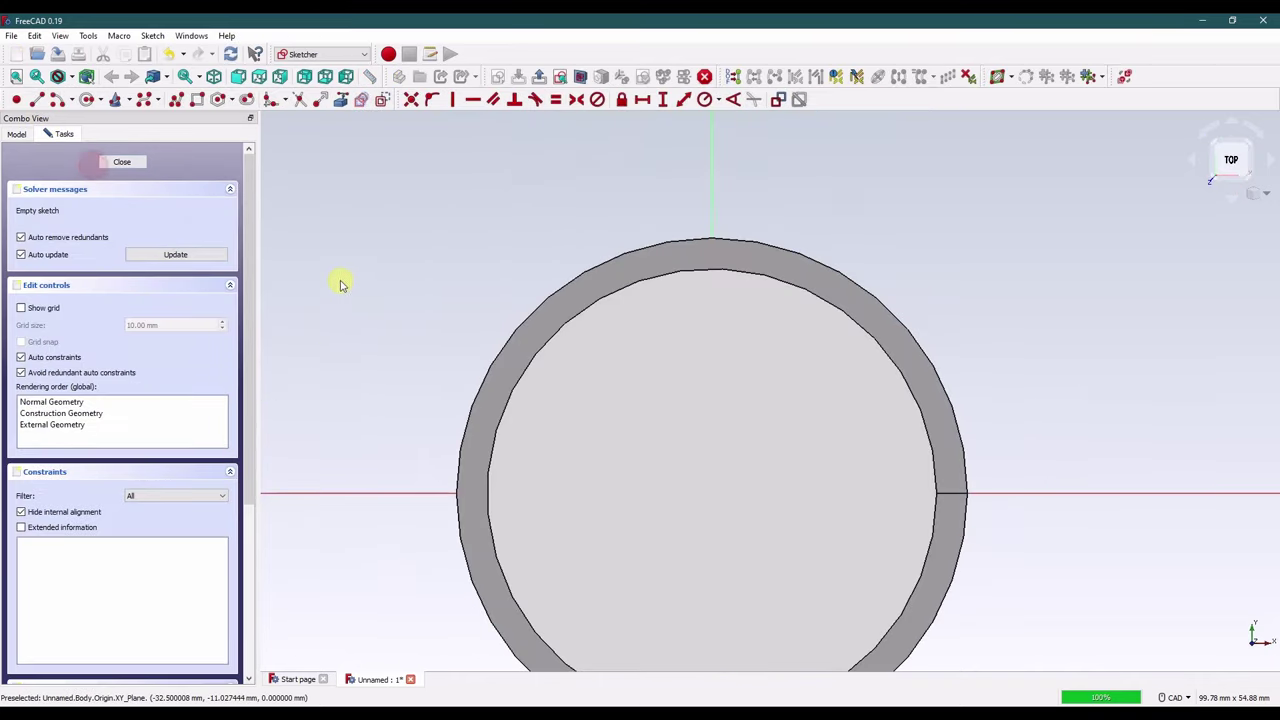
click(14, 134)
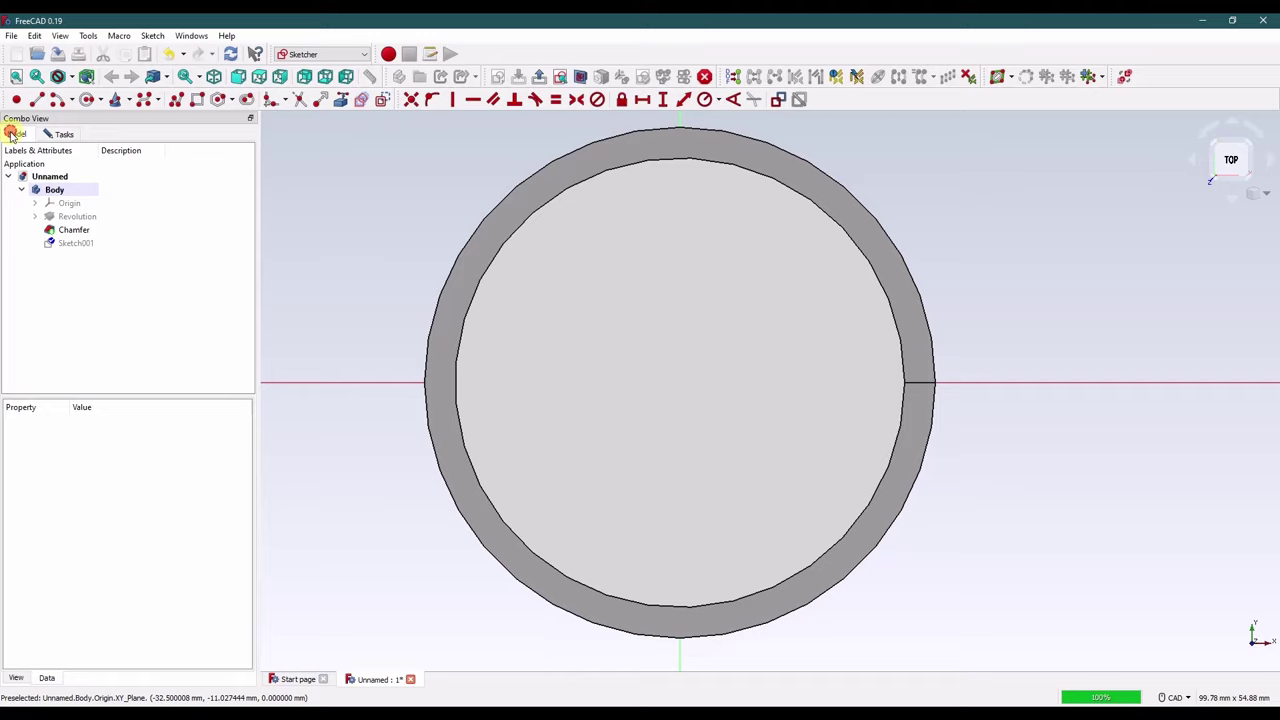
click(84, 229)
key(space)
click(306, 223)
Step: Draw a diagonal line about 37 mm long from the sketch origin into the quadrant below the positive horizontal axis
scroll(335, 281, down, 2)
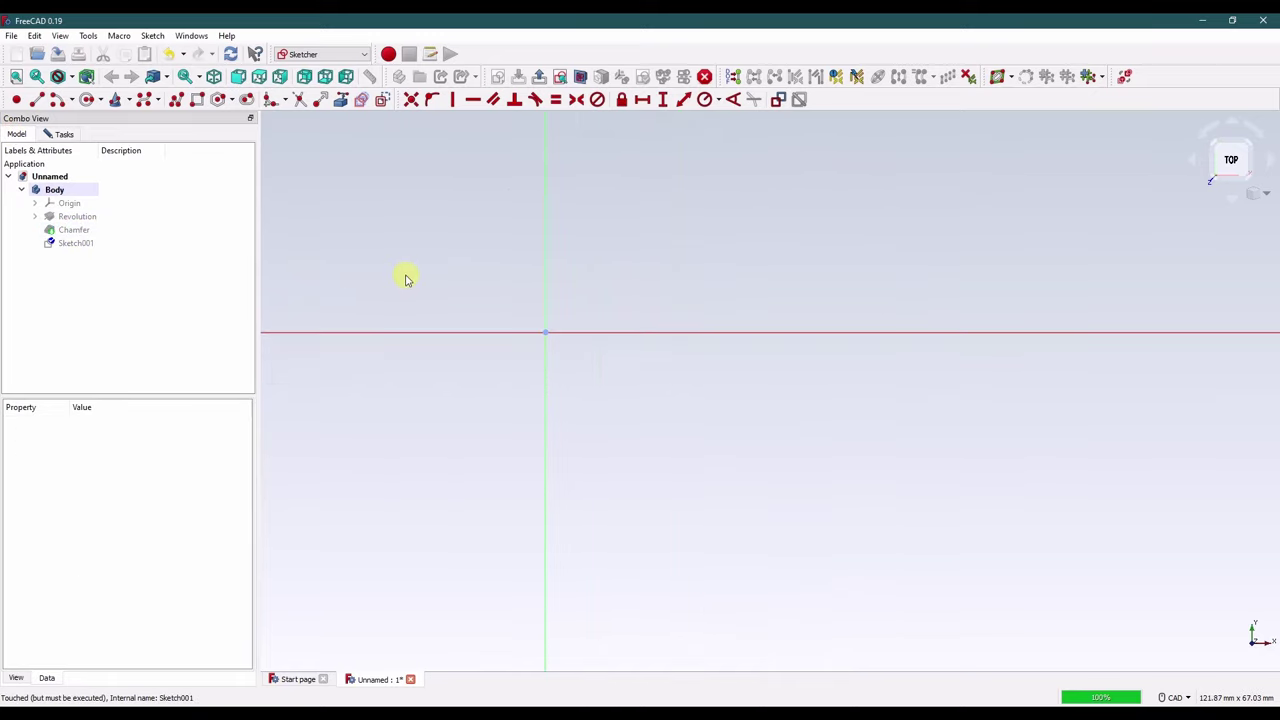
scroll(443, 334, up, 3)
middle_drag(446, 349, 430, 316)
scroll(430, 316, up, 1)
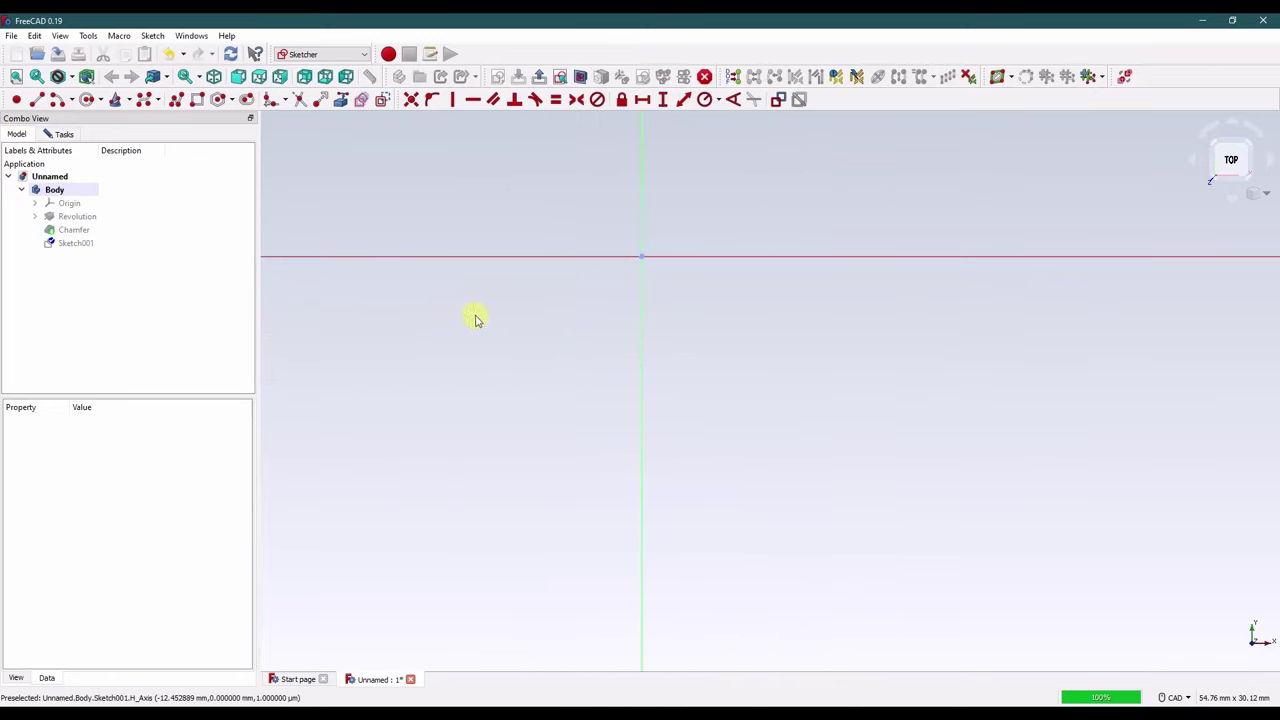
scroll(430, 324, down, 2)
scroll(390, 331, down, 1)
scroll(431, 337, up, 1)
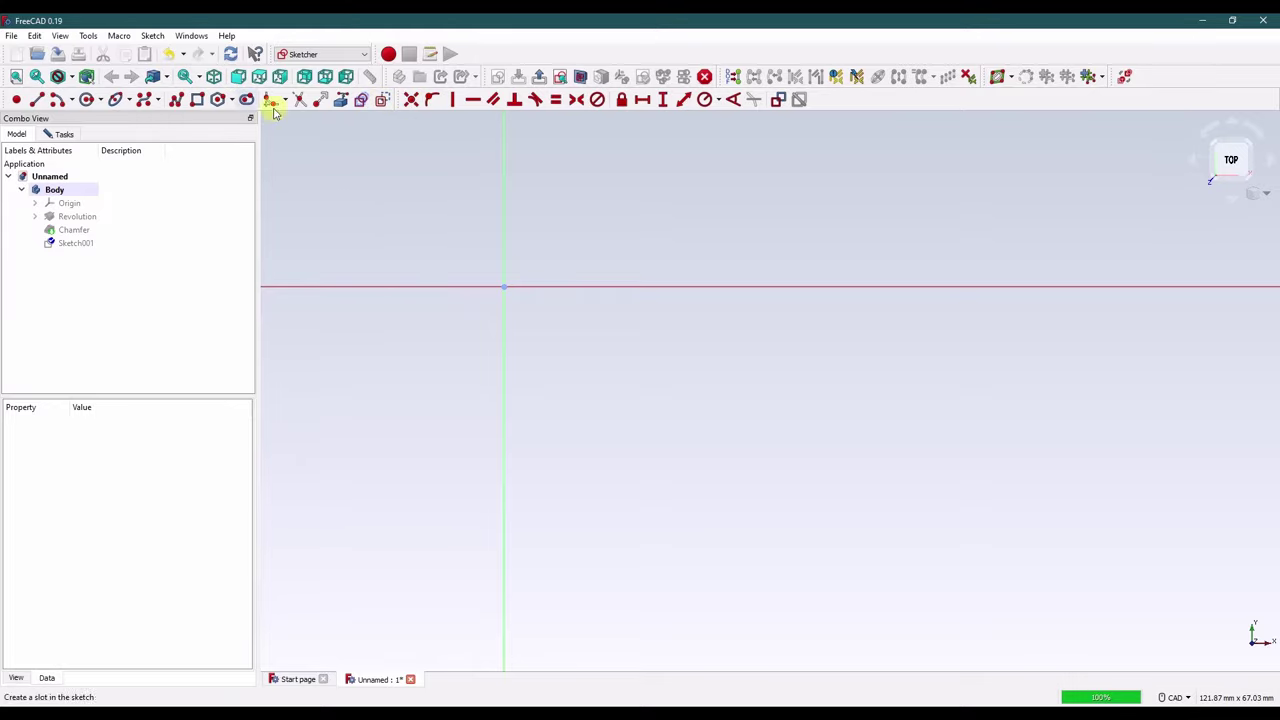
click(37, 100)
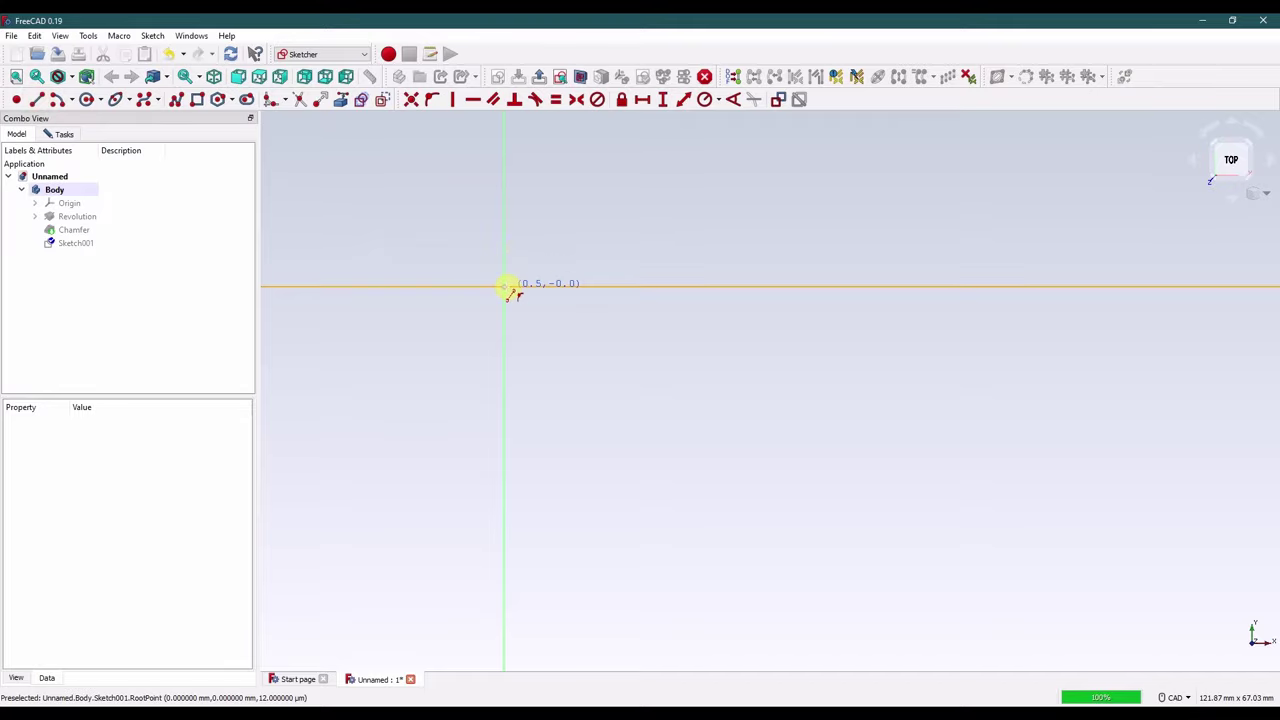
click(504, 288)
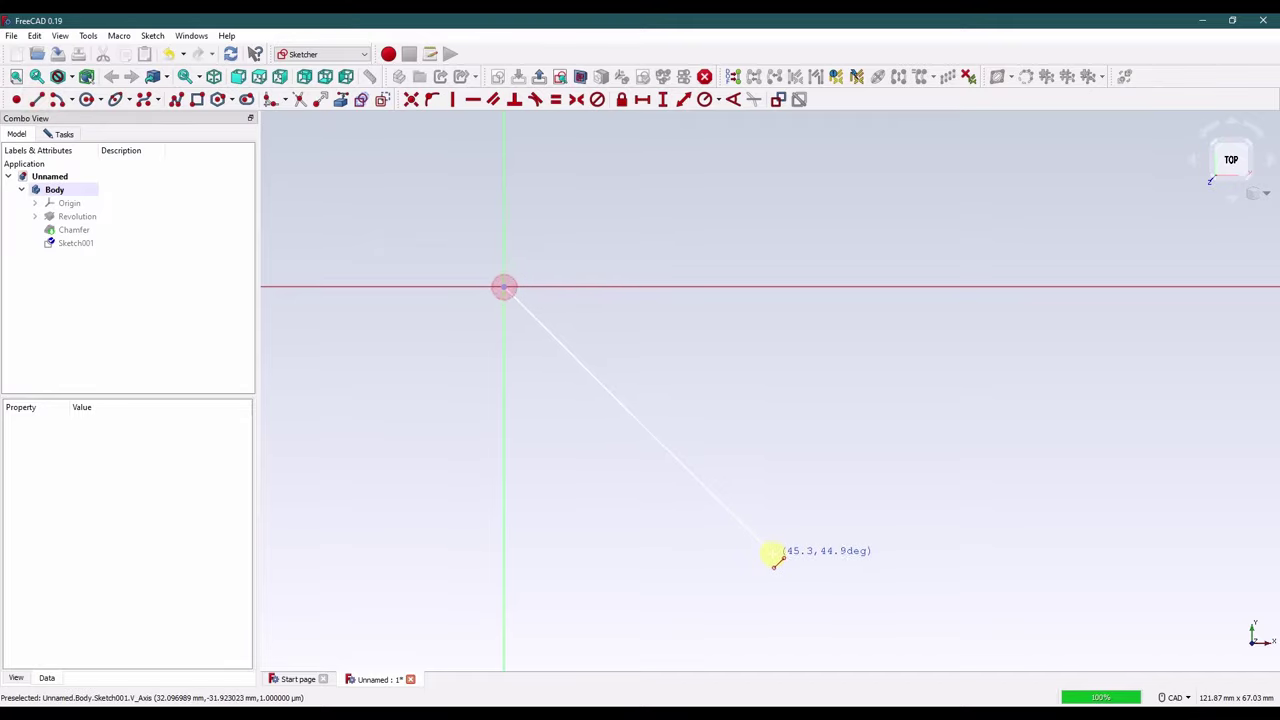
click(729, 494)
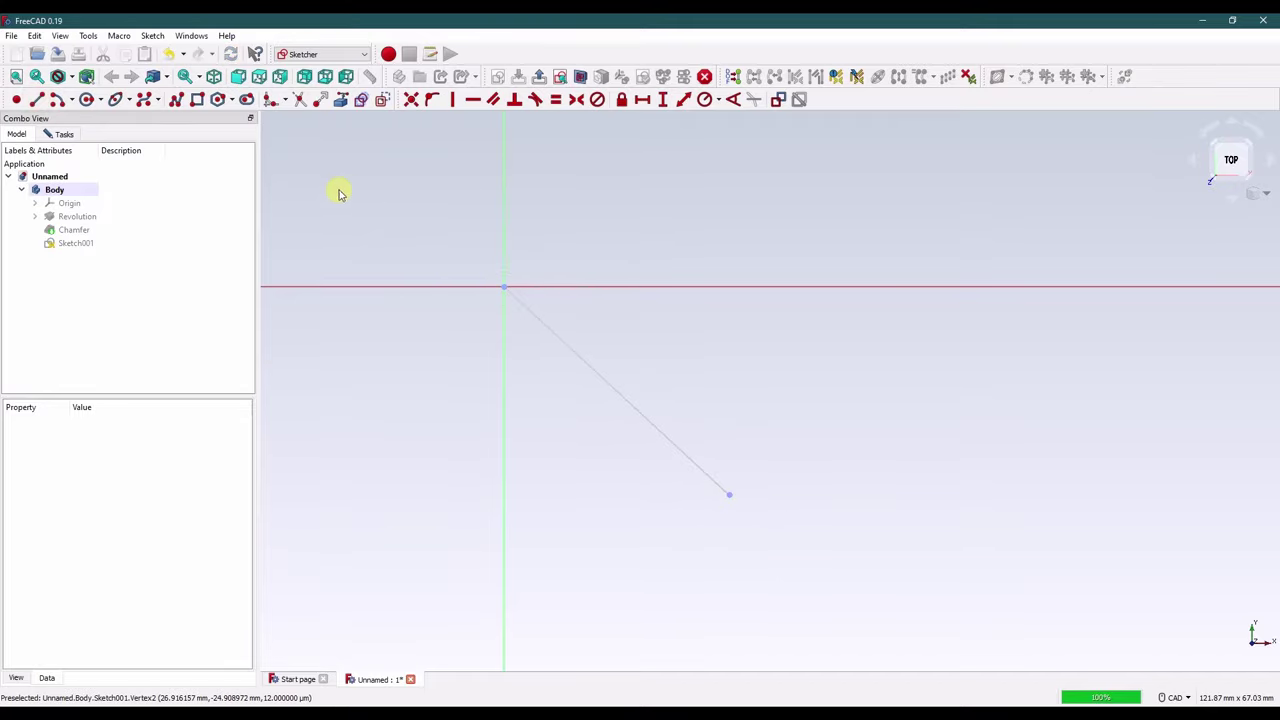
Step: Draw a circle of about 37 mm radius, centred on the horizontal axis near the origin and passing through the diagonal line's free end
click(88, 99)
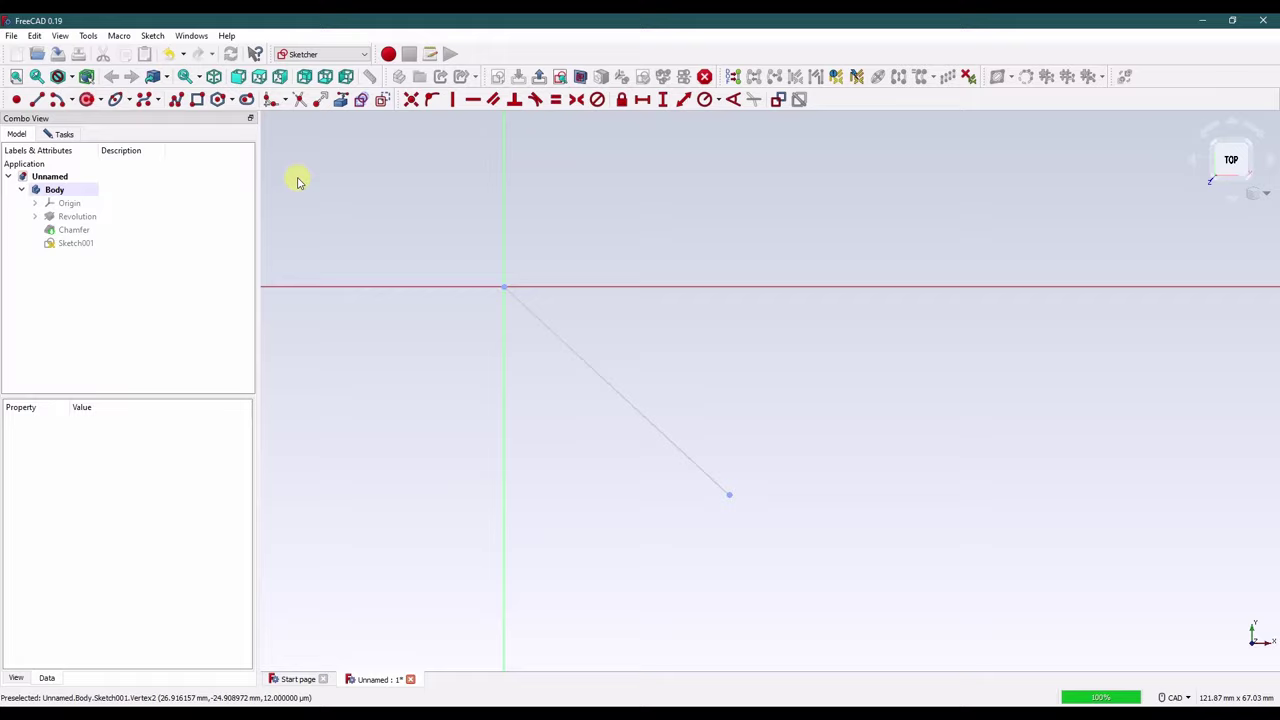
click(504, 288)
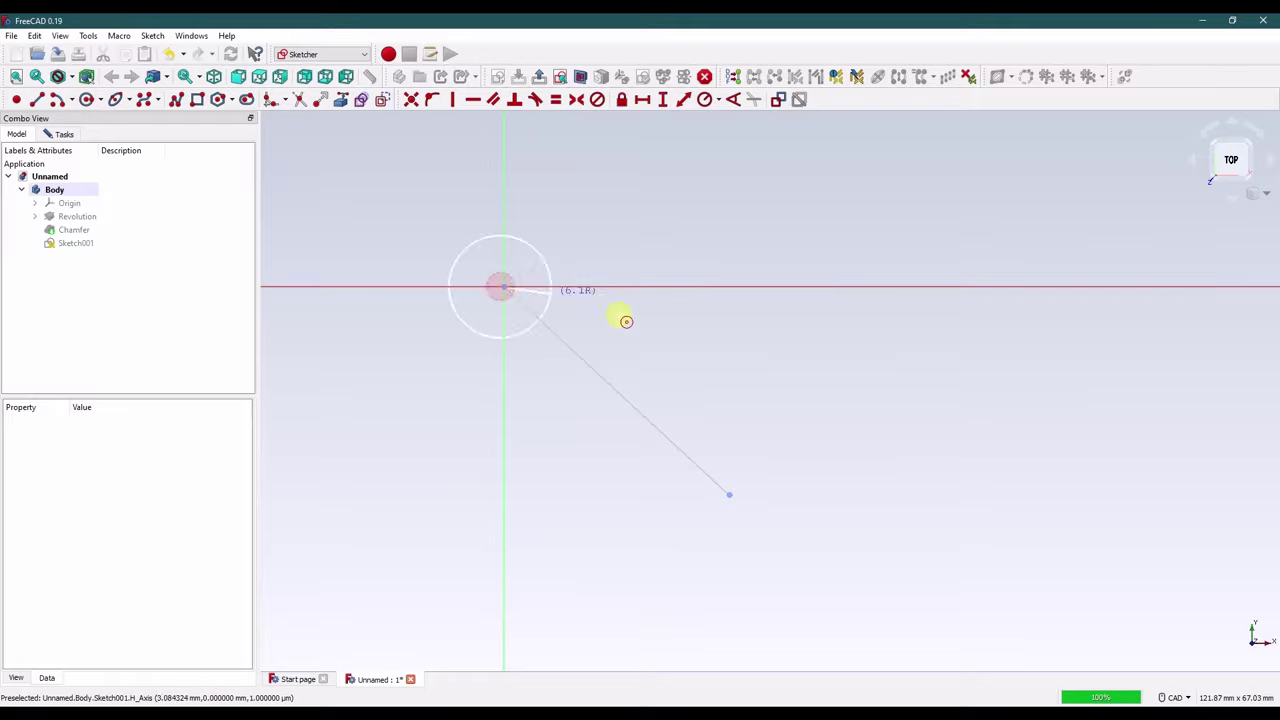
click(730, 496)
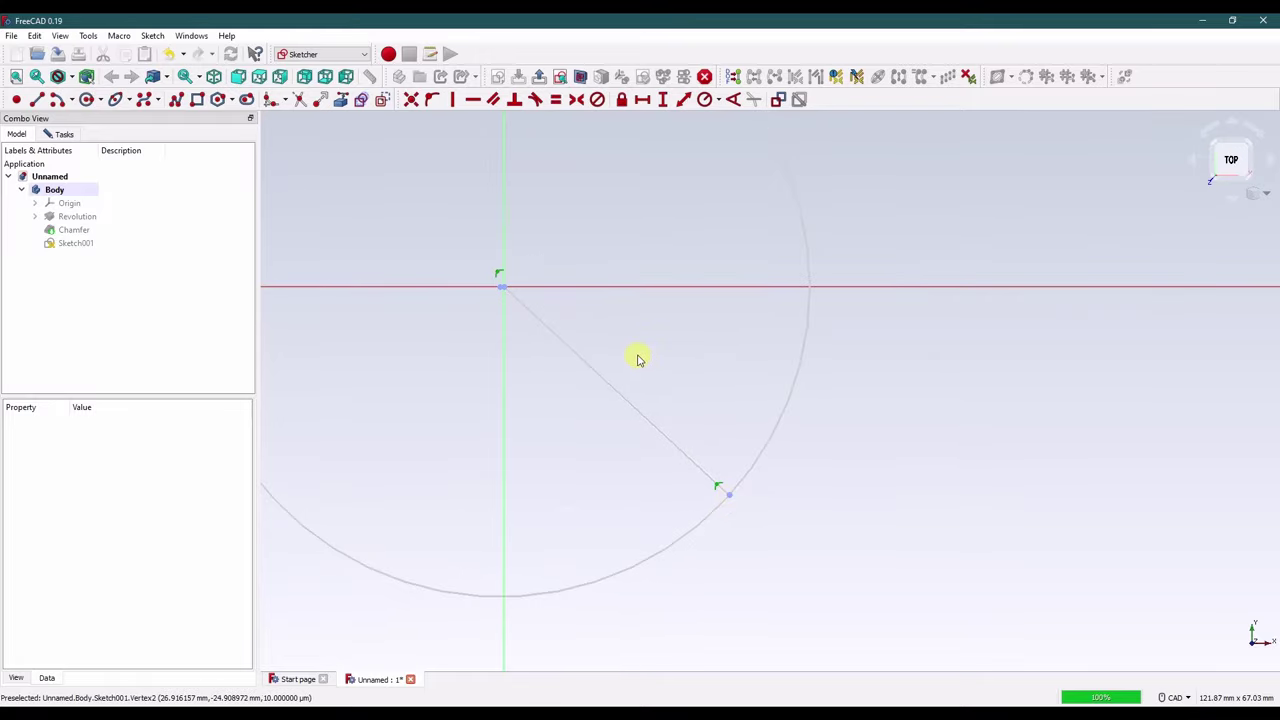
Step: Set the circle's diameter to 50 mm and place the dimension outside the circle at its upper side
scroll(638, 358, down, 3)
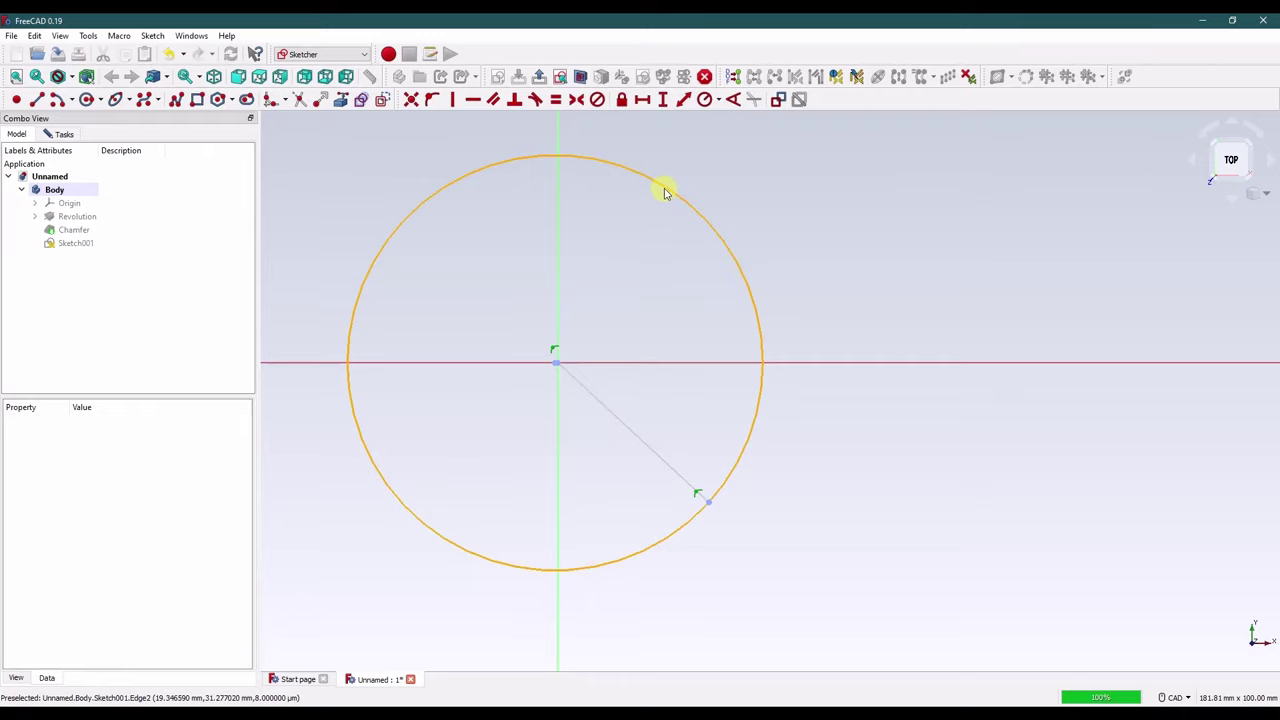
click(665, 192)
click(716, 100)
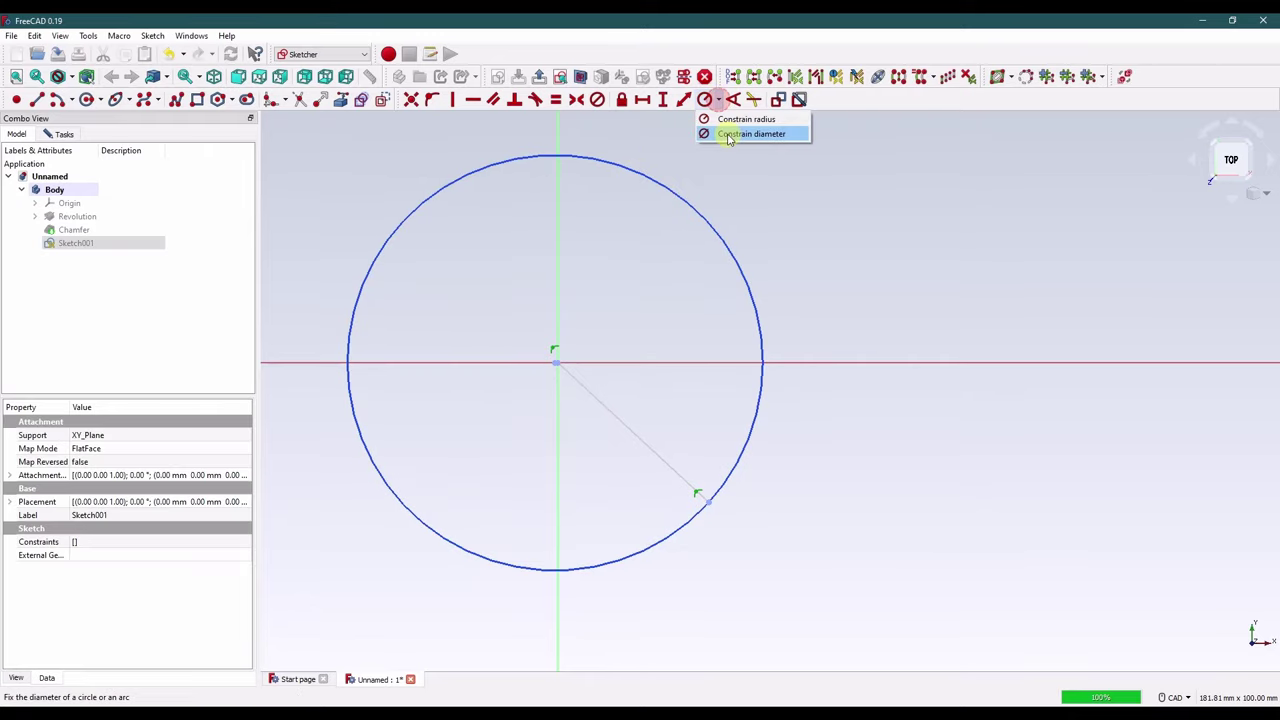
click(740, 134)
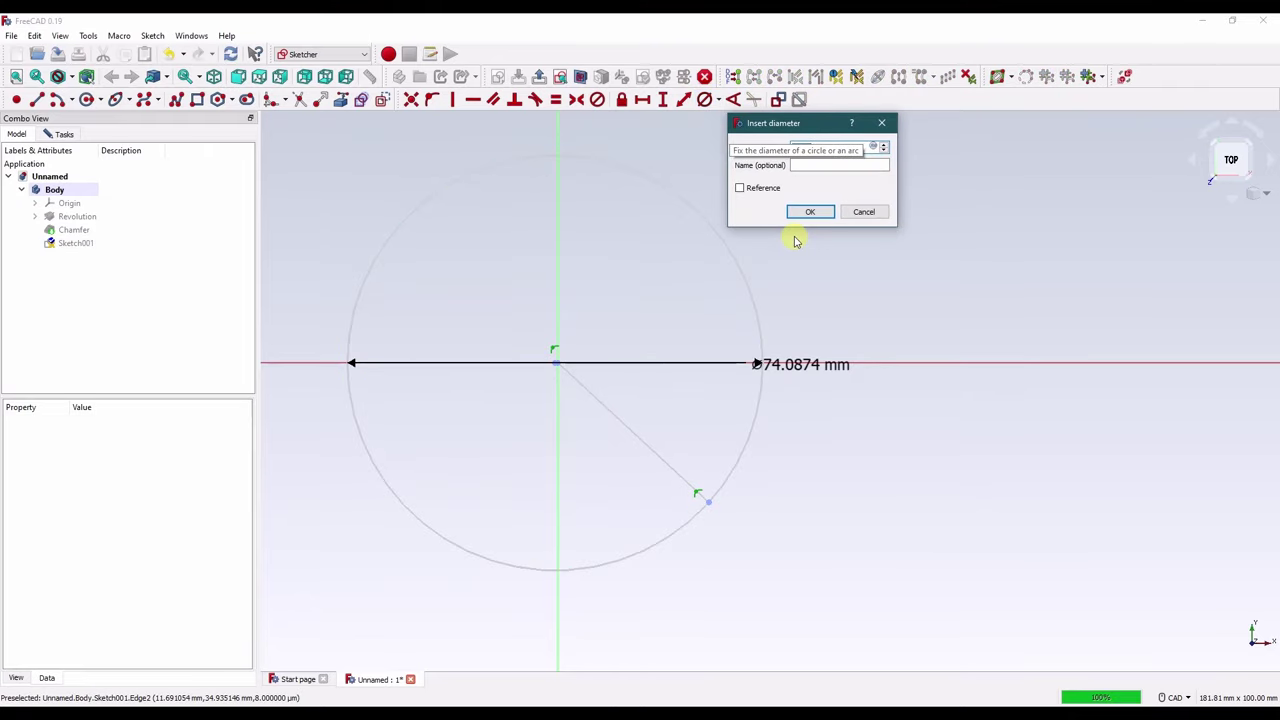
key(Return)
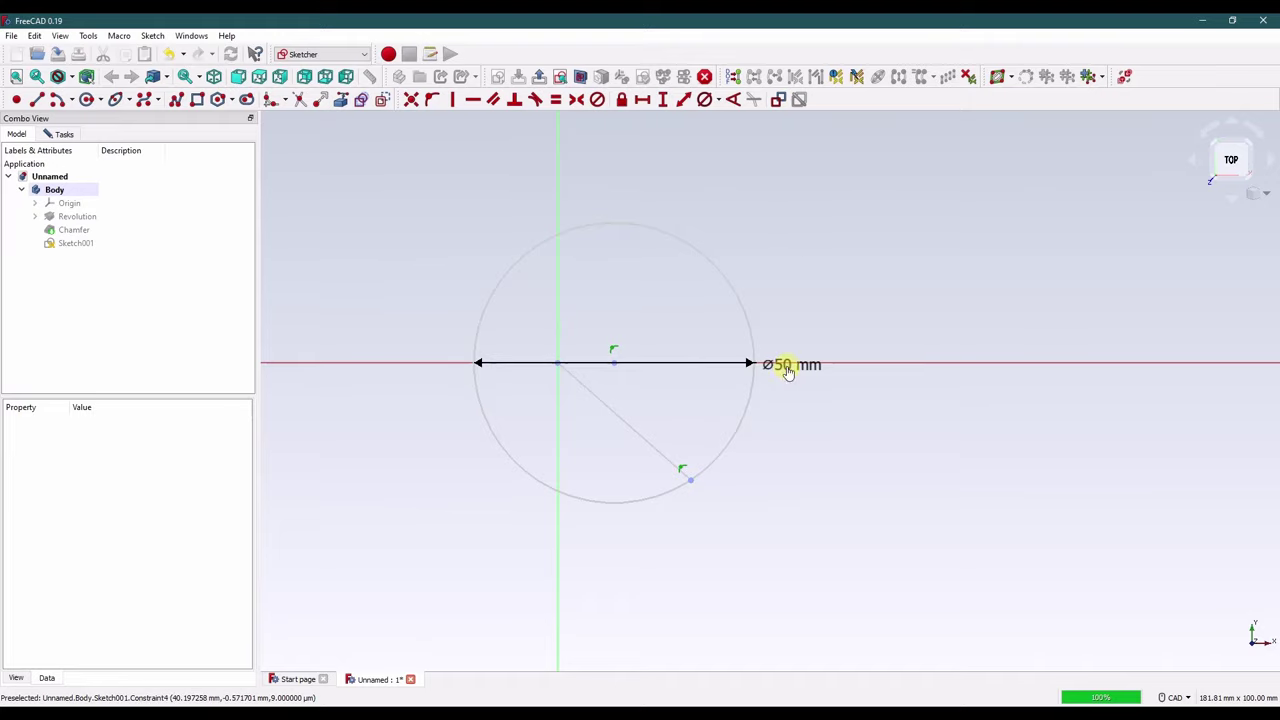
drag(790, 364, 849, 289)
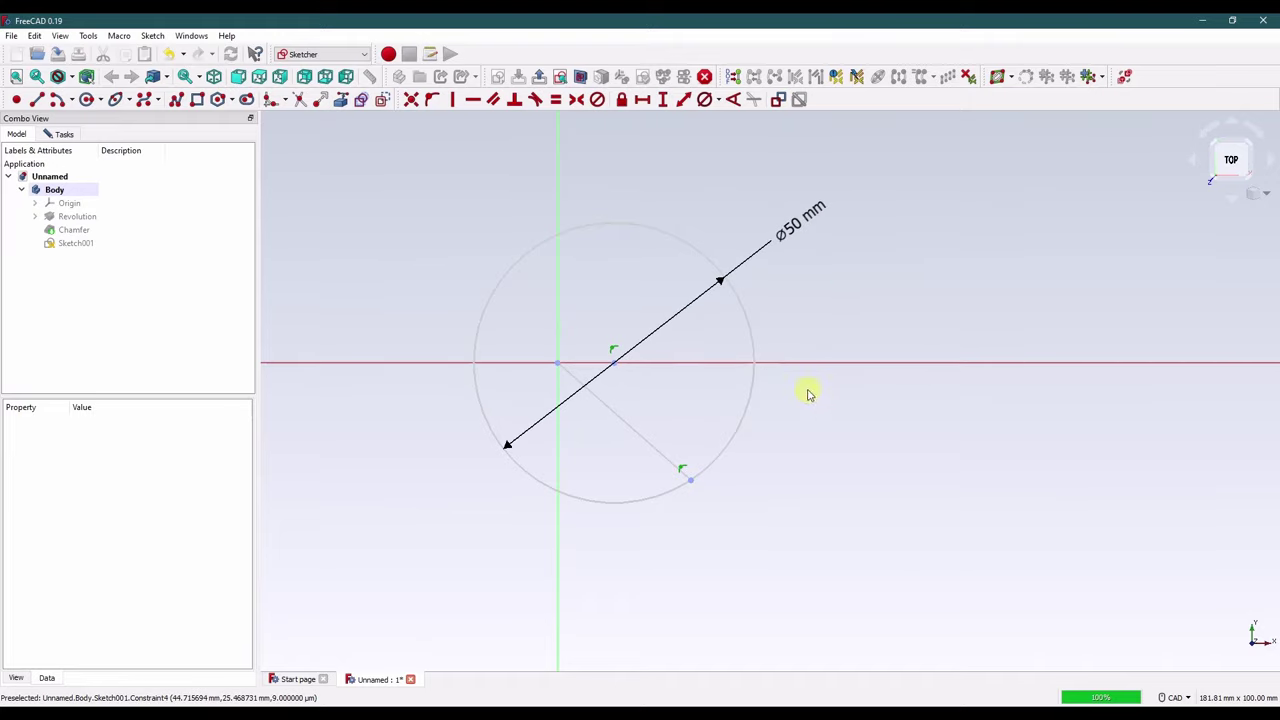
Step: Make the circle's centre coincident with the sketch origin
click(613, 361)
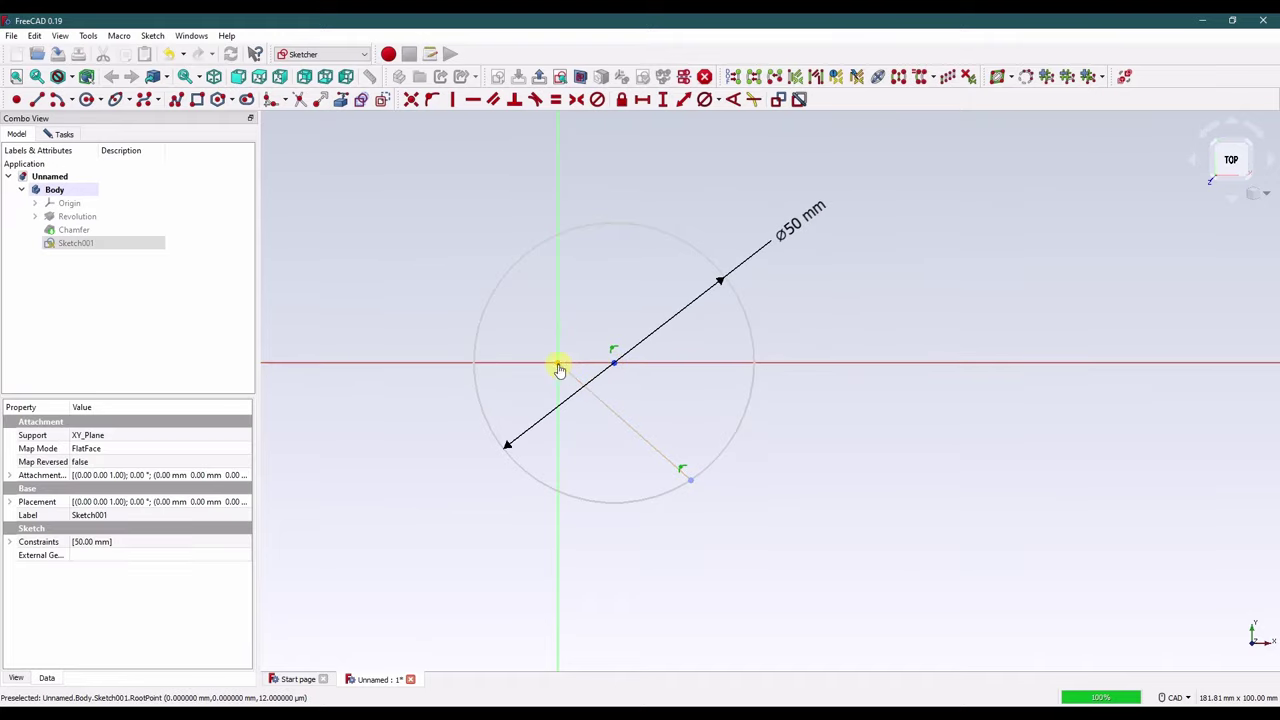
click(559, 369)
click(432, 99)
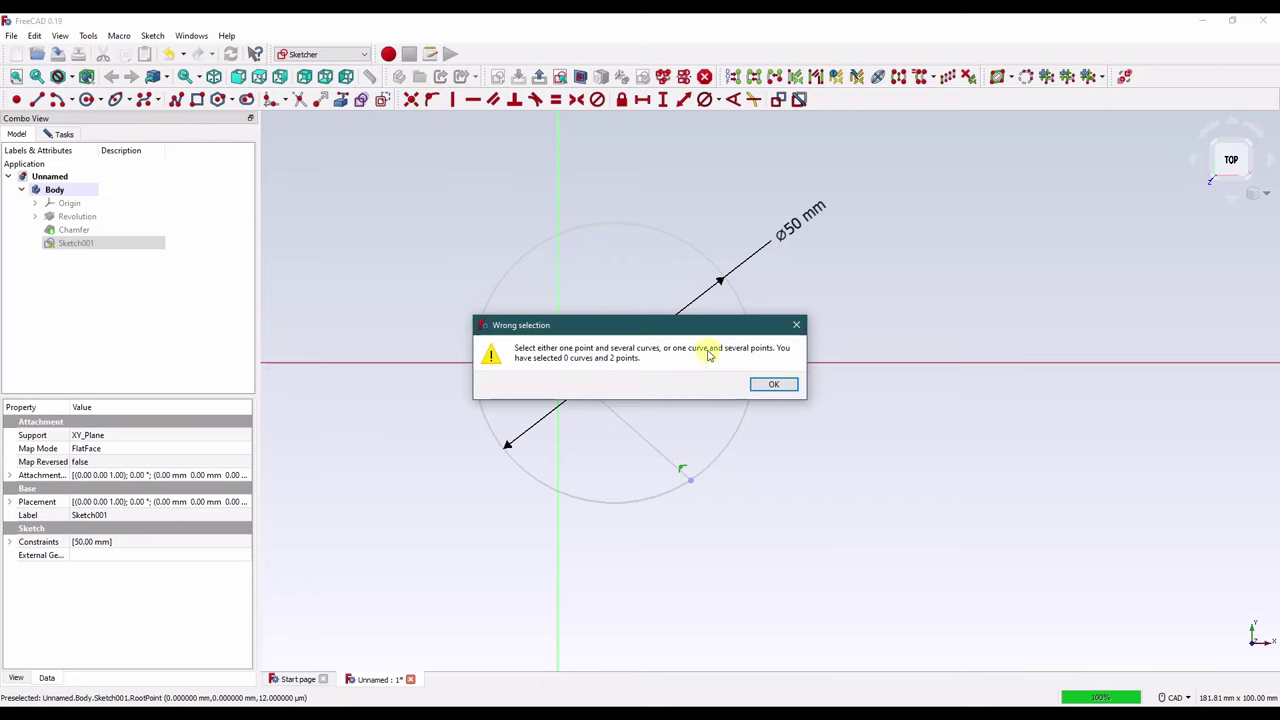
click(762, 384)
click(420, 137)
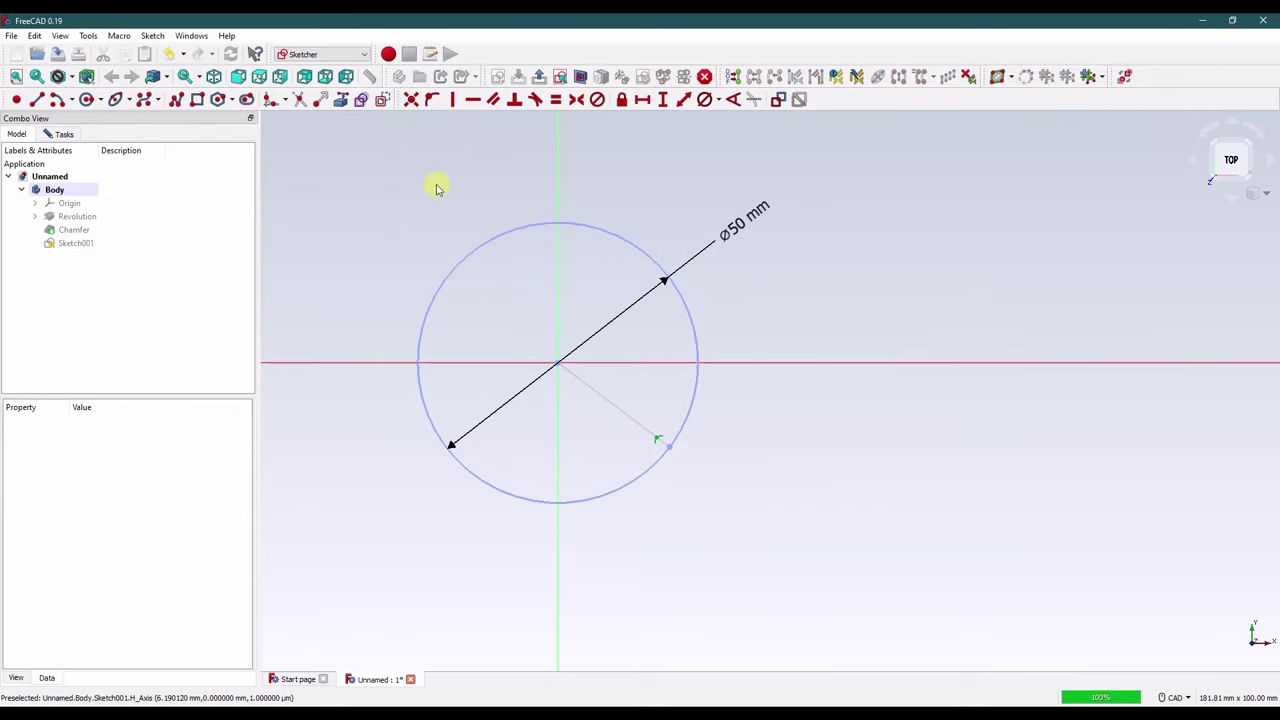
Step: Set the angle between the horizontal axis and the diagonal line to 45°
click(734, 99)
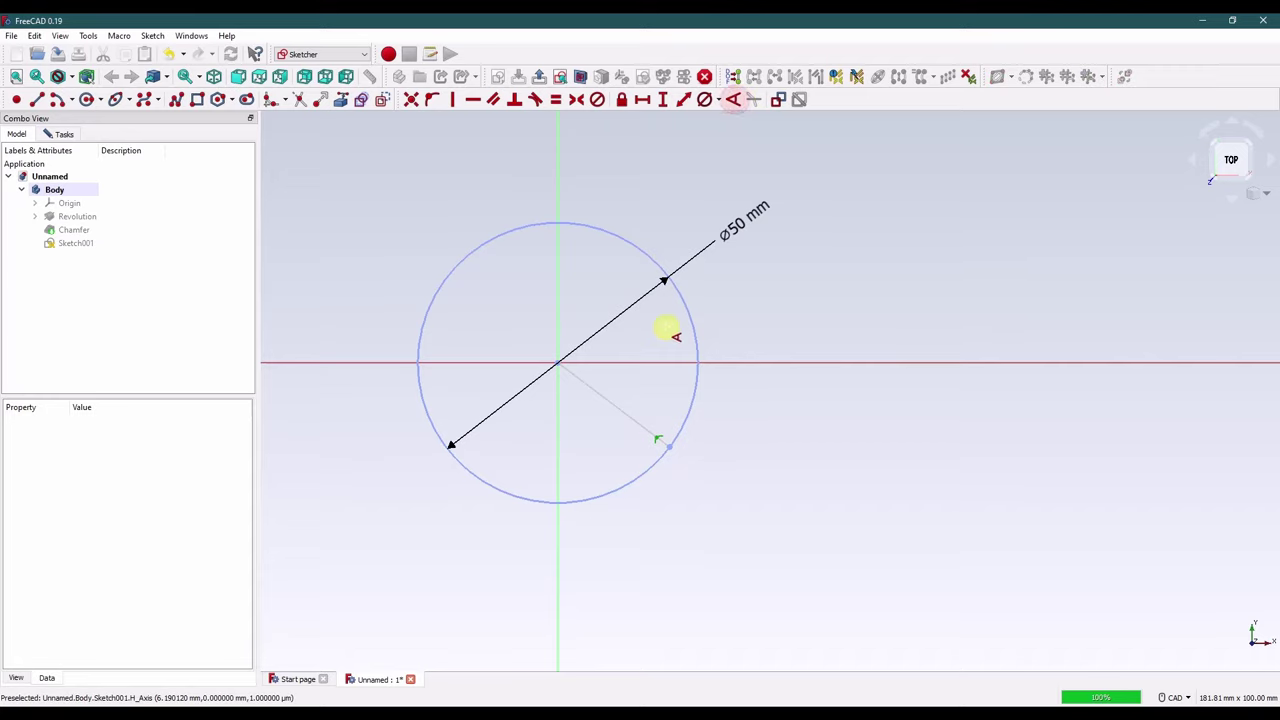
click(635, 362)
click(620, 408)
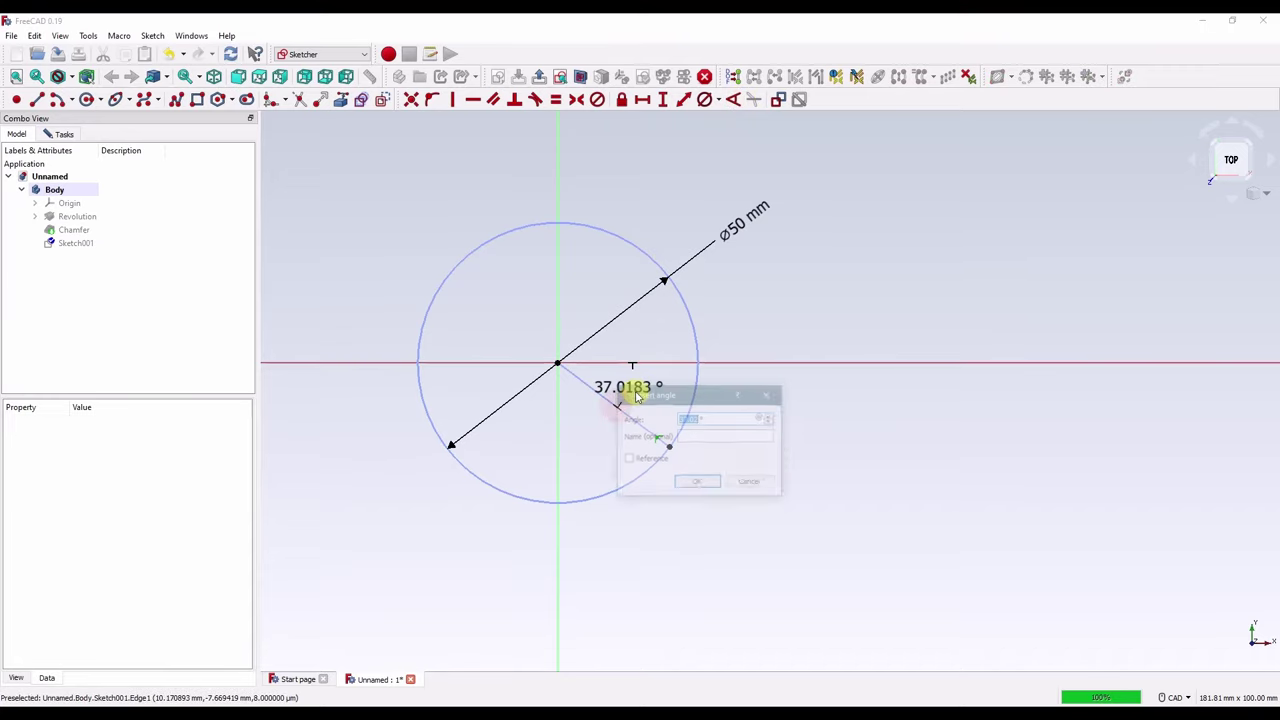
text(45)
key(Return)
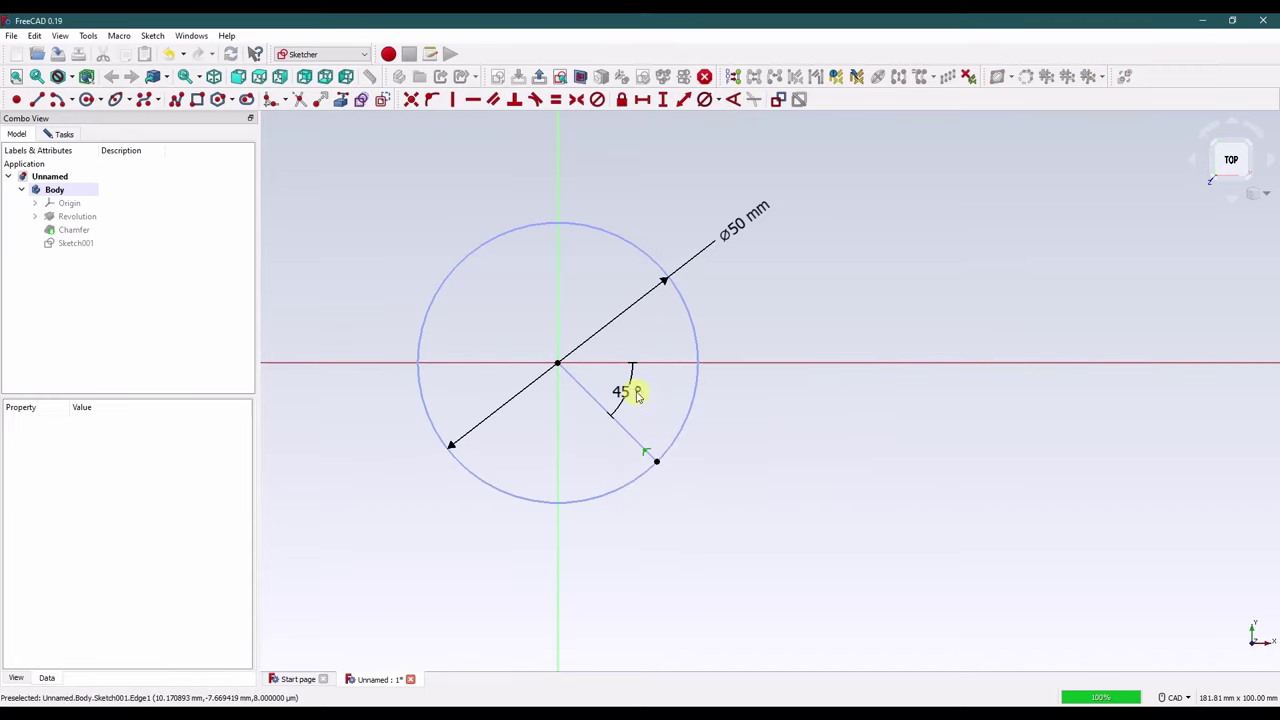
Step: Draw a small rectangle about 2.8 mm high around the diagonal line's outer end, starting with its upper-left corner on that line
scroll(651, 423, up, 2)
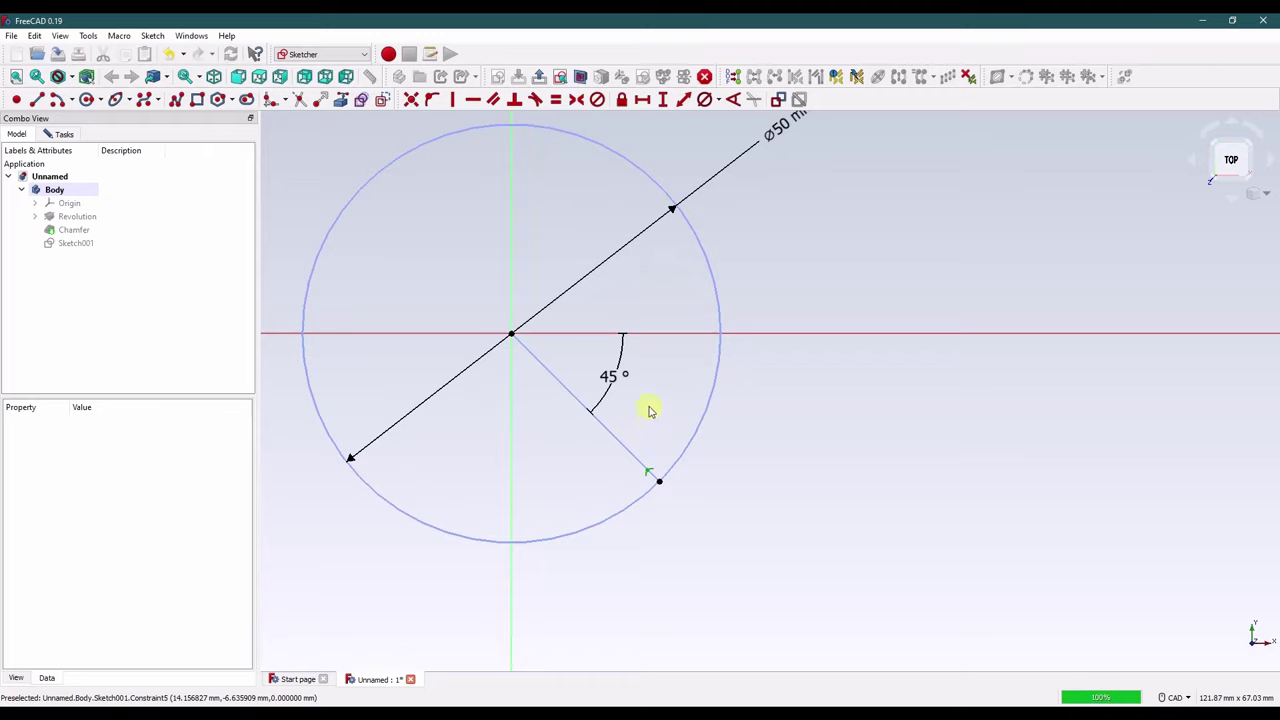
scroll(714, 497, up, 3)
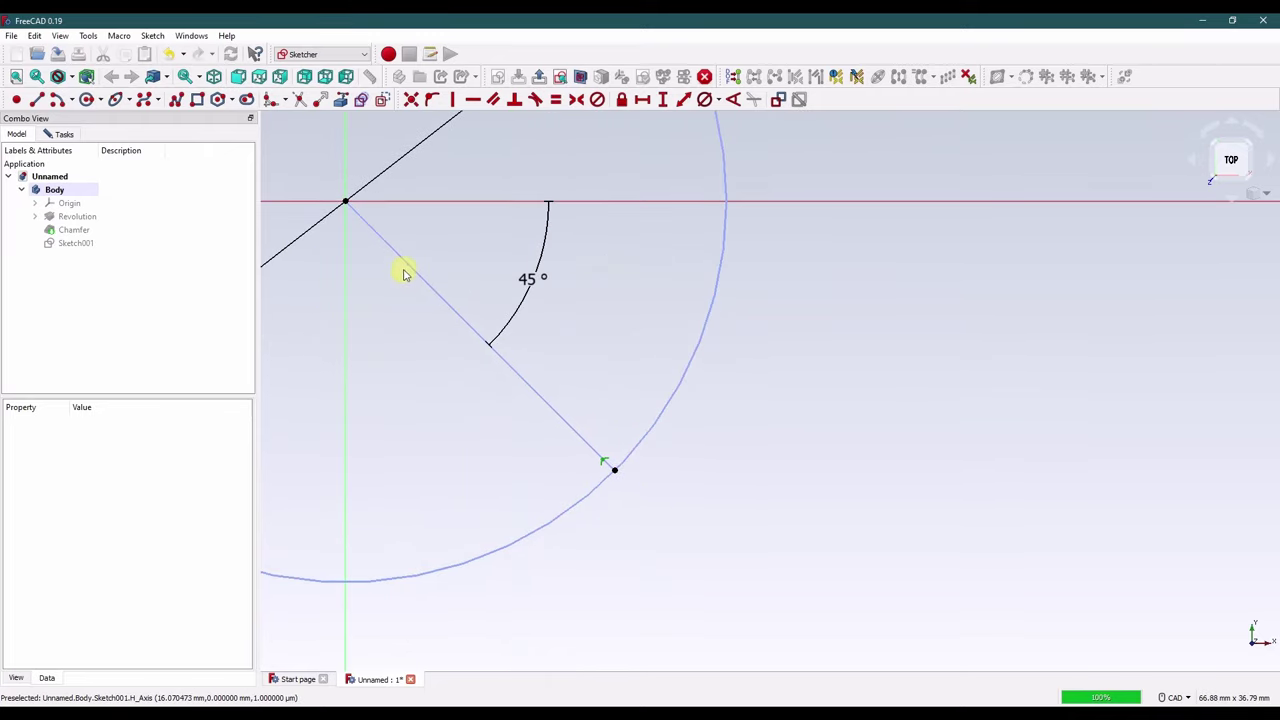
click(197, 99)
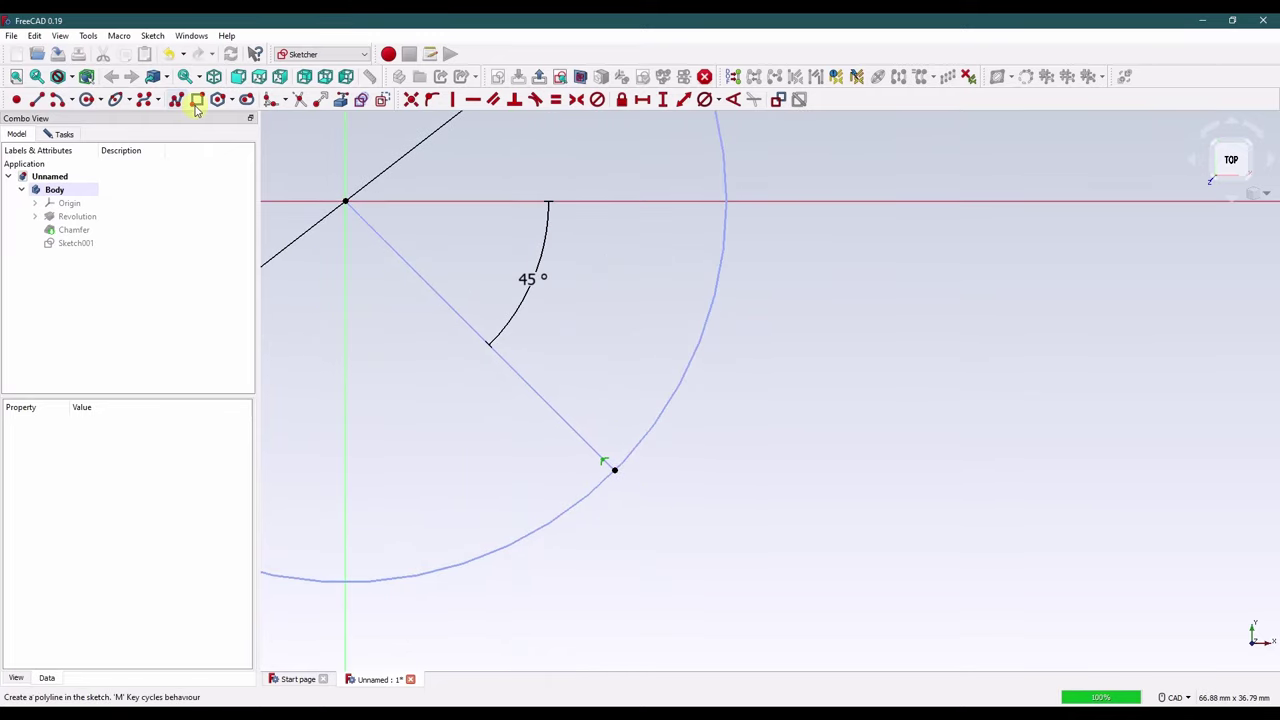
click(594, 449)
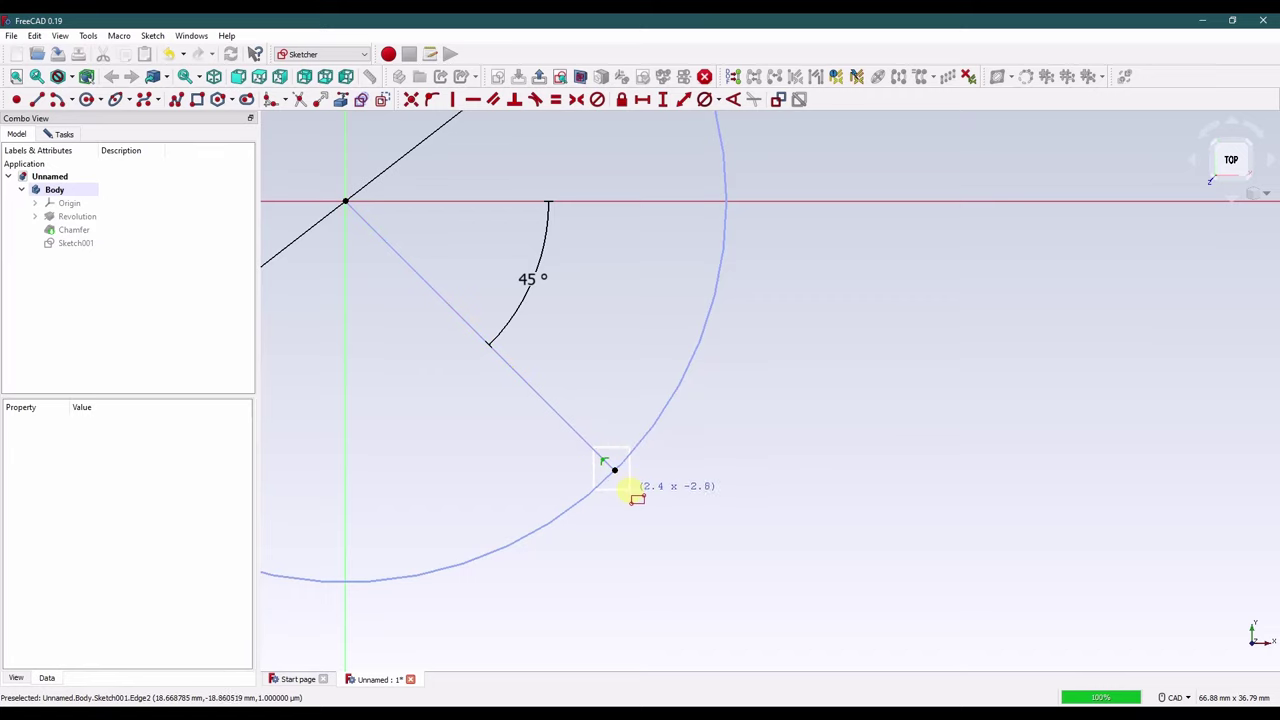
click(637, 491)
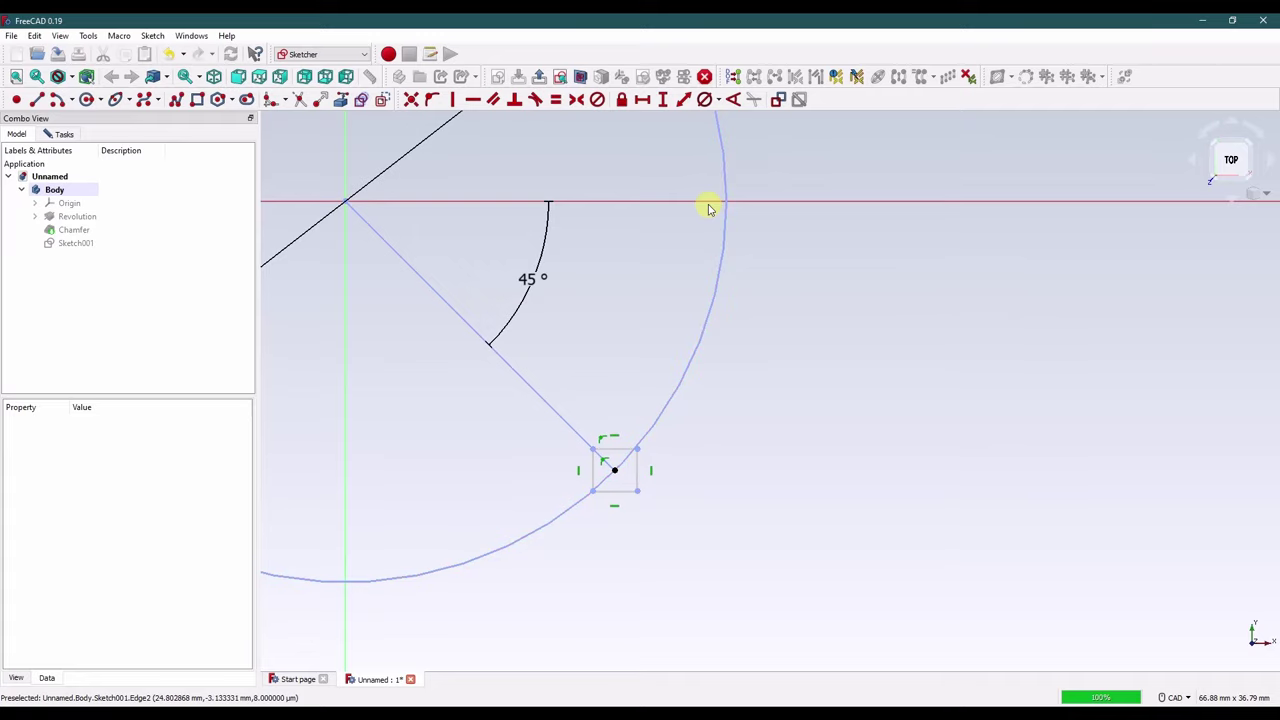
Step: Constrain the rectangle's upper-right and lower-left corners to lie on the 50 mm circle
click(638, 450)
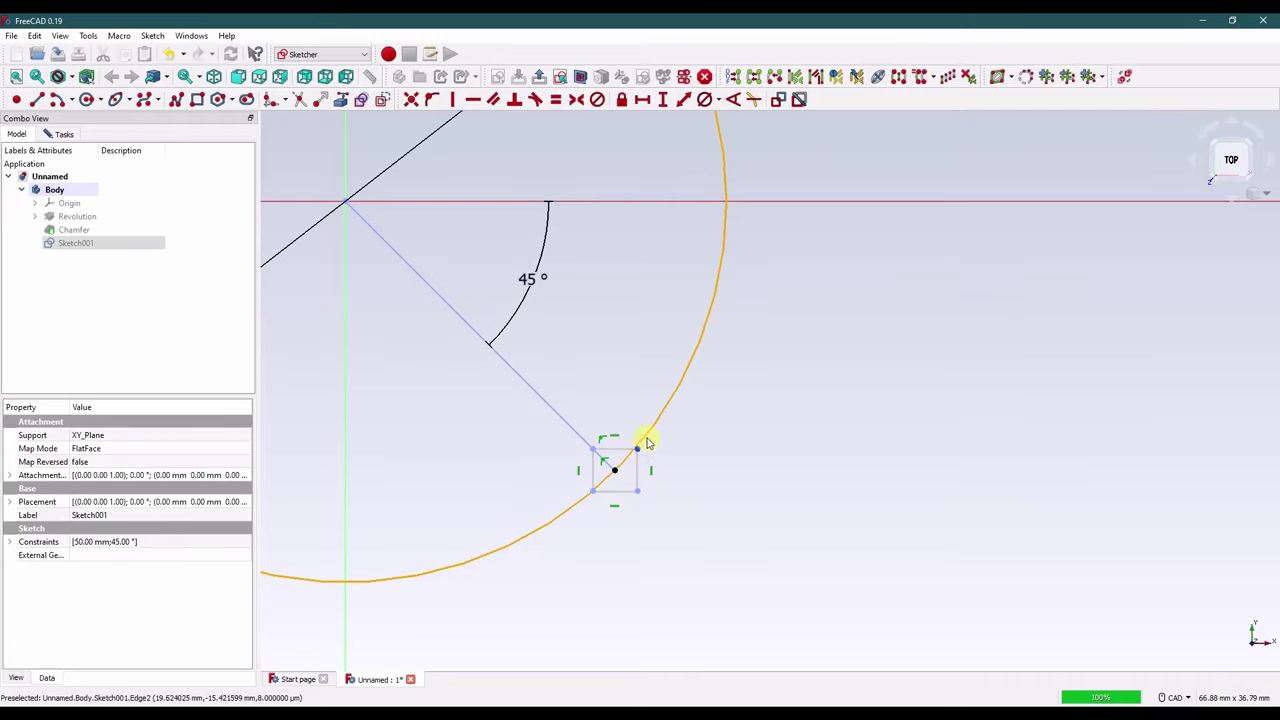
click(432, 116)
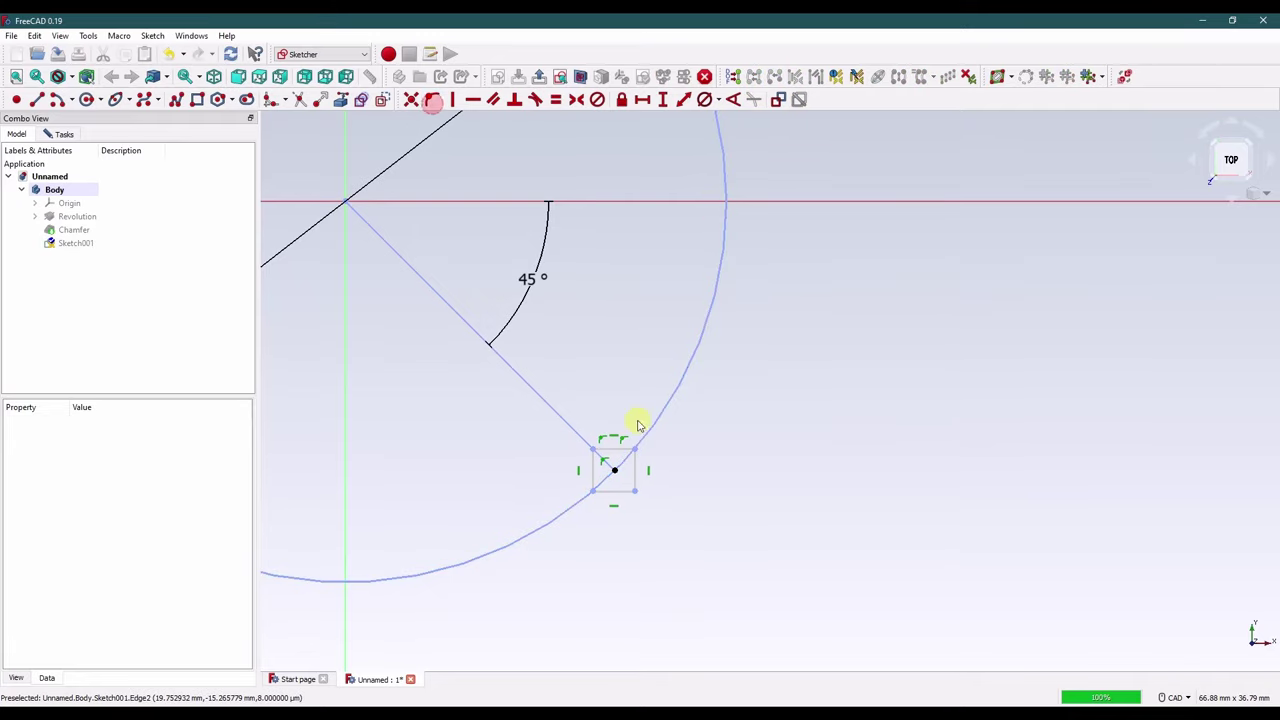
click(588, 495)
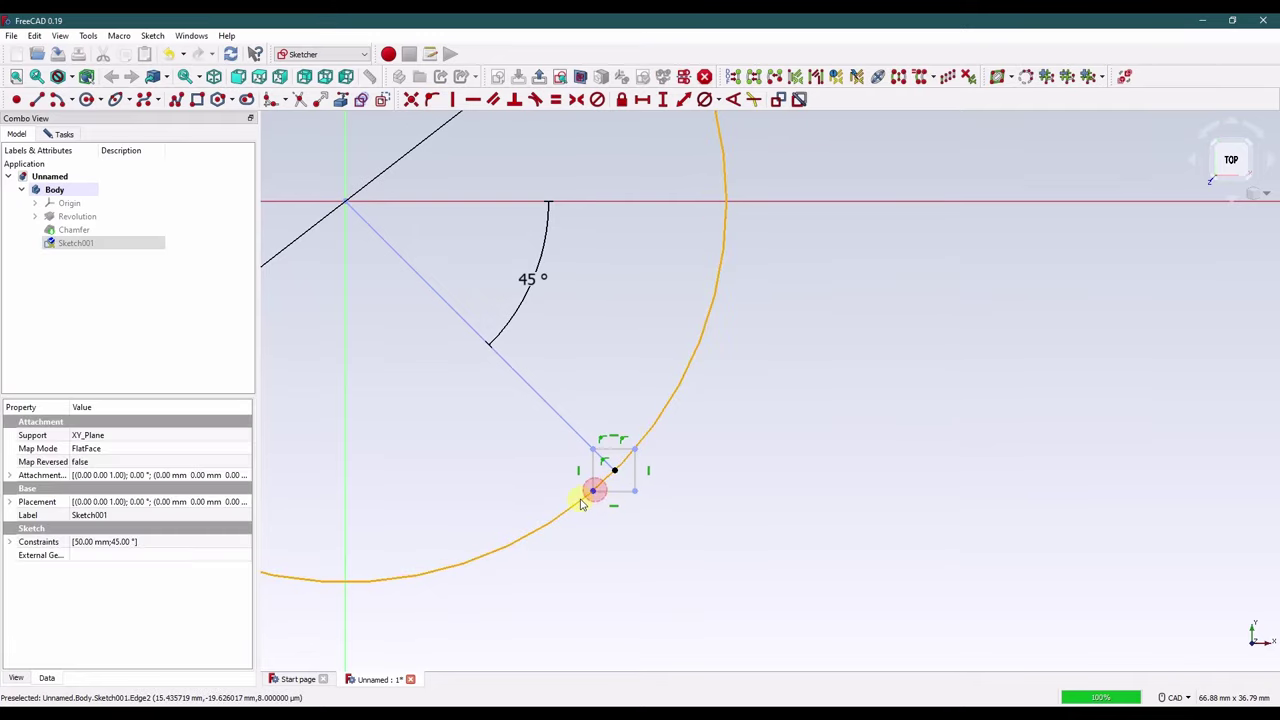
click(434, 112)
Step: Set the height of the rectangle's right side to 1 mm and place the dimension to the right of the rectangle
click(635, 472)
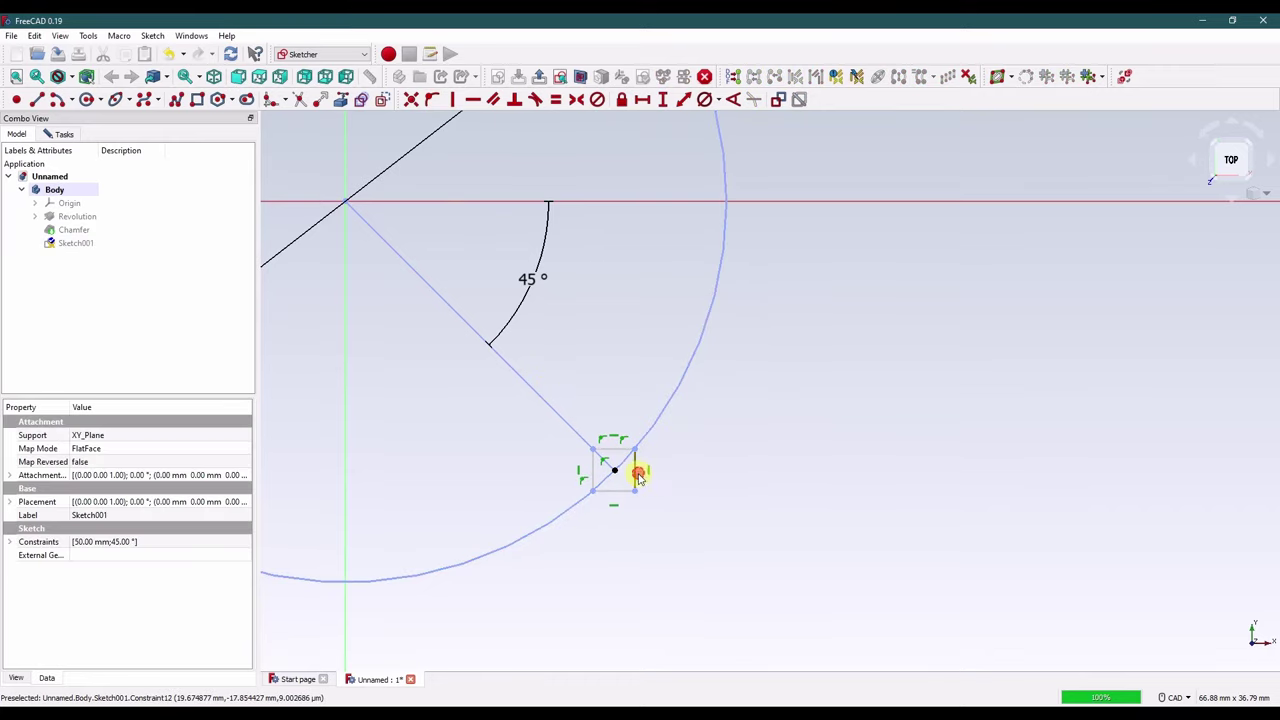
click(658, 101)
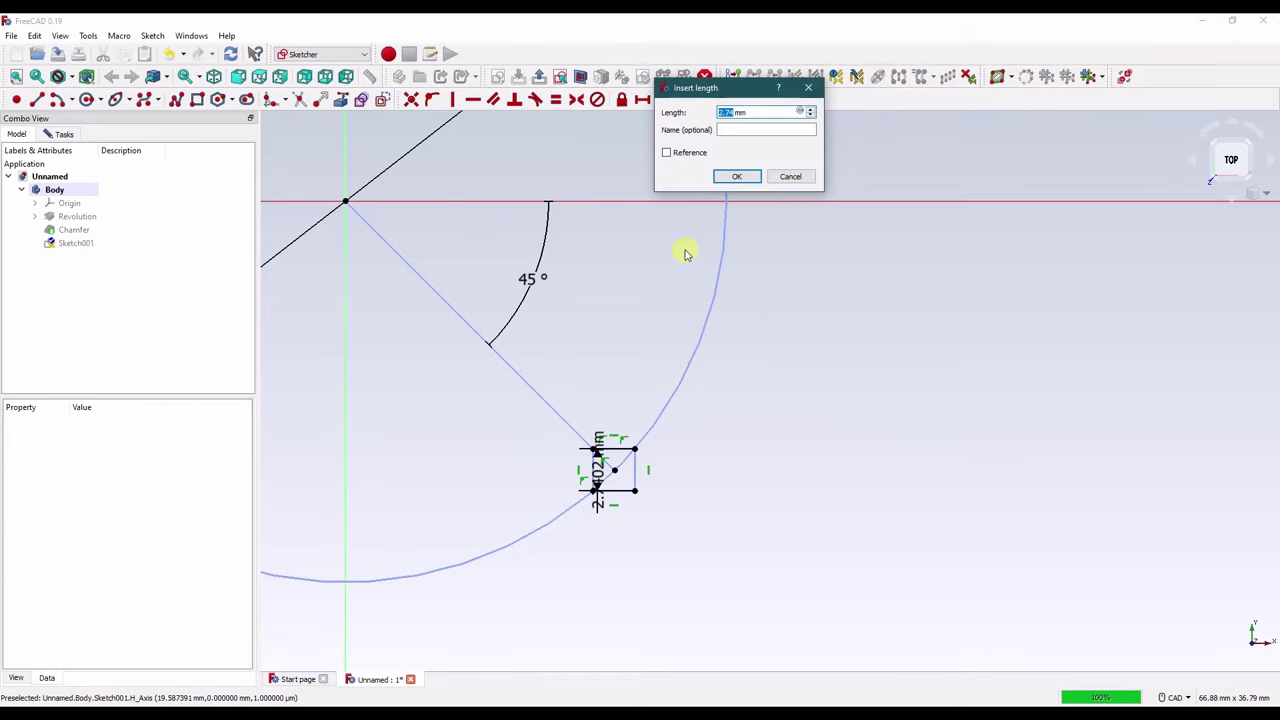
key(Return)
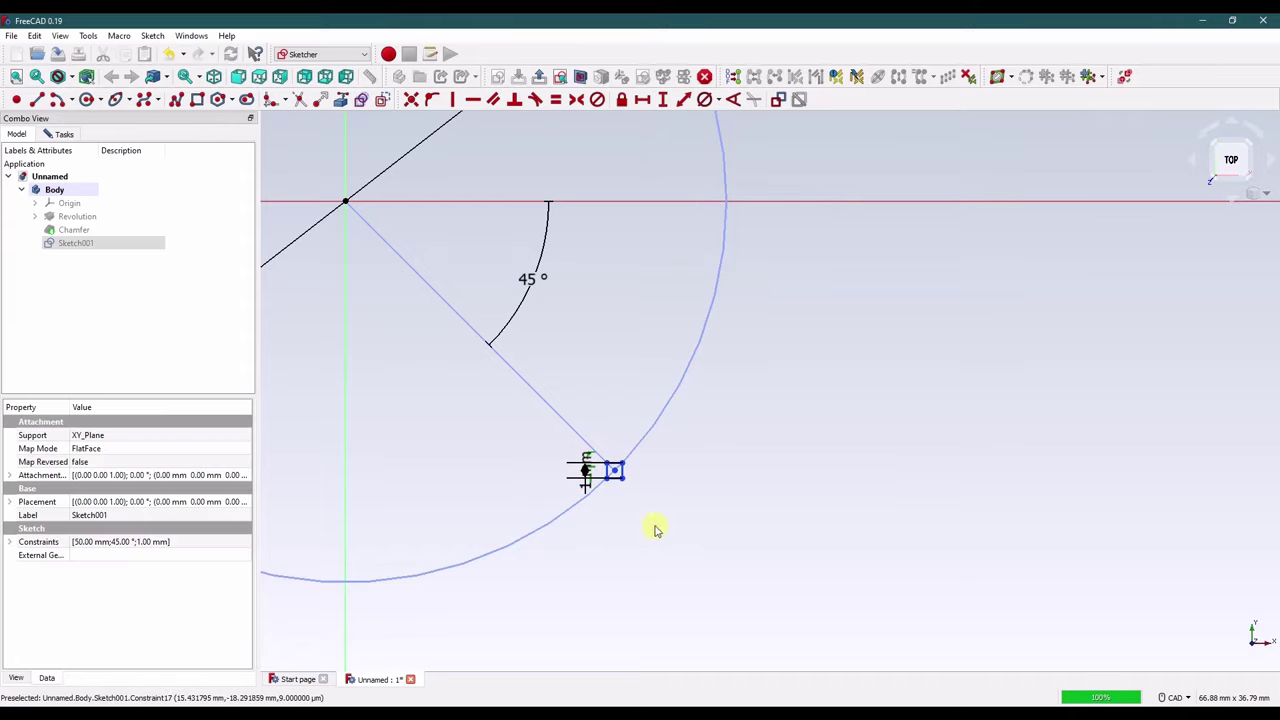
drag(586, 471, 703, 528)
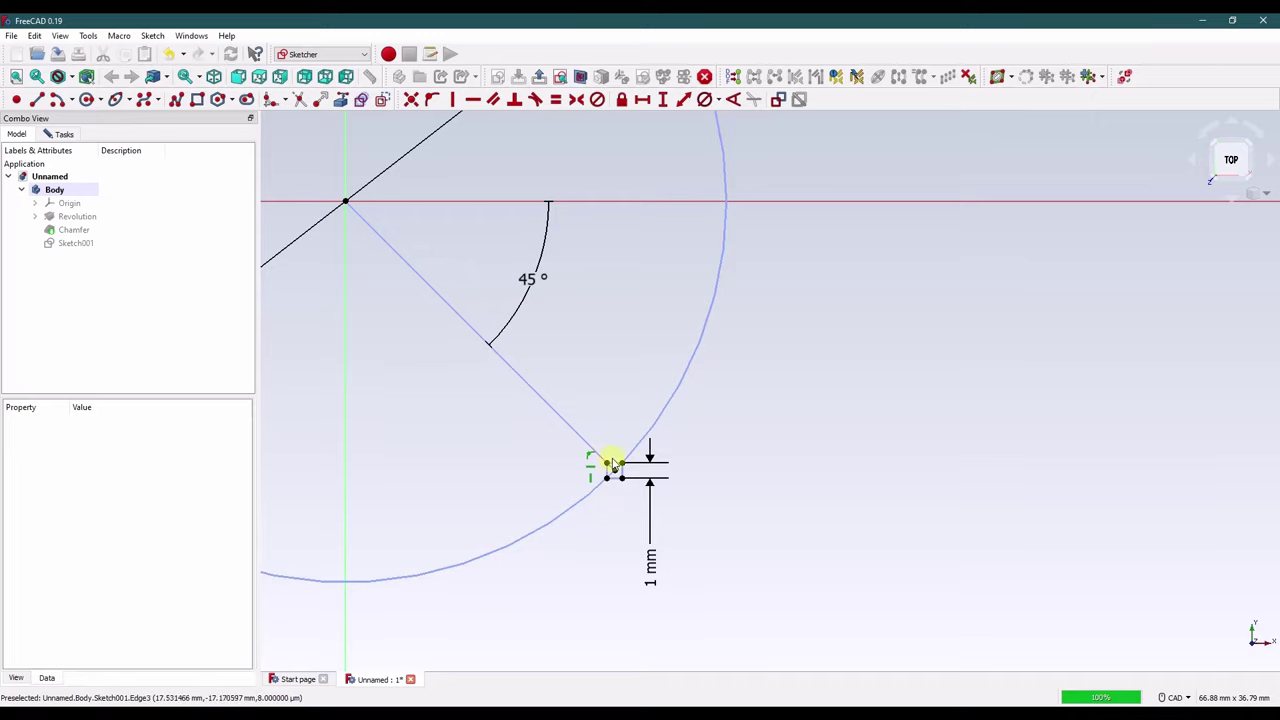
Step: Move the 1 mm dimension's text closer to the rectangle and convert the dimension to a reference
scroll(614, 471, up, 5)
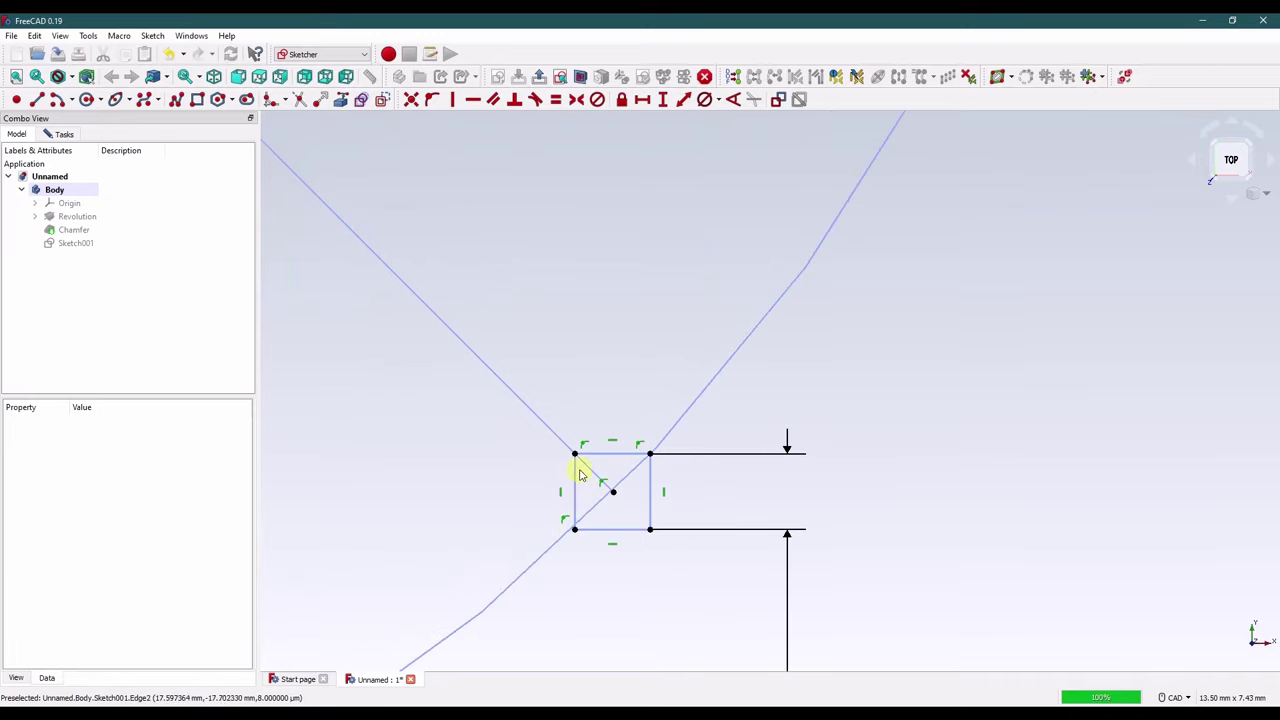
scroll(665, 540, down, 3)
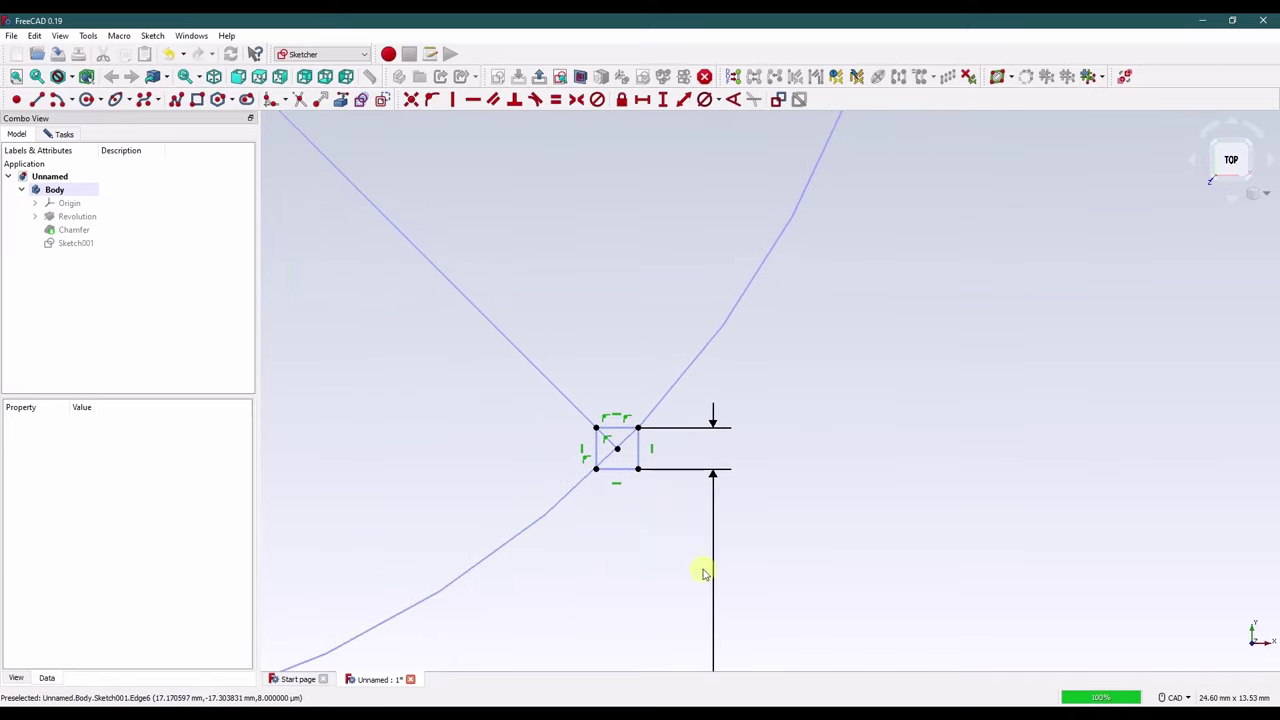
mouse_move(663, 585)
middle_down()
mouse_move(663, 491)
mouse_move(671, 527)
middle_up()
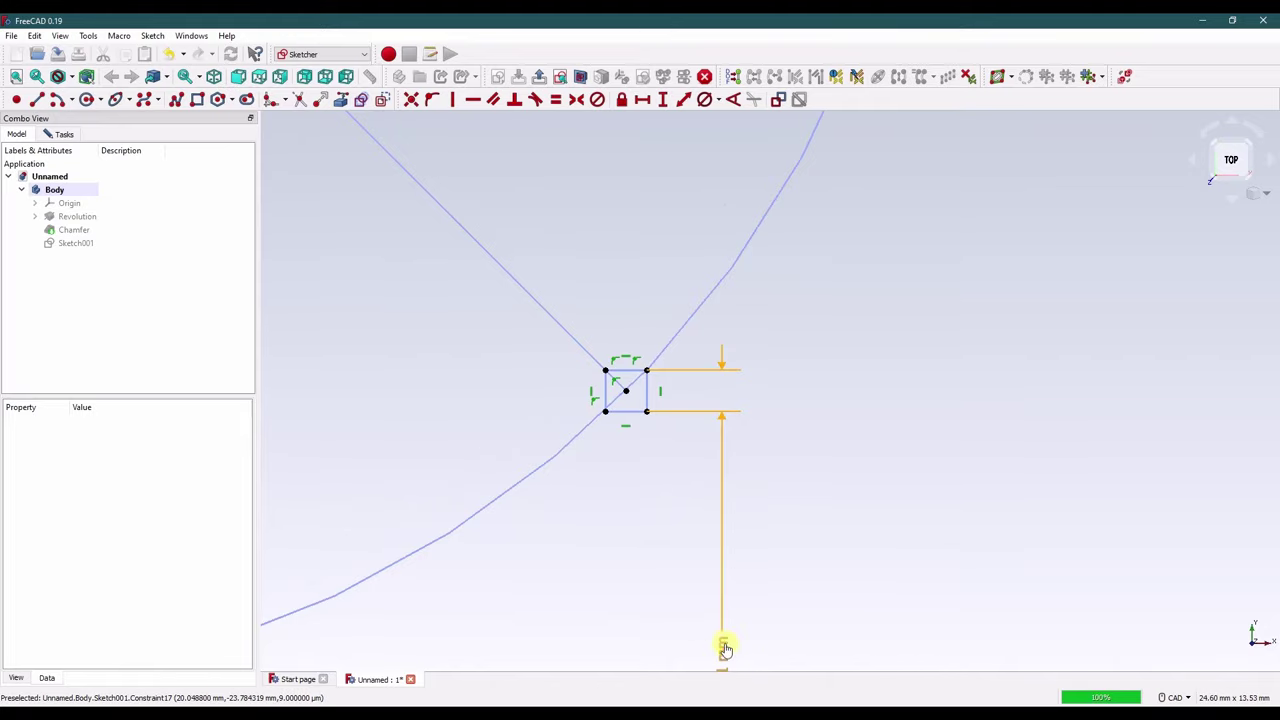
drag(726, 651, 743, 531)
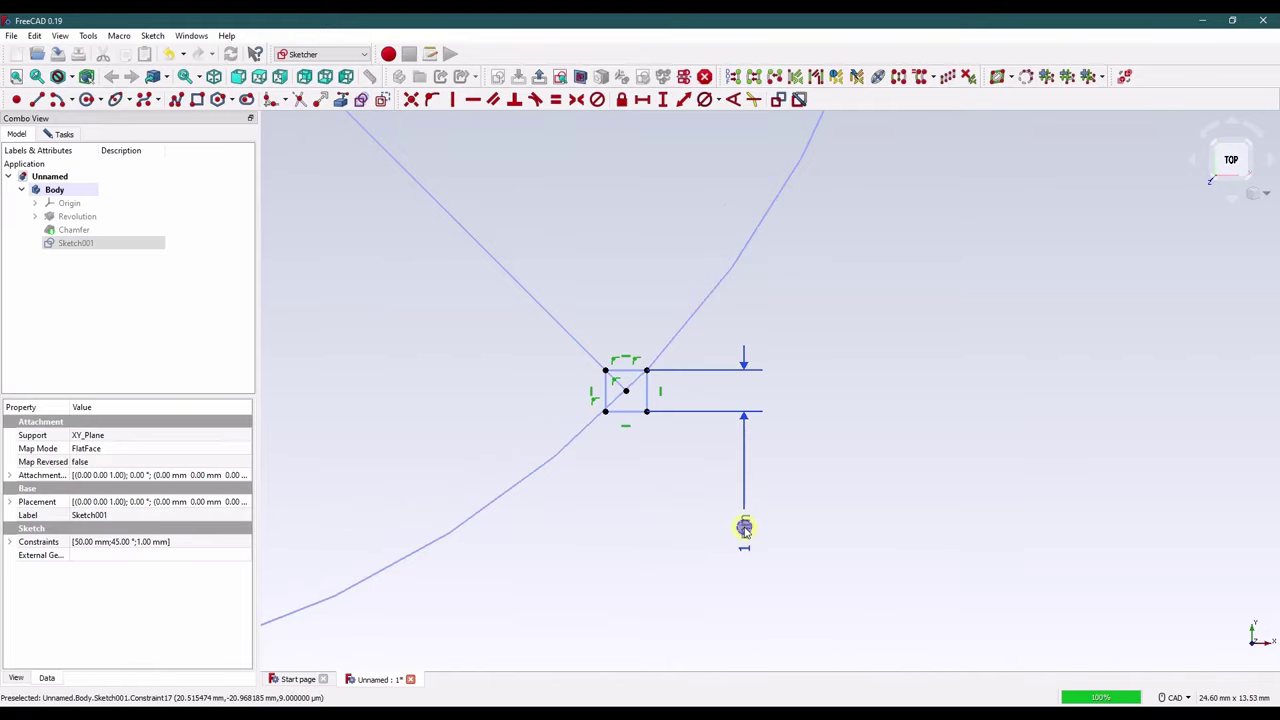
click(748, 530)
click(748, 530)
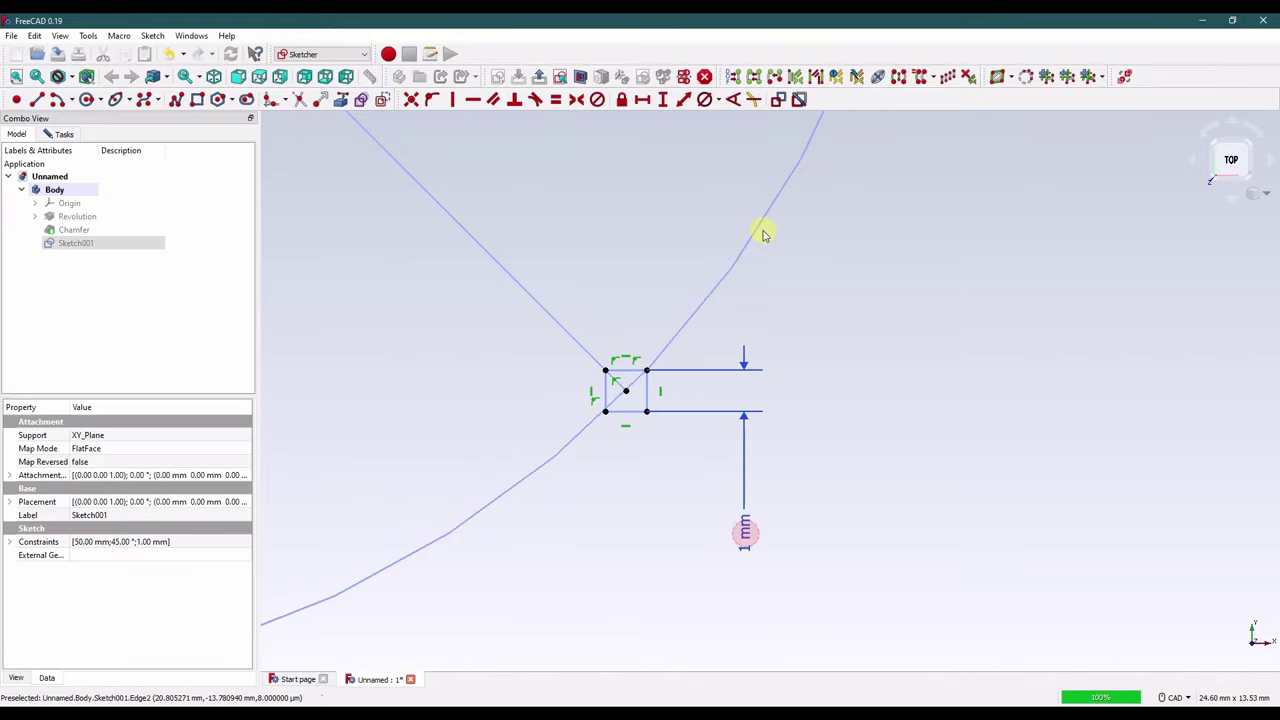
click(785, 103)
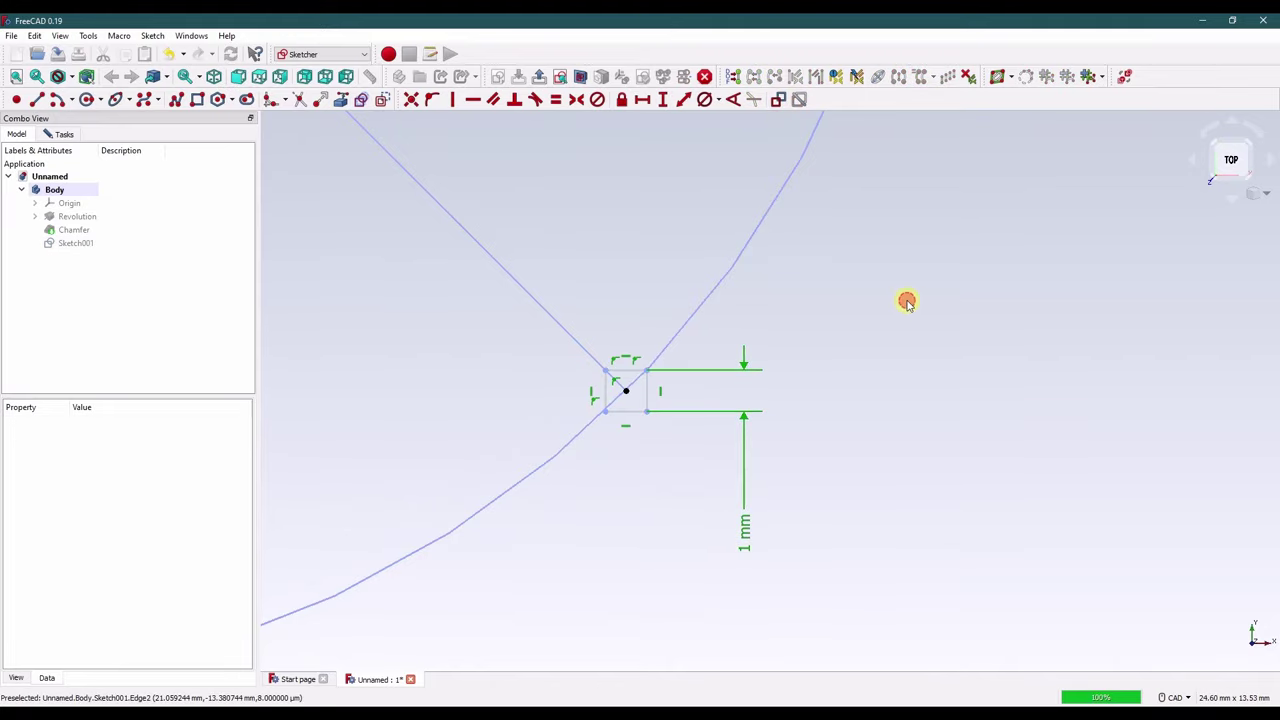
Step: Set the distance between the diagonal line's outer end and the rectangle's upper-left corner to 0.8 mm, placing the dimension below the rectangle
click(626, 390)
click(605, 371)
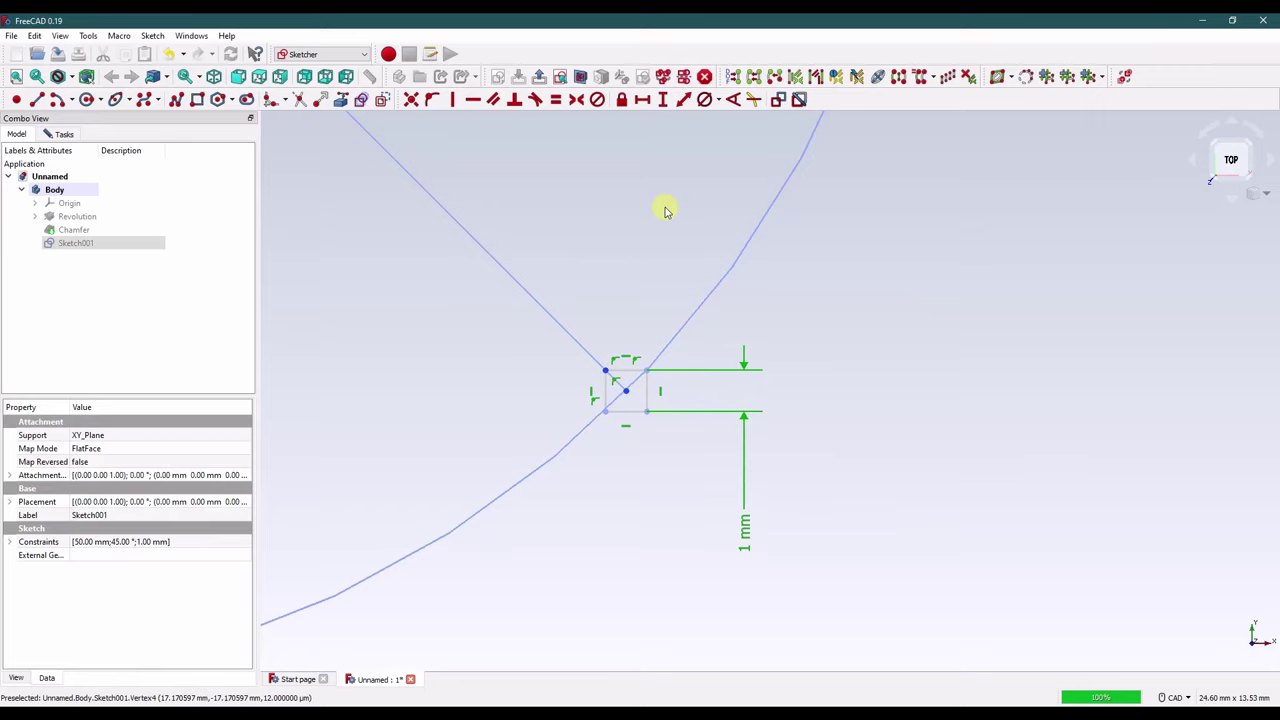
click(683, 101)
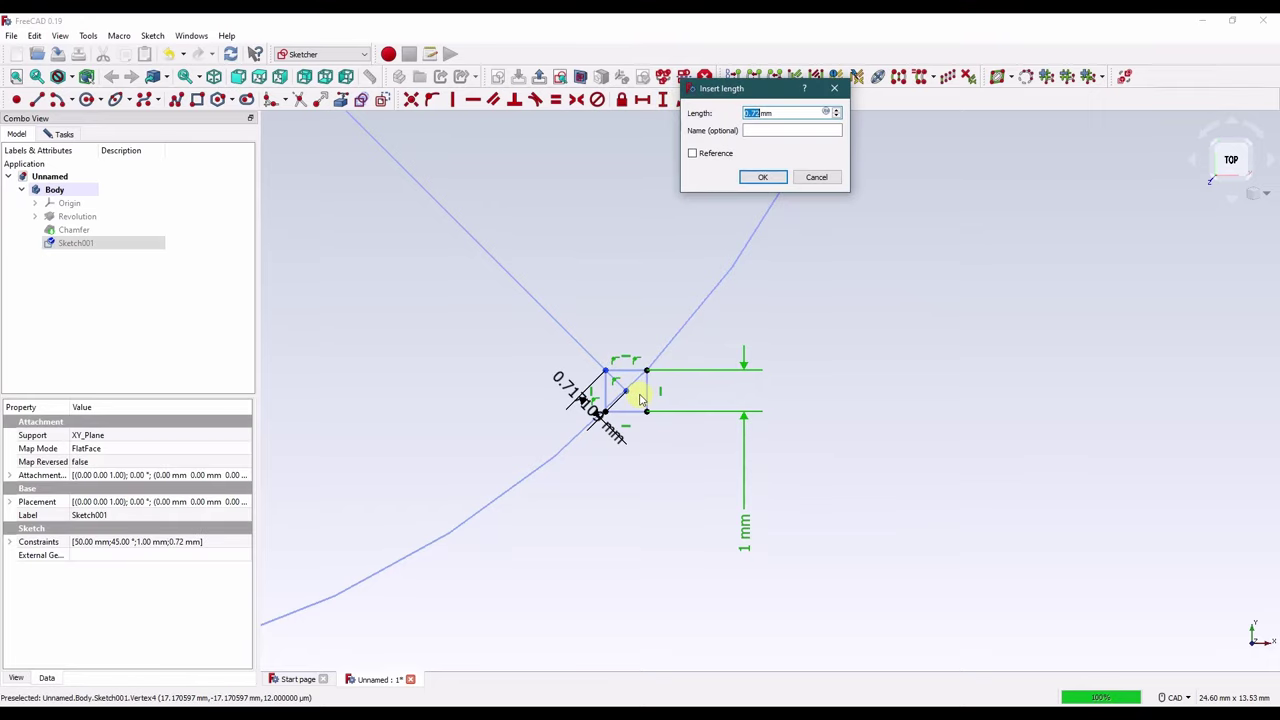
click(762, 178)
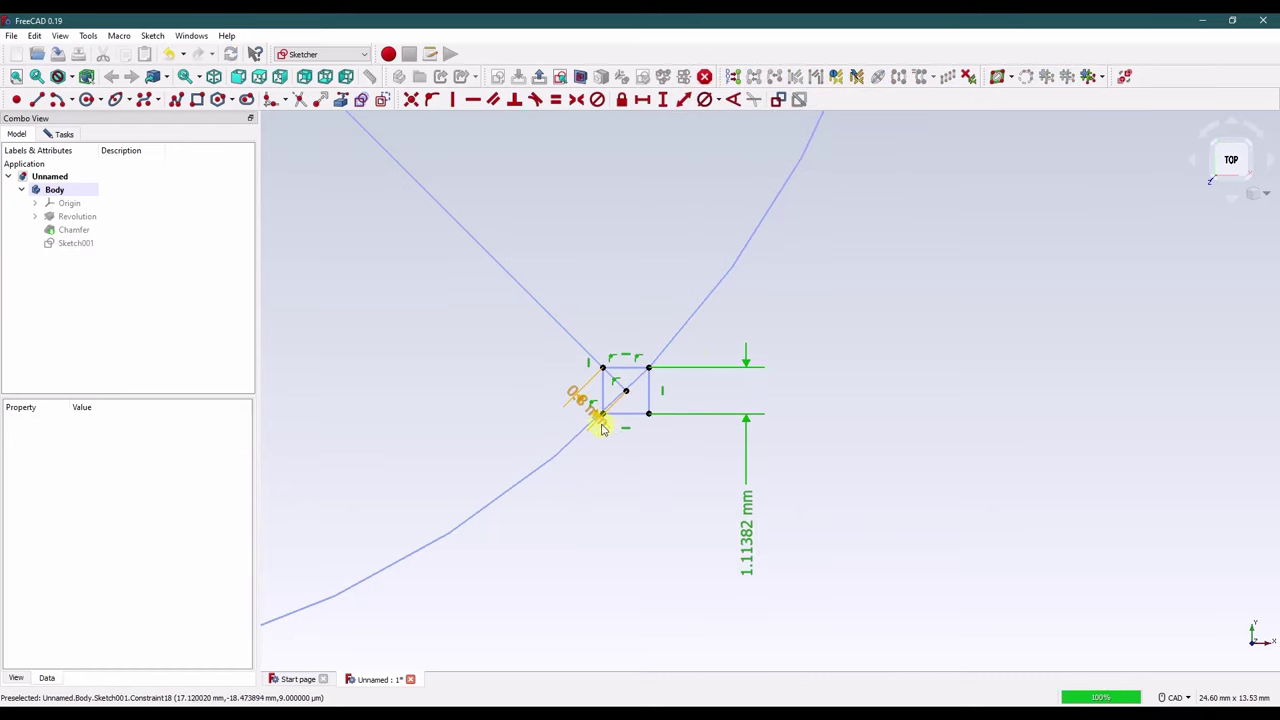
drag(591, 400, 657, 650)
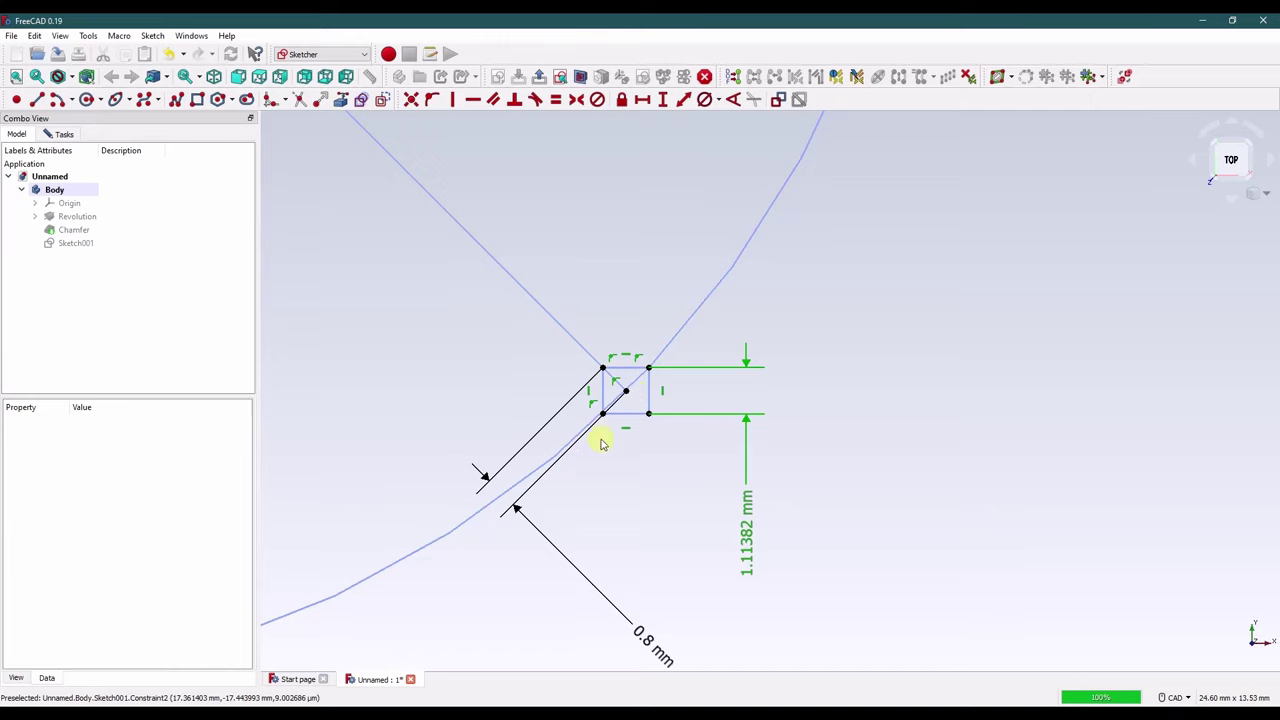
Step: Close the knurl sketch and reopen it for editing at the small rectangle
click(62, 134)
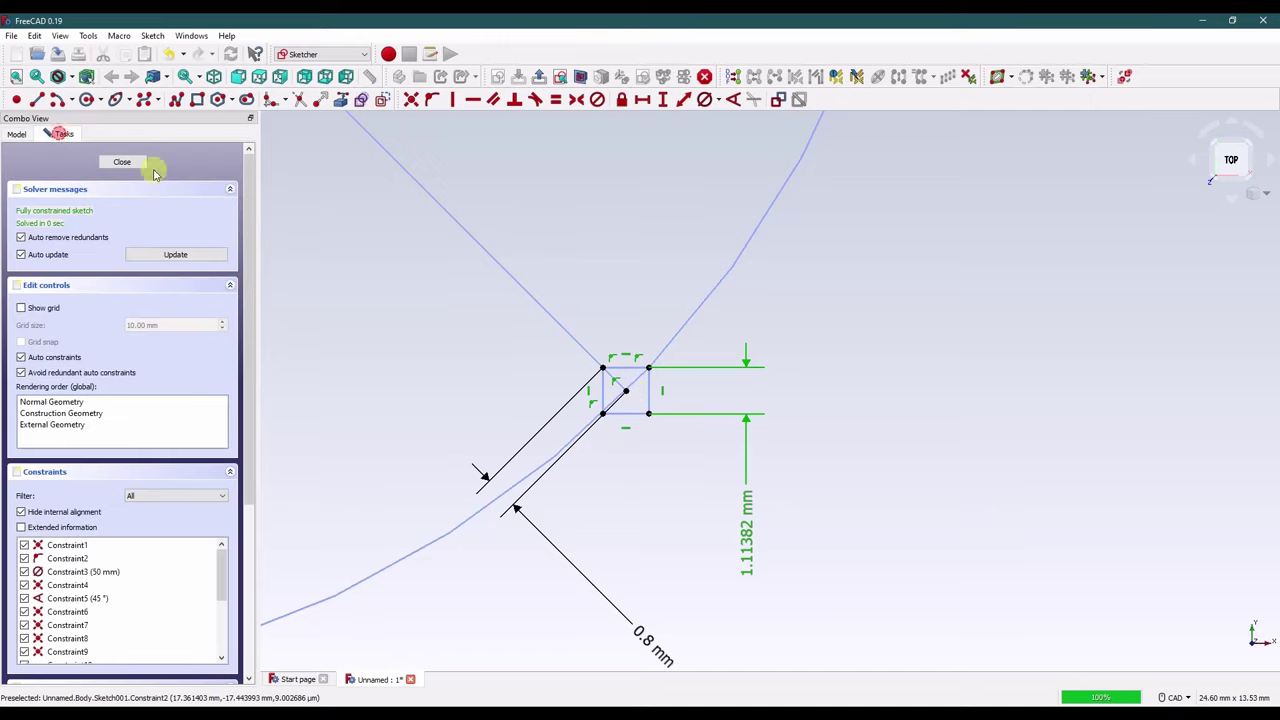
click(127, 163)
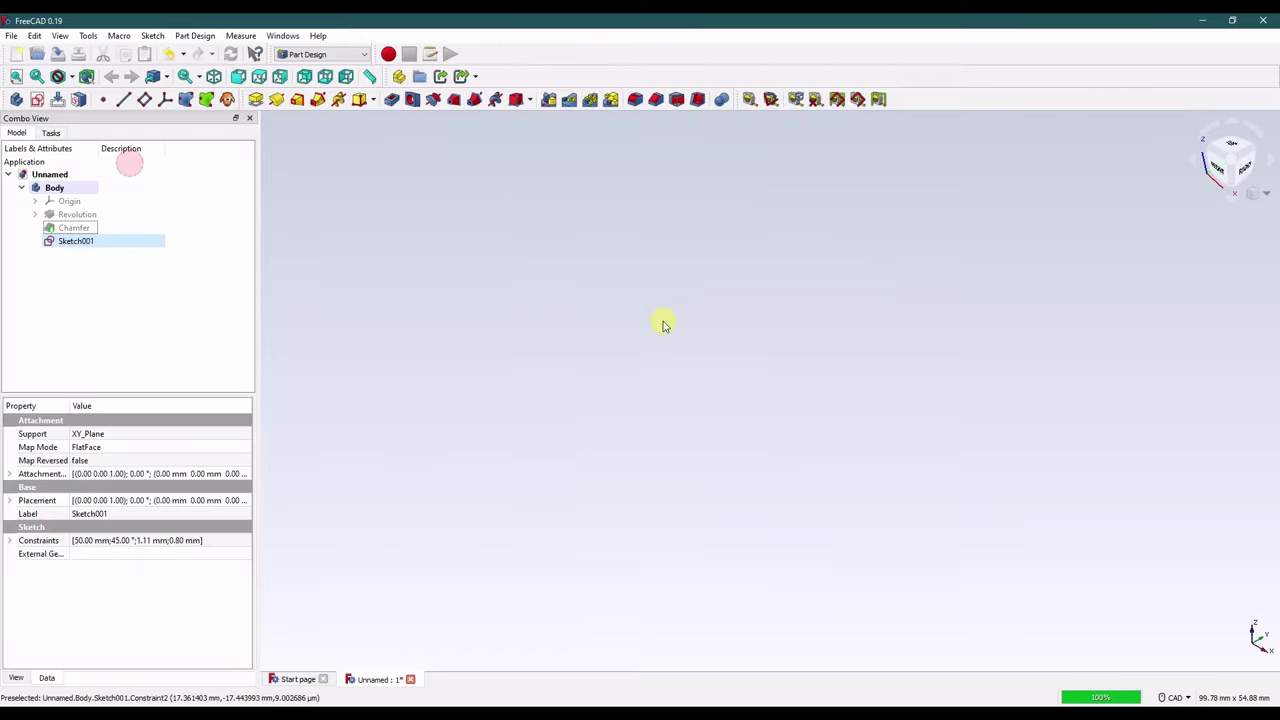
right_click(72, 243)
click(94, 250)
scroll(771, 471, up, 5)
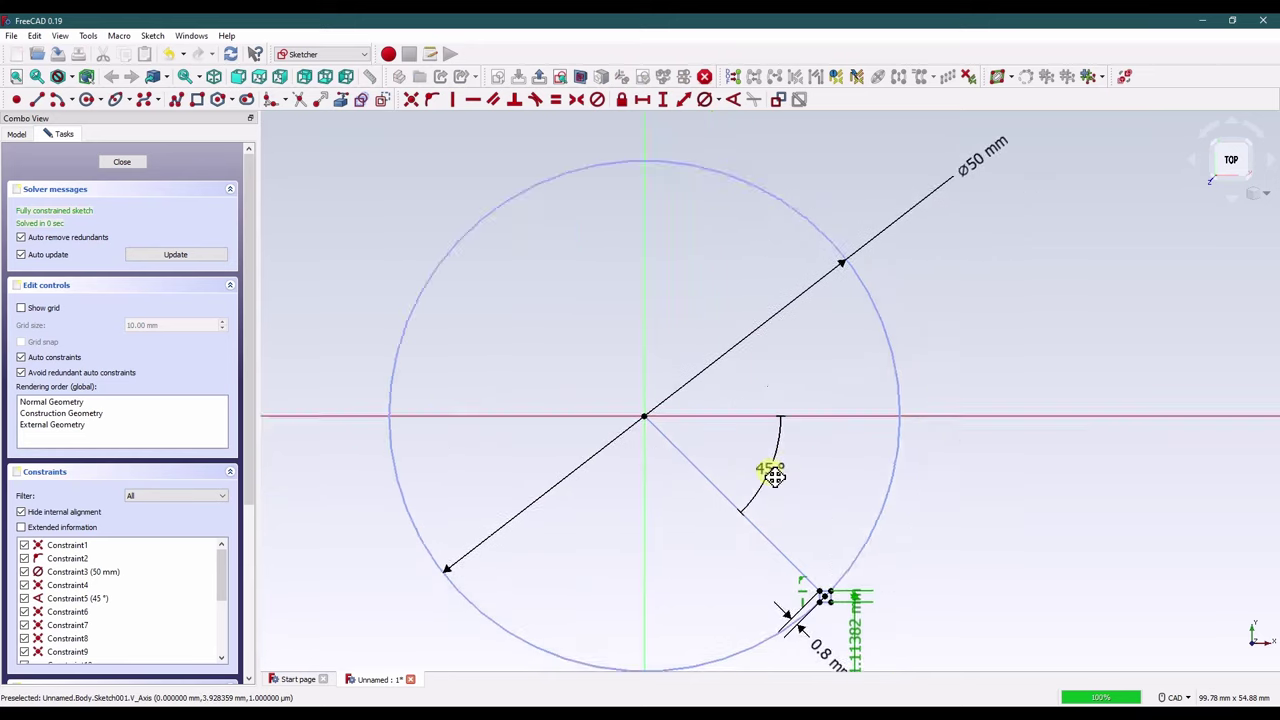
scroll(668, 463, up, 2)
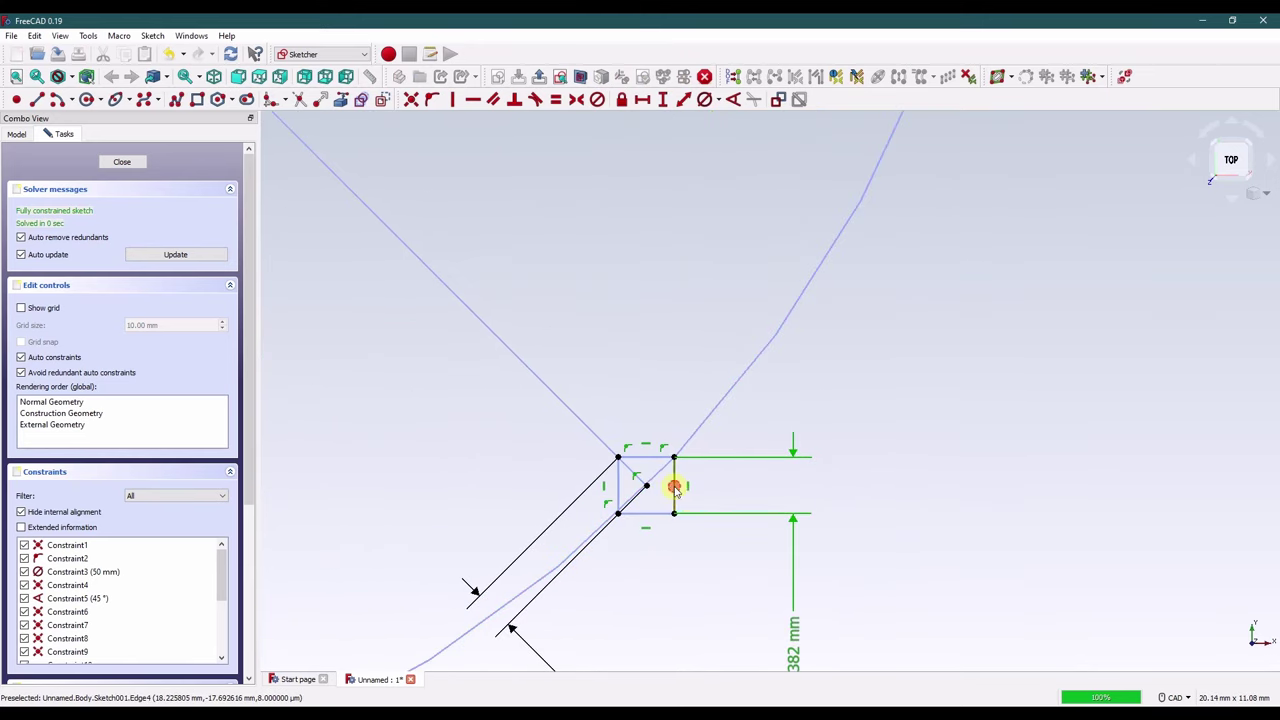
Step: Try to make the rectangle's right and bottom sides equal in length
click(675, 488)
click(657, 515)
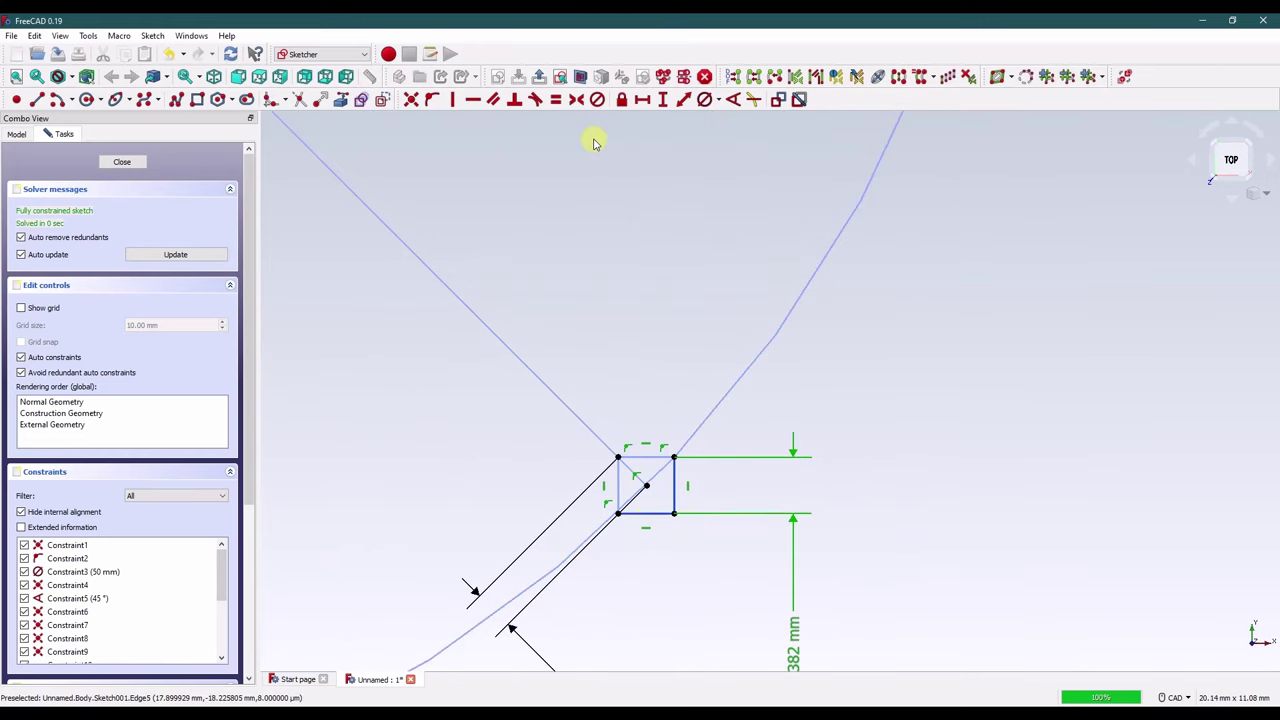
click(556, 101)
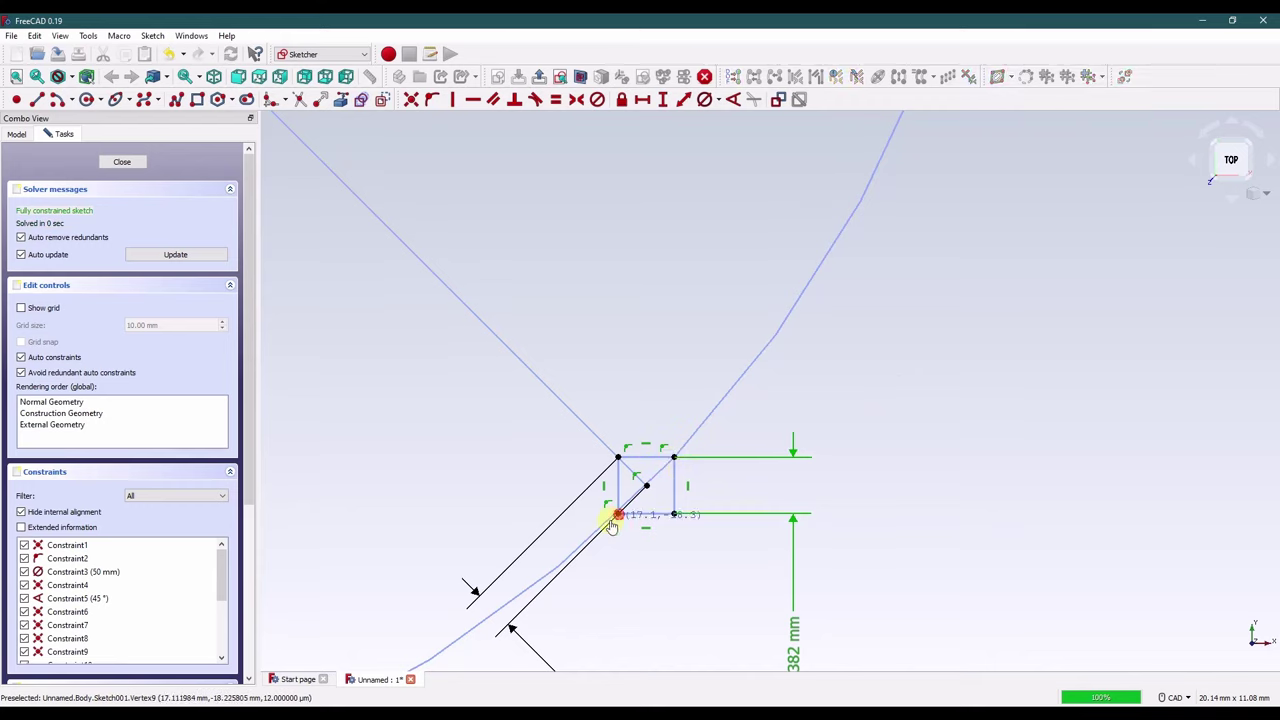
middle_drag(698, 546, 677, 423)
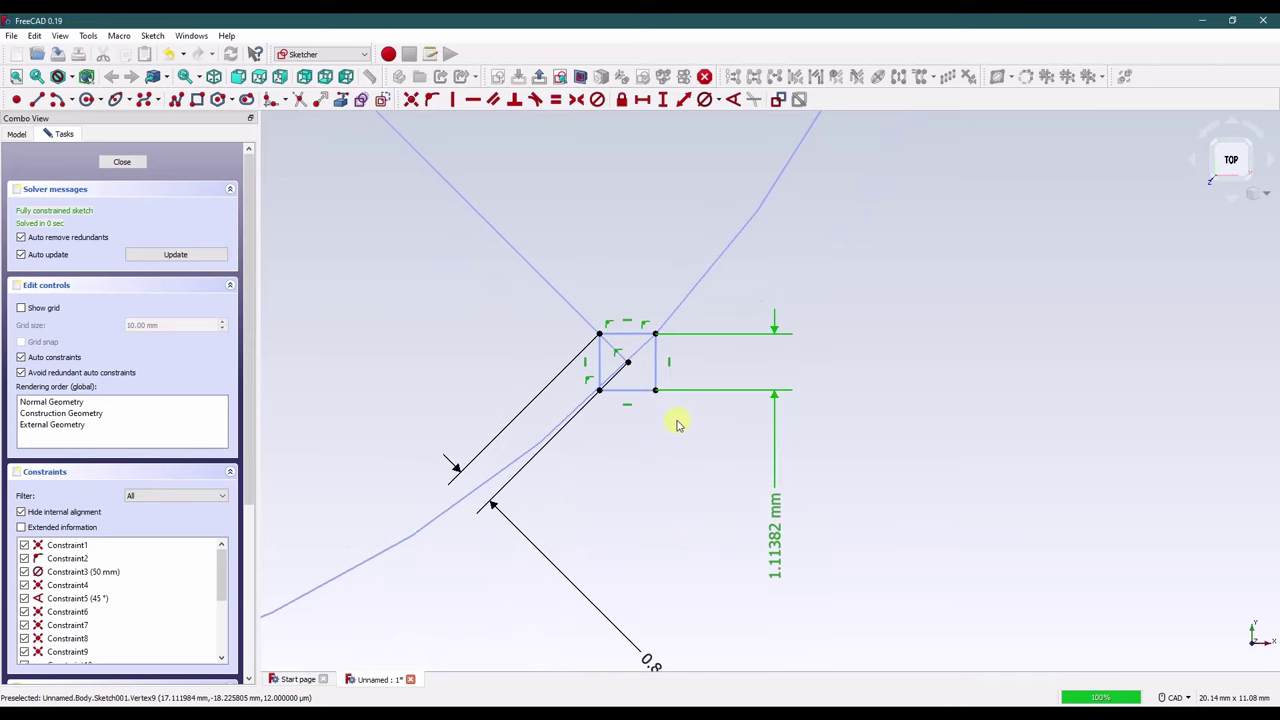
Step: Convert the small rectangle's sides from construction lines to normal geometry so they form the cut profile
click(598, 331)
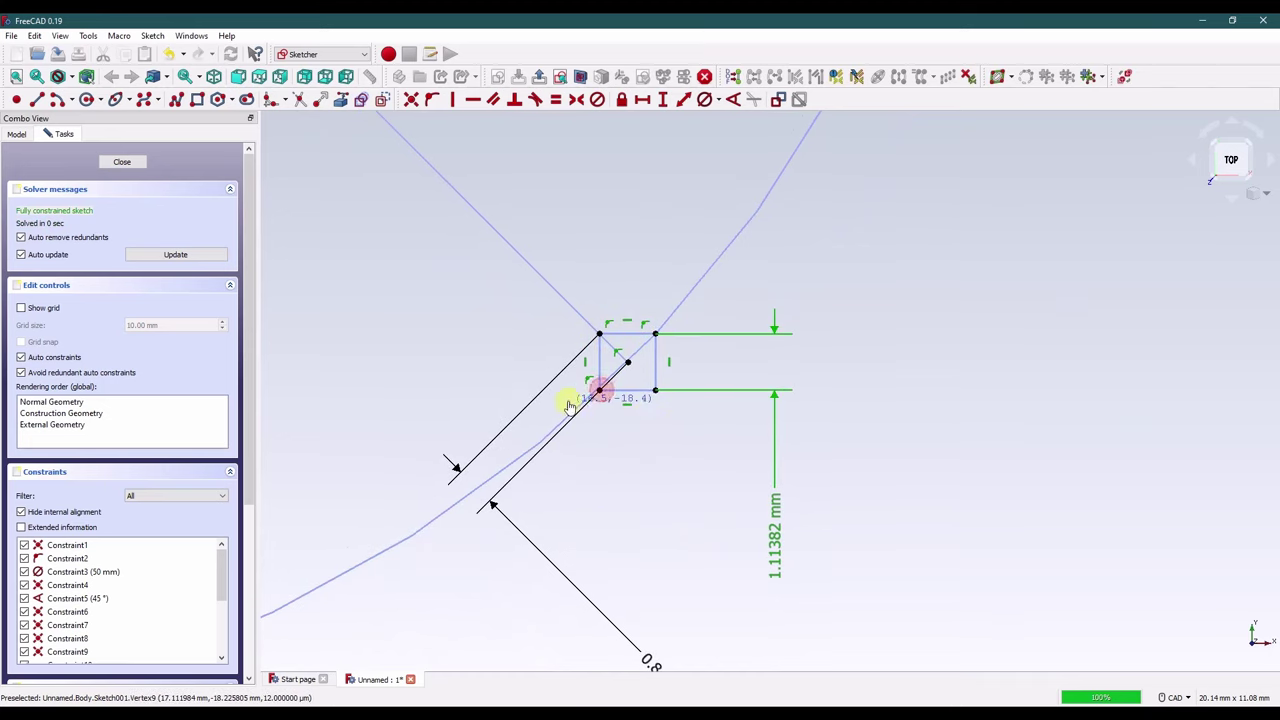
click(656, 390)
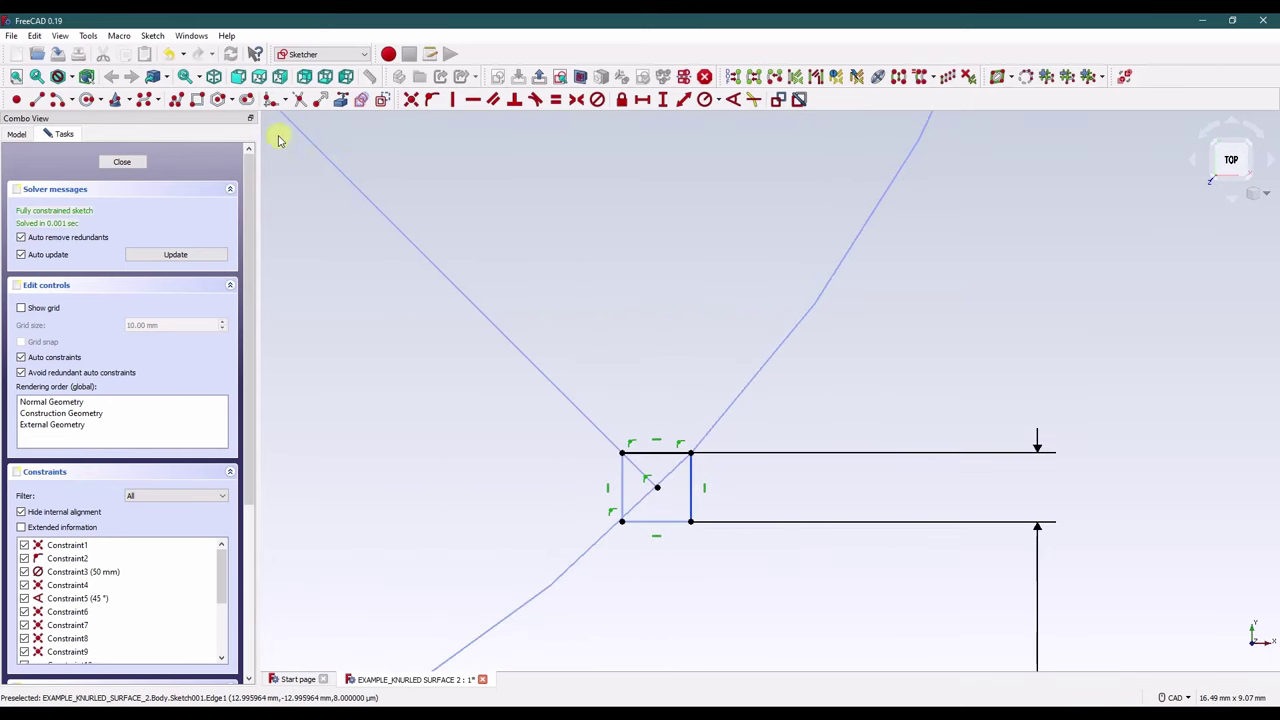
click(383, 99)
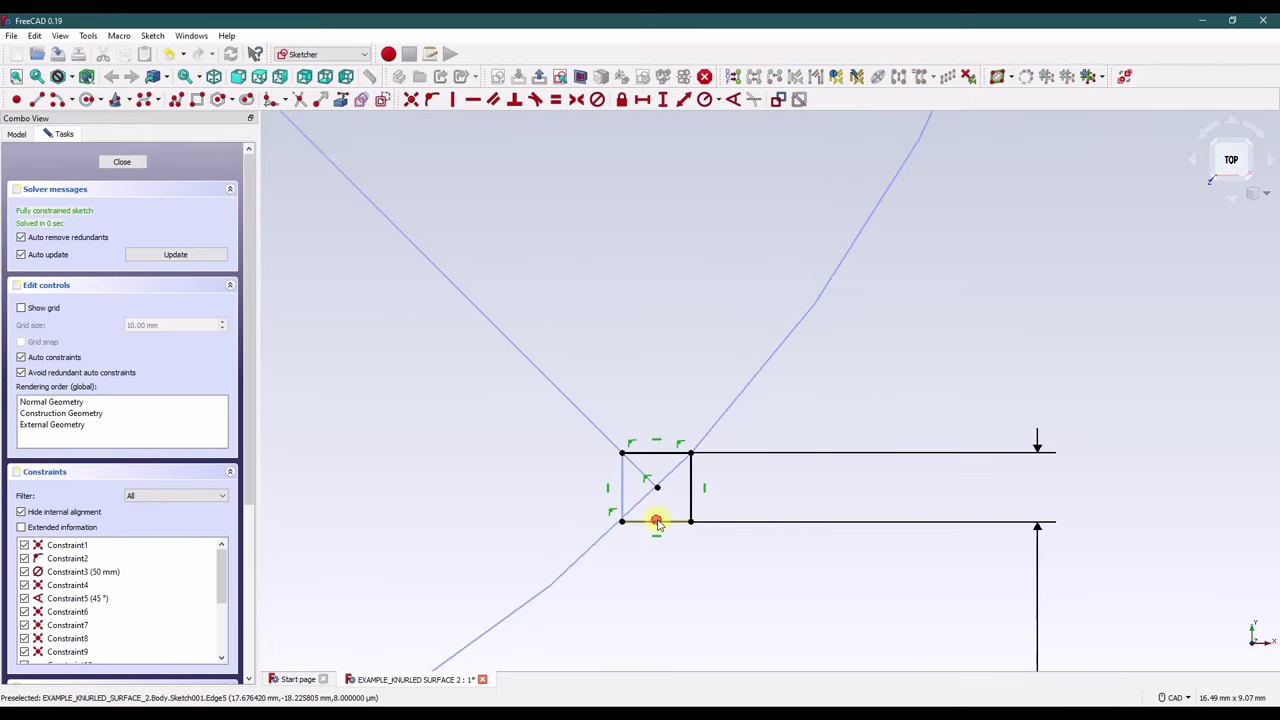
click(621, 490)
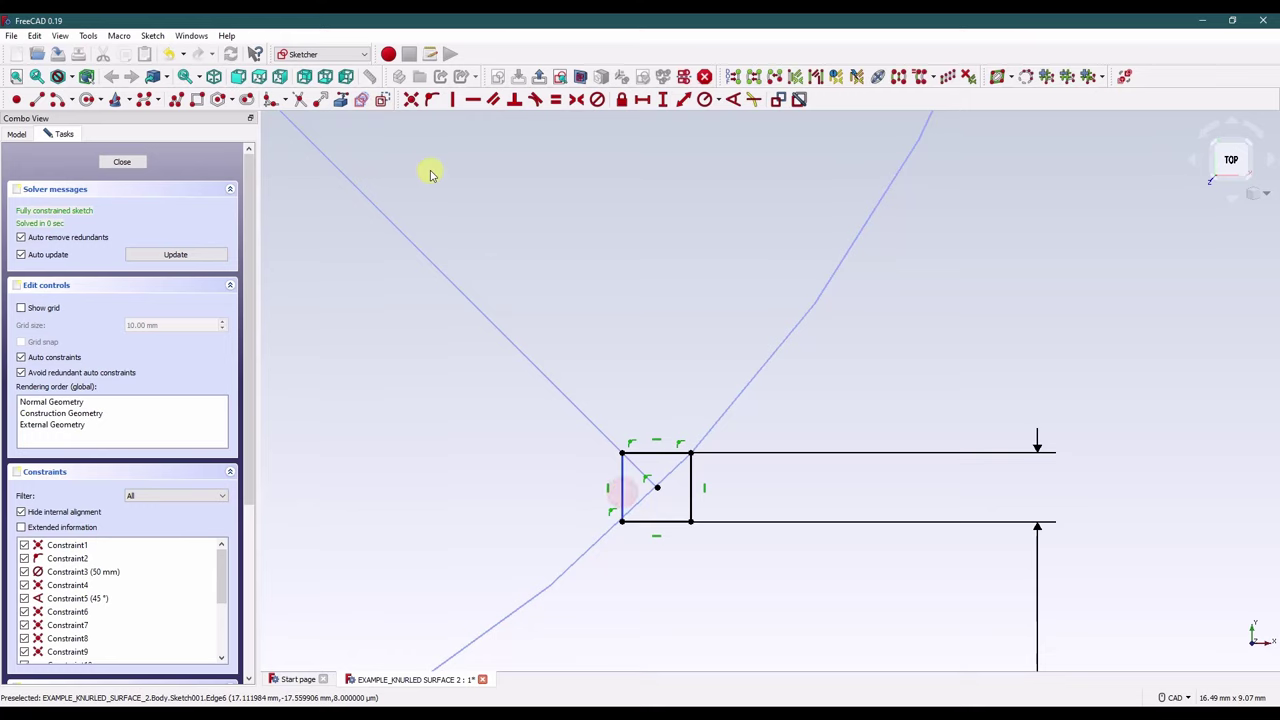
click(383, 99)
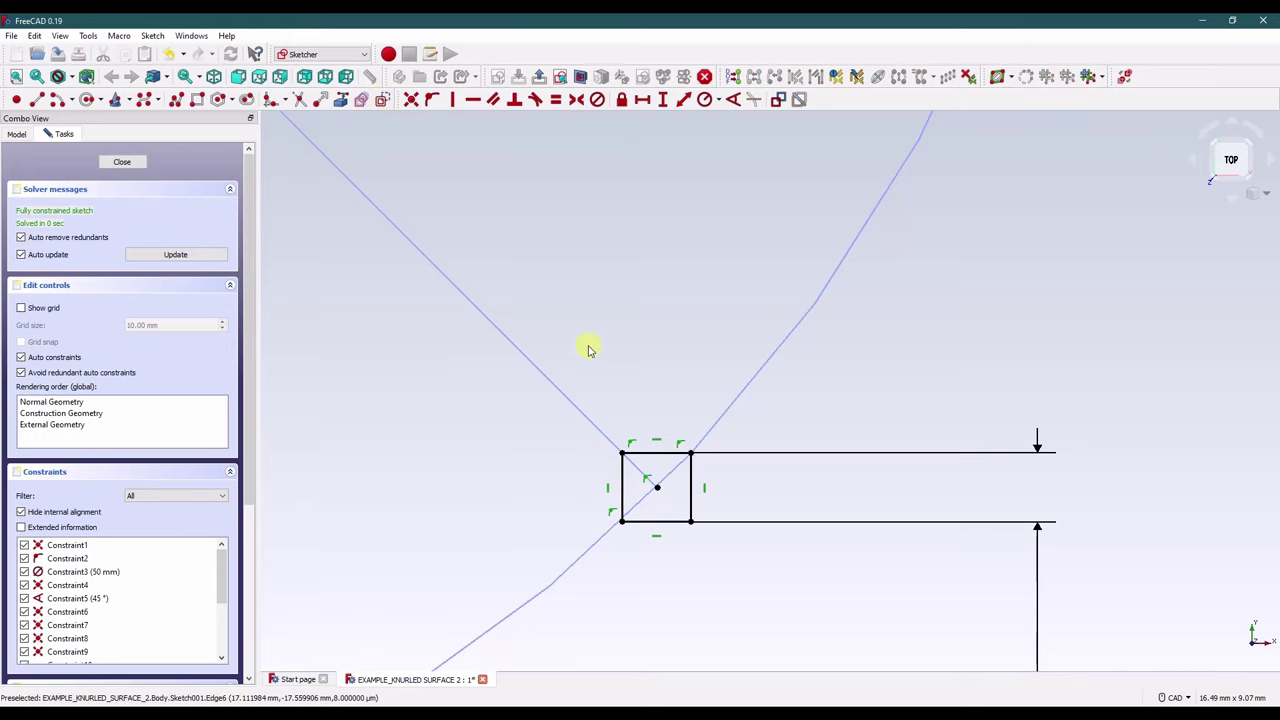
Step: Close the knurl sketch and make the chamfered body visible together with the sketch
click(124, 162)
click(391, 280)
click(151, 242)
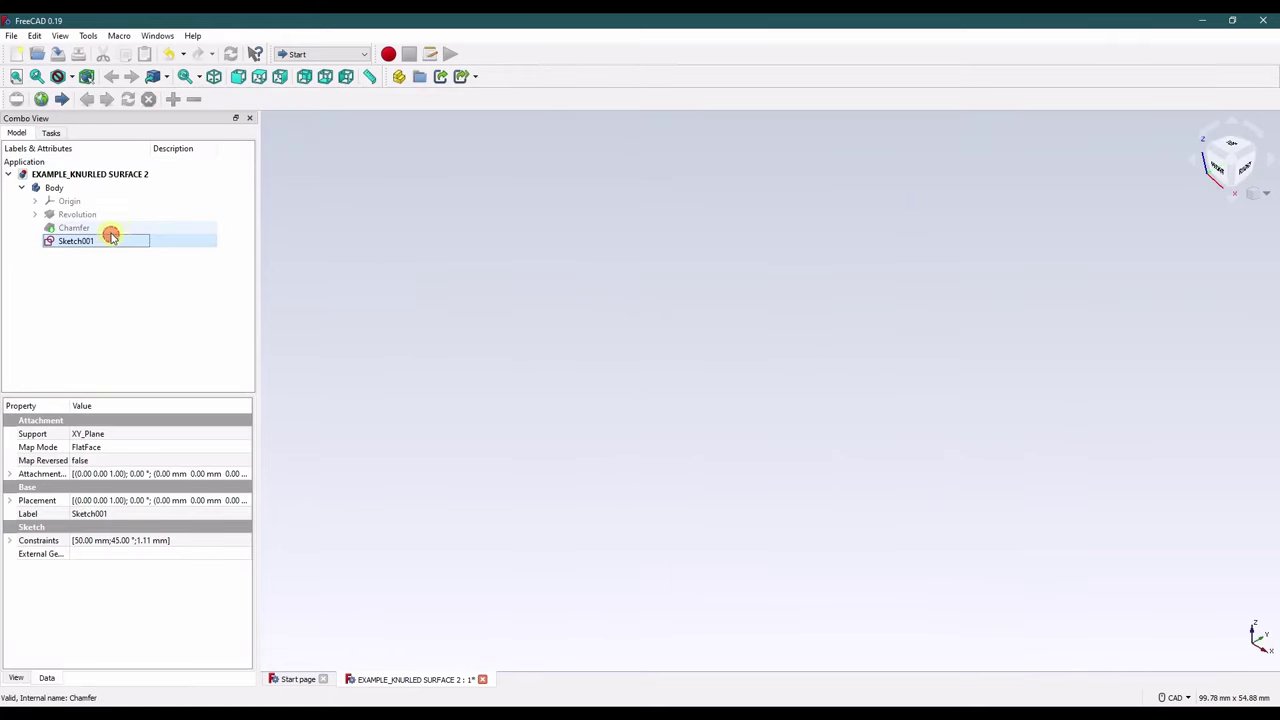
click(100, 228)
key(space)
click(294, 246)
click(113, 241)
key(space)
click(289, 262)
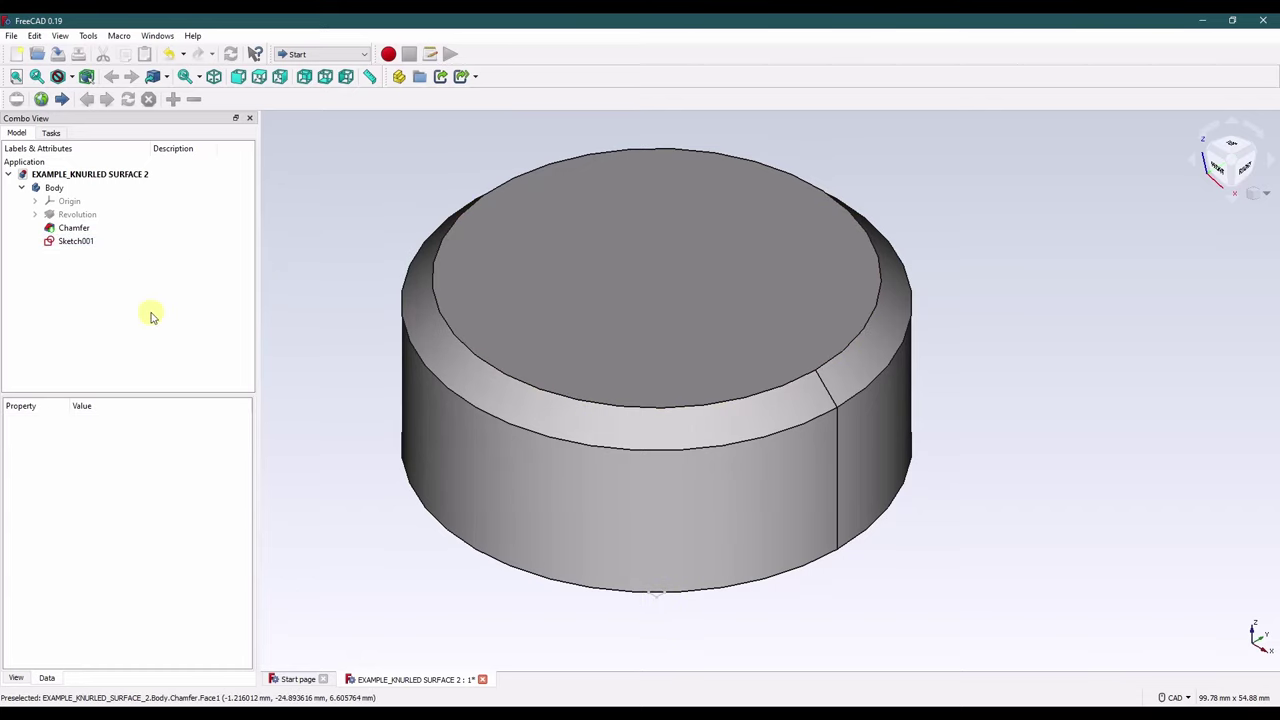
Step: Start a subtractive helix from the knurl sketch around the base Z axis, using the Height-Turns mode
click(75, 244)
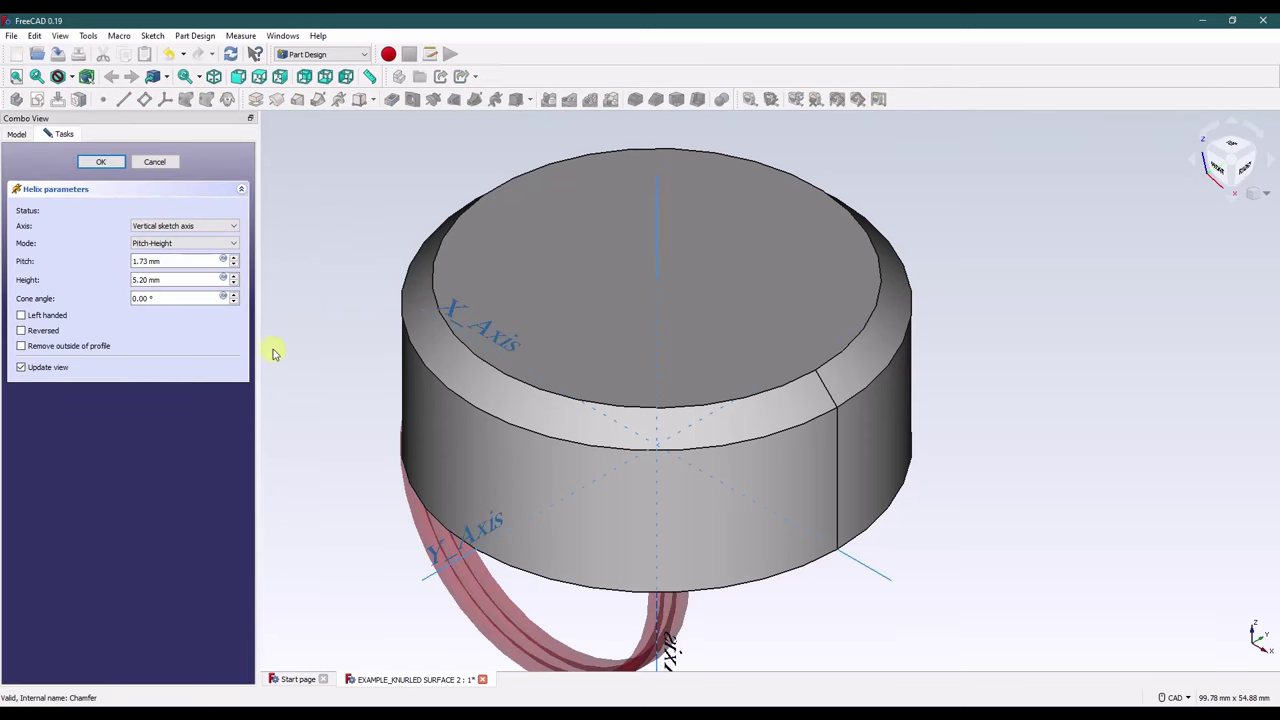
click(657, 233)
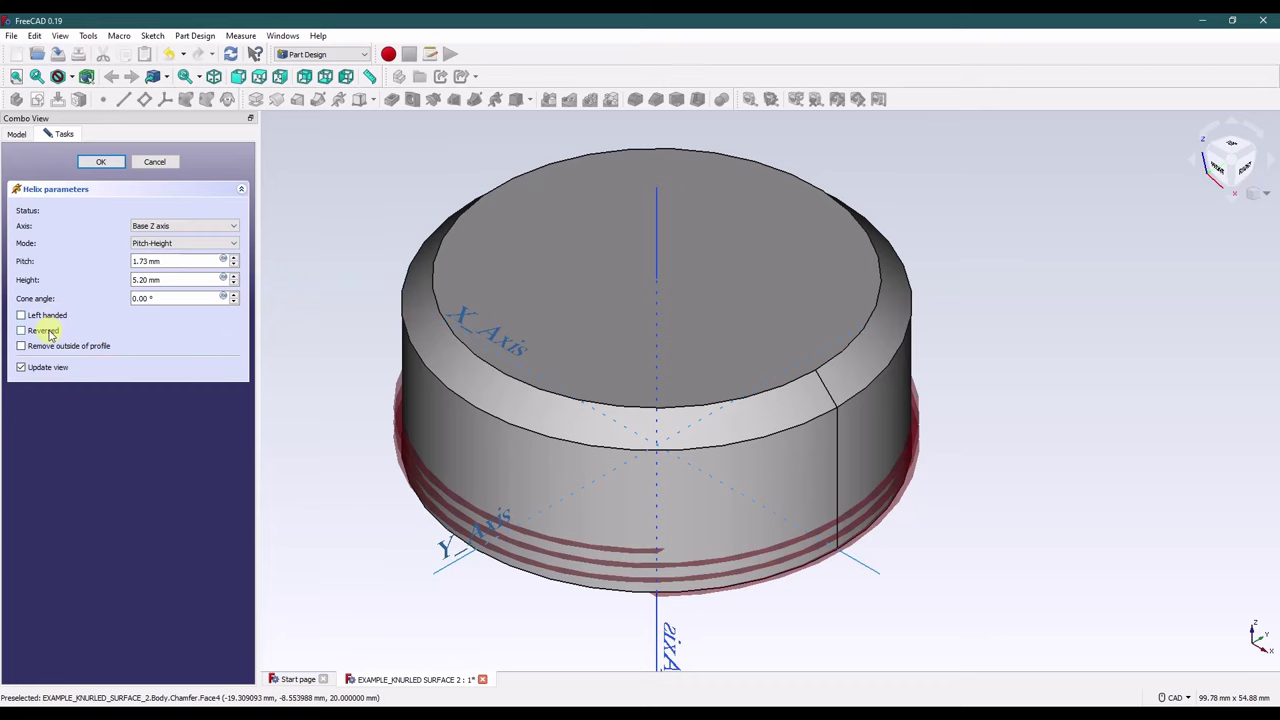
click(172, 244)
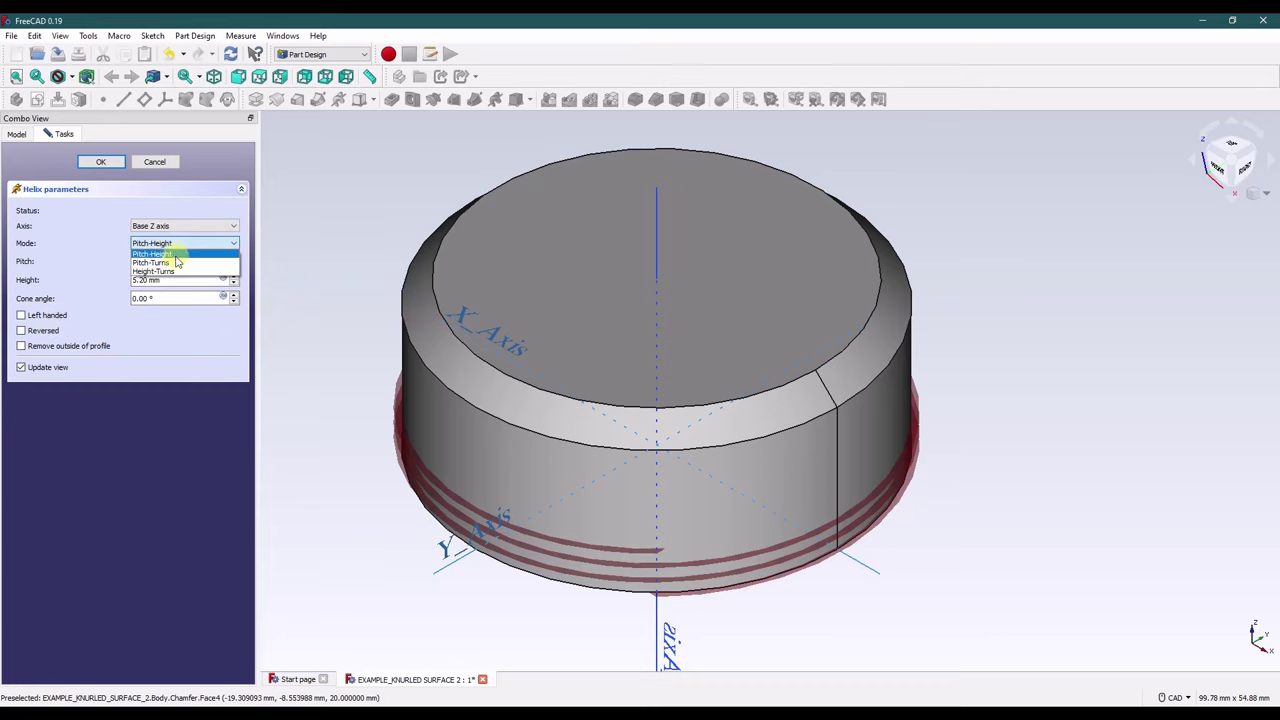
click(181, 276)
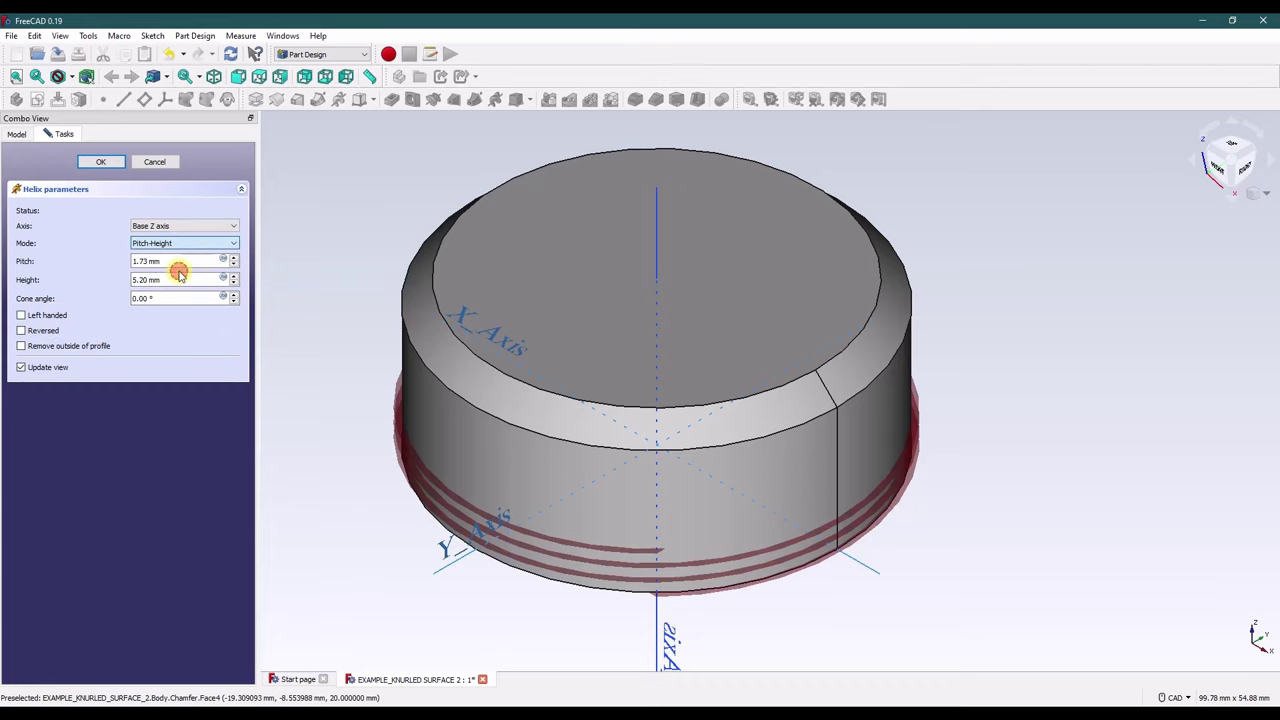
Step: Give the subtractive helix a height of 20 mm and 0.1 turns, and create the groove
click(177, 262)
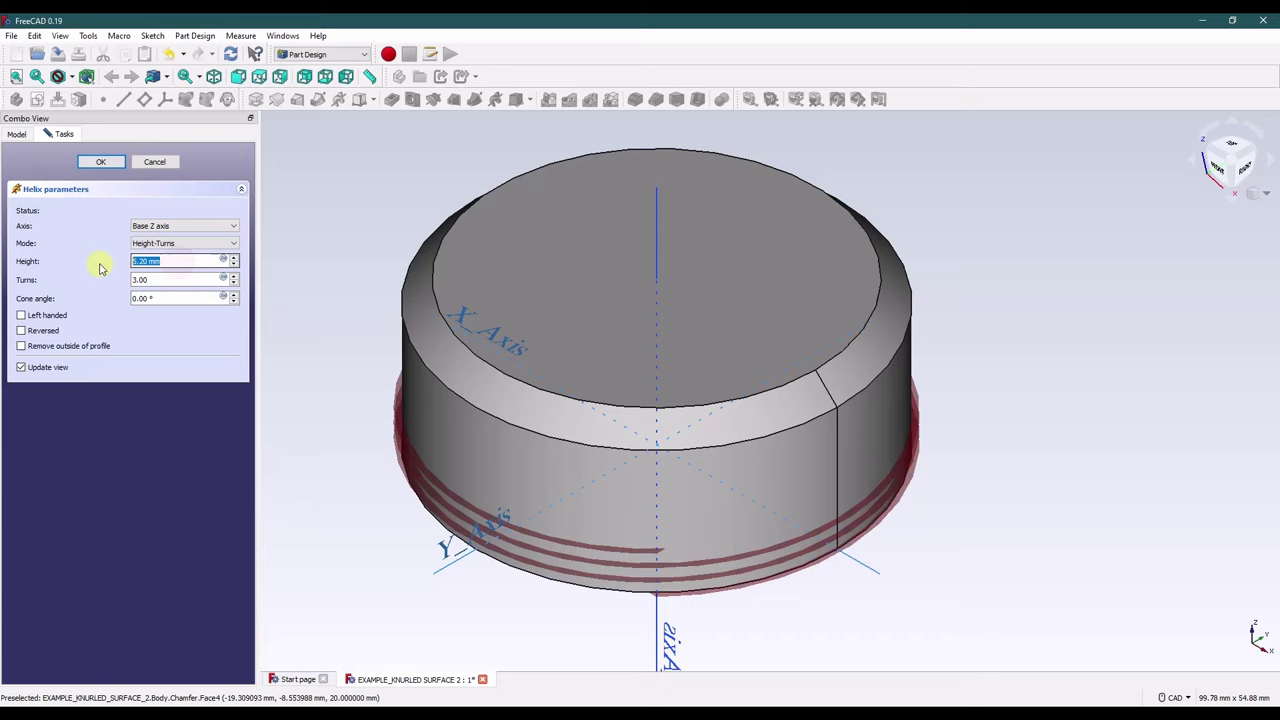
text(20)
click(165, 279)
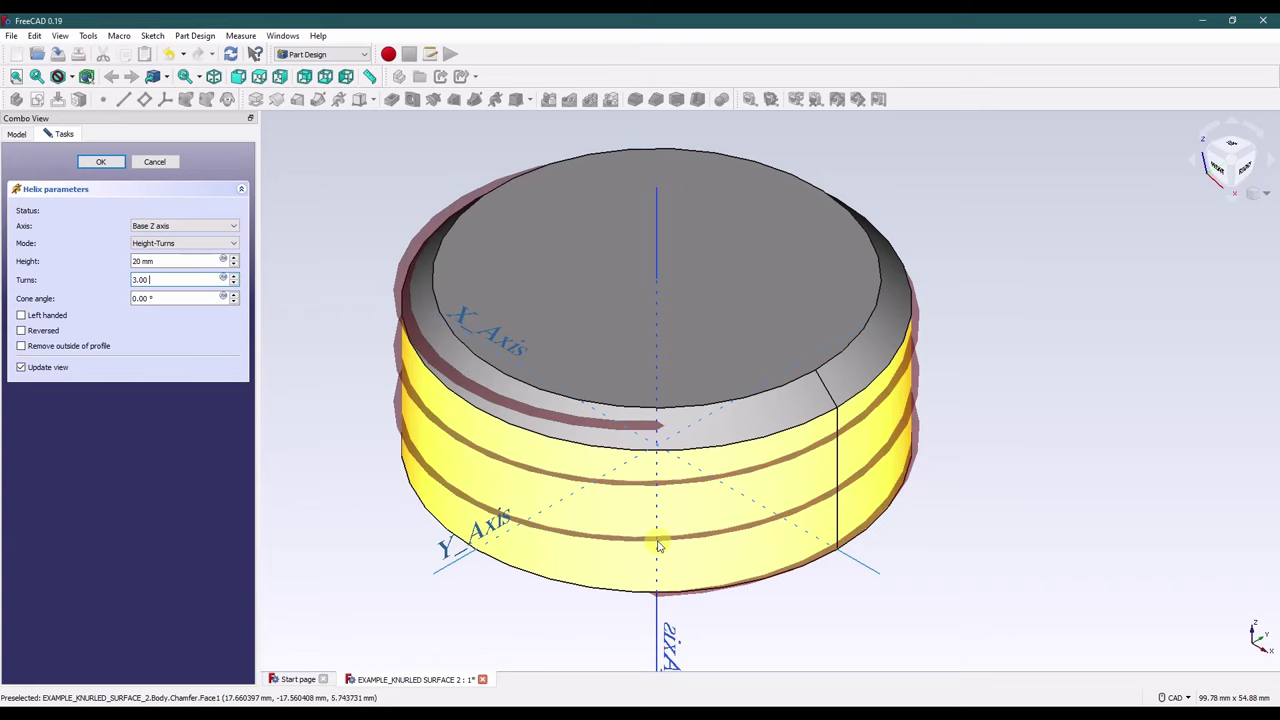
double_click(157, 280)
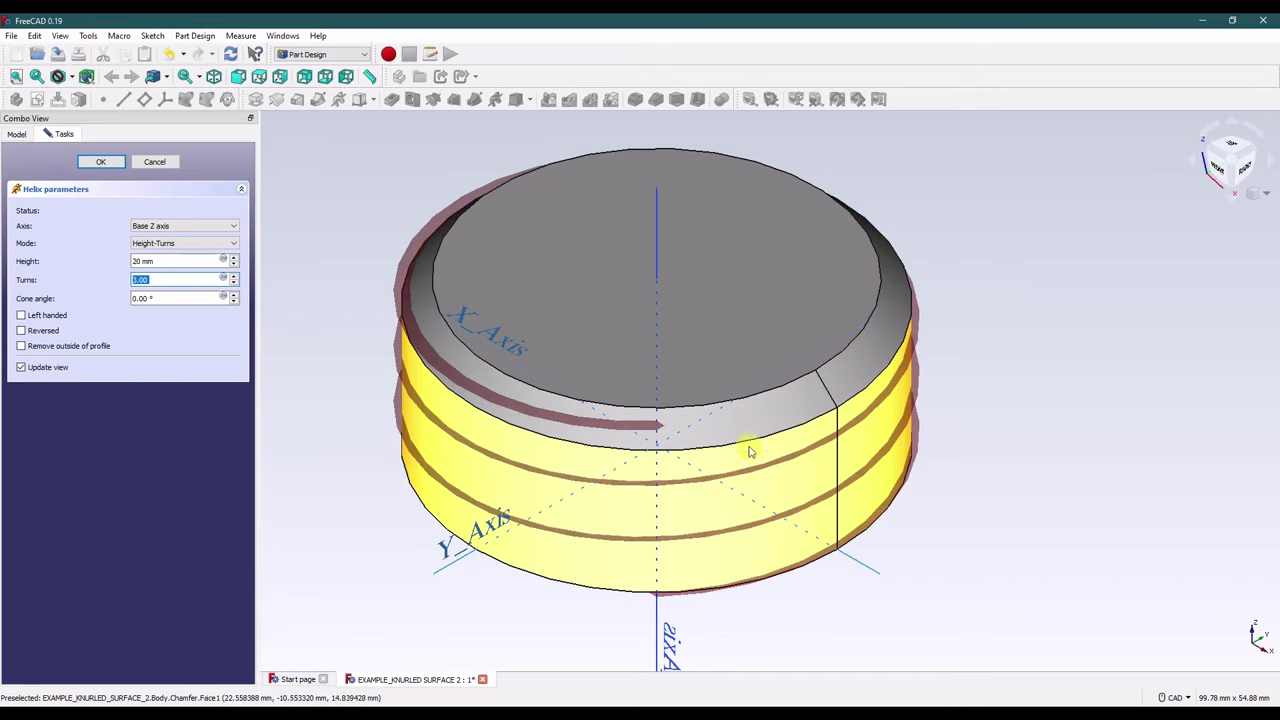
click(167, 278)
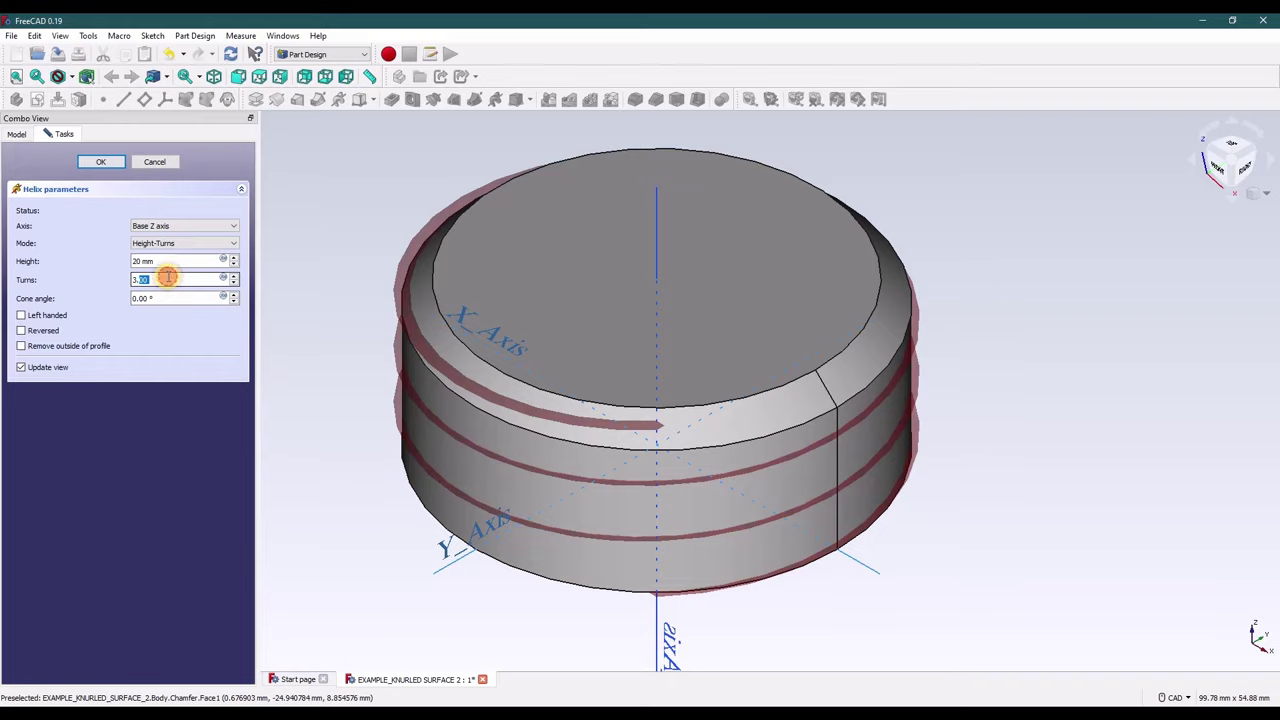
text(0.1)
click(172, 263)
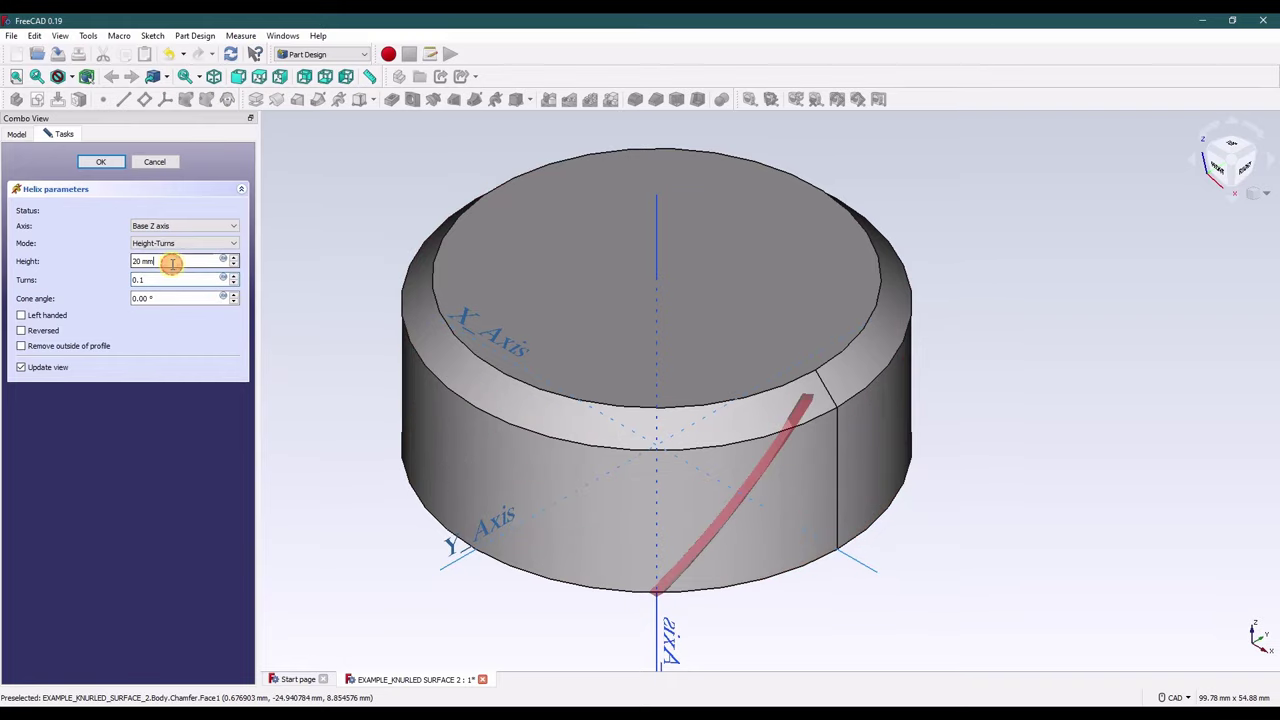
middle_drag(737, 566, 714, 523)
click(166, 280)
click(101, 165)
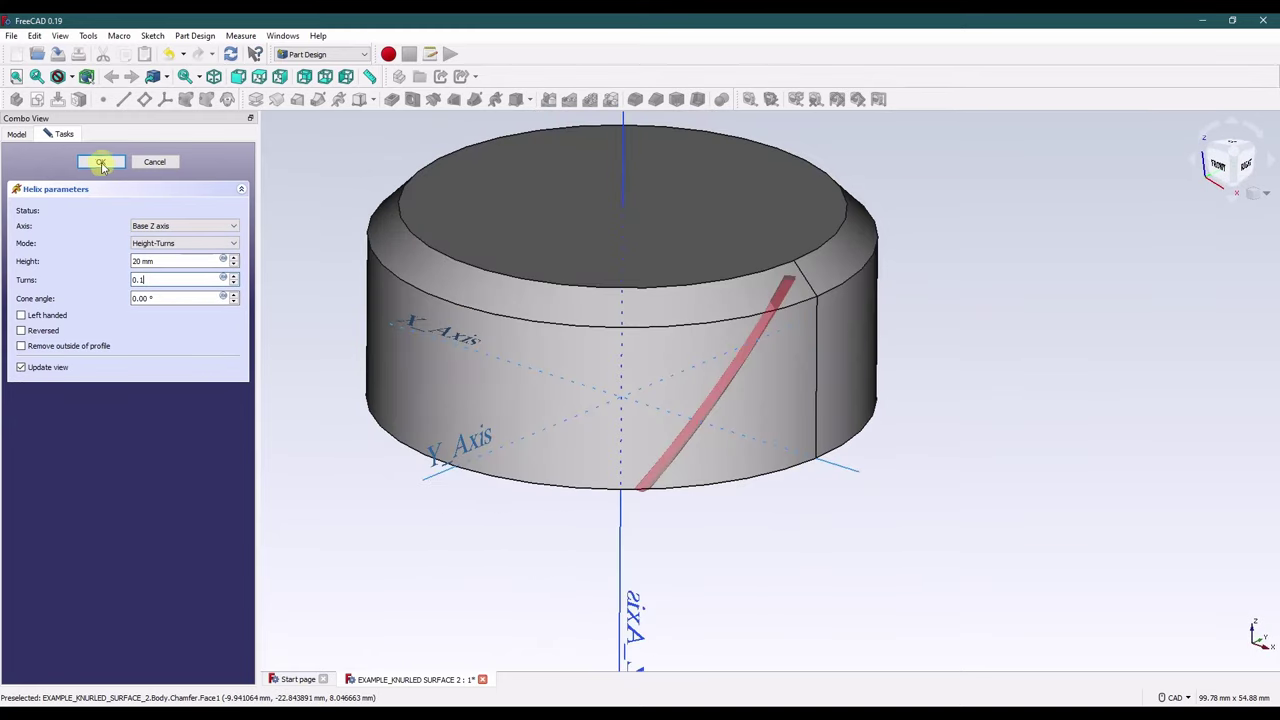
Step: Start a second subtractive helix from the same knurl sketch around the base Z axis, left-handed, in Height-Turns mode
mouse_move(666, 486)
middle_down()
mouse_move(743, 471)
mouse_move(571, 466)
mouse_move(609, 457)
mouse_move(640, 411)
mouse_move(663, 494)
mouse_move(740, 578)
mouse_move(723, 563)
middle_up()
click(35, 241)
click(84, 256)
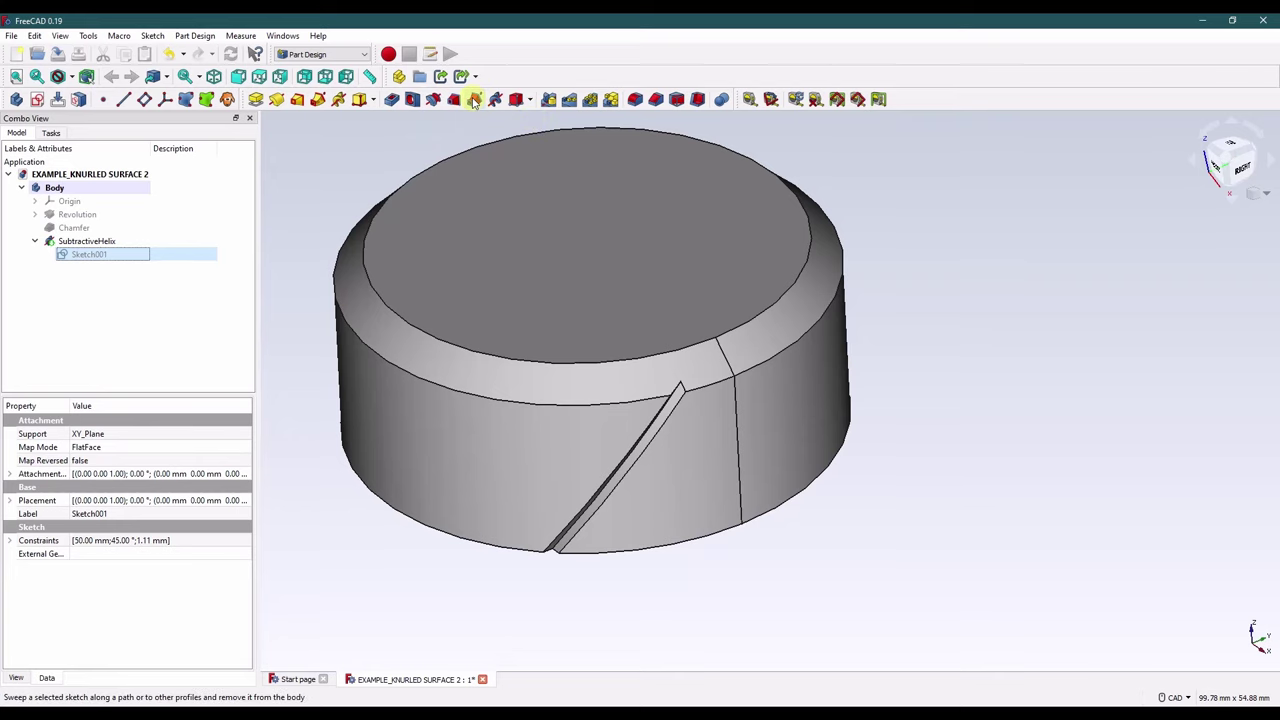
click(495, 99)
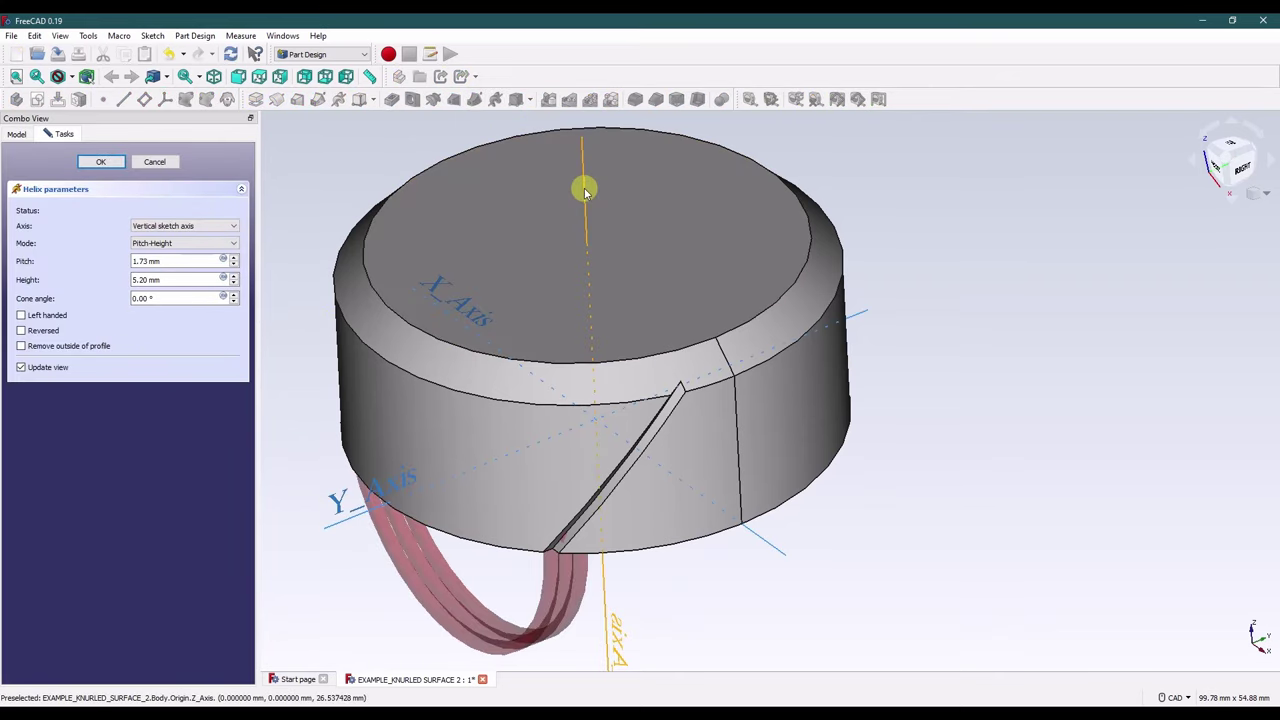
click(585, 190)
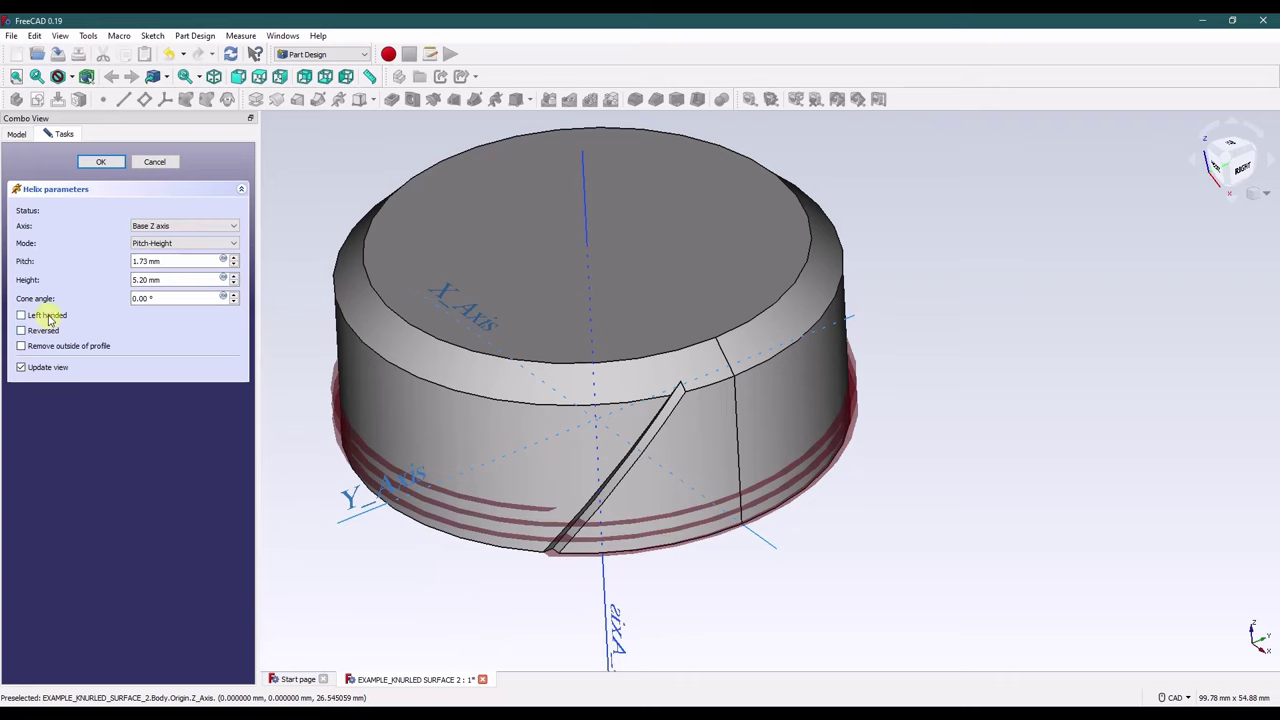
click(48, 318)
click(175, 246)
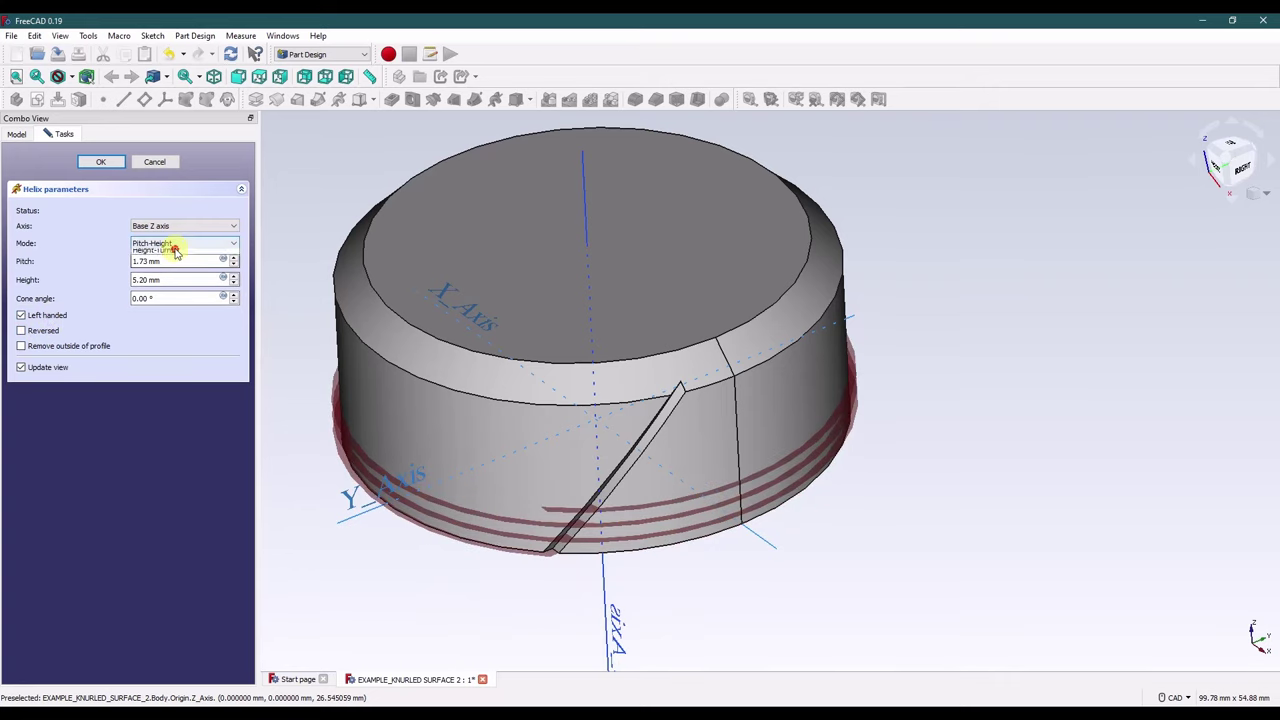
click(170, 259)
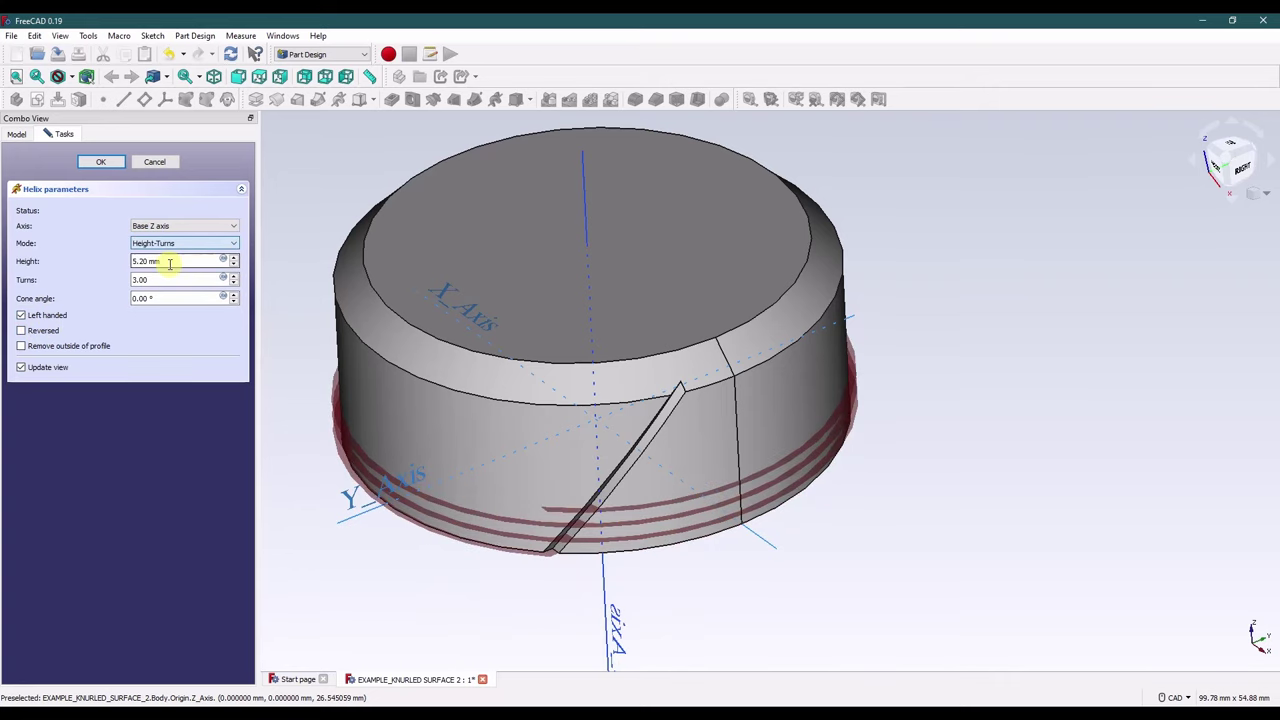
Step: Set the left-handed helix to a height of 20 mm and 0.1 turns, and create the mirrored groove
mouse_move(186, 262)
mouse_down()
mouse_move(130, 263)
mouse_move(133, 279)
mouse_up()
text(20)
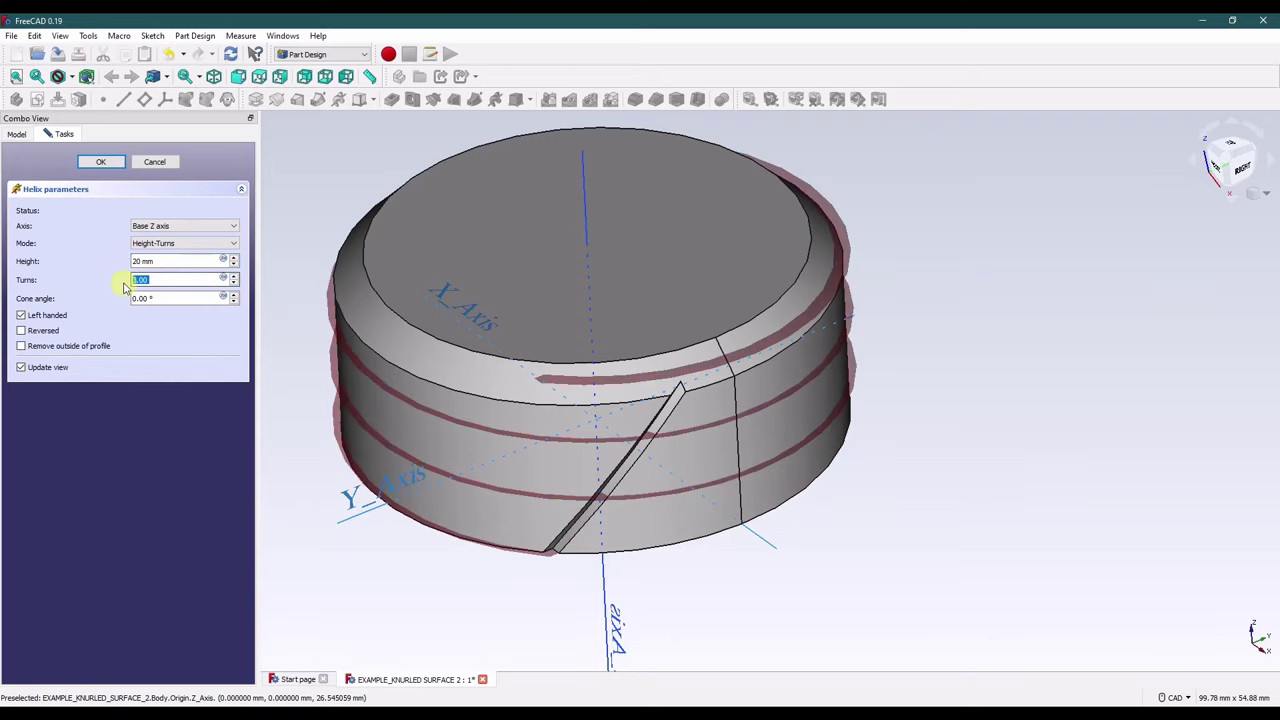
text(0.1)
click(166, 261)
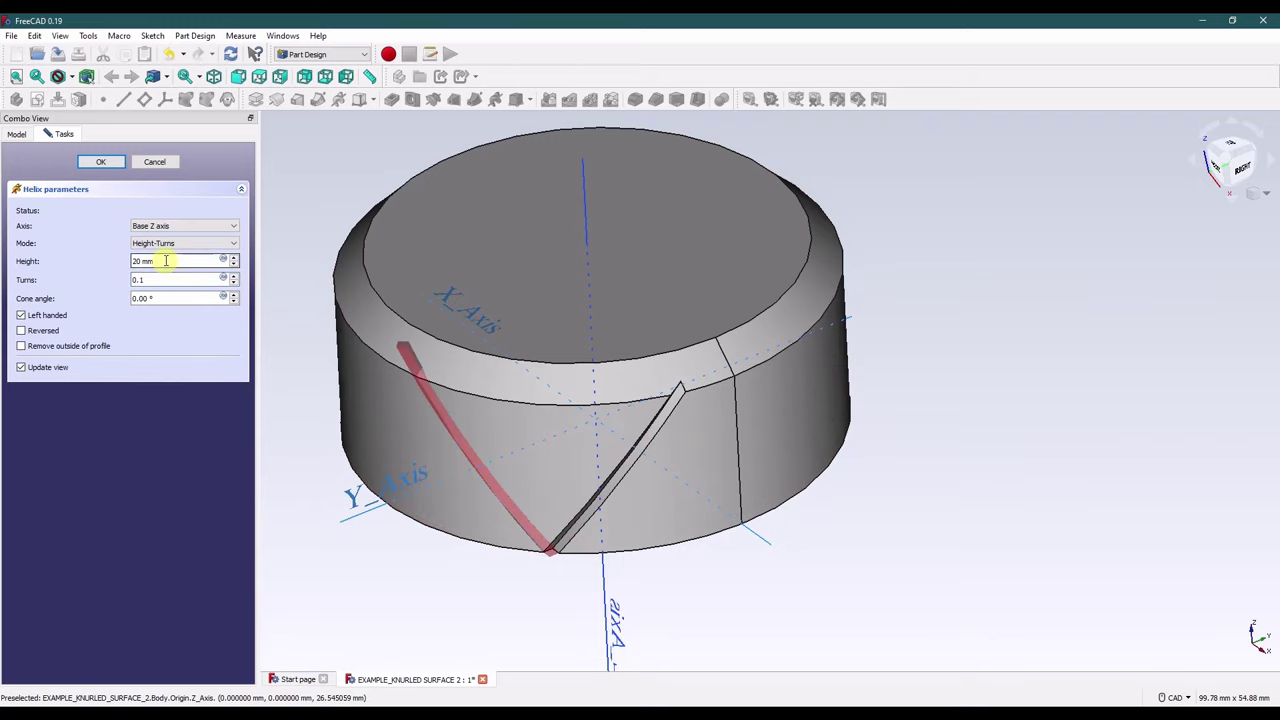
click(104, 161)
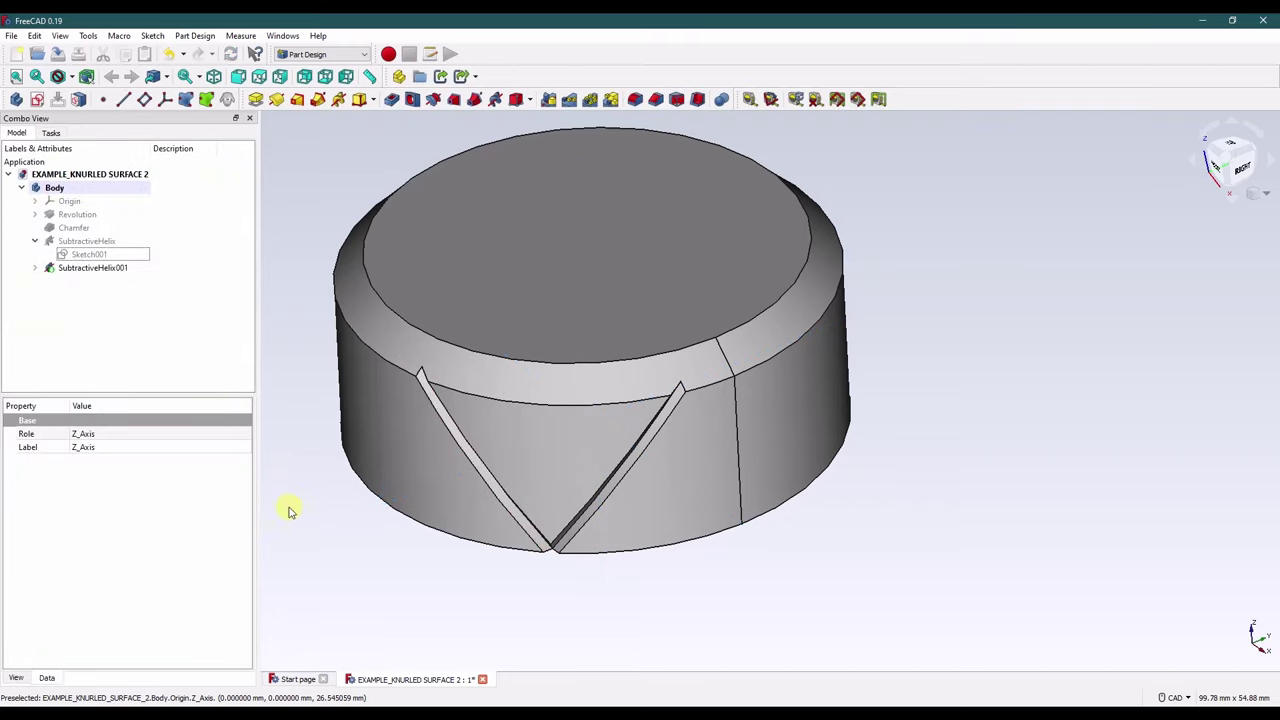
click(288, 511)
Step: Repeat both helical grooves around the body in a polar pattern with 55 occurrences over 360°
mouse_move(290, 512)
middle_down()
mouse_move(349, 494)
mouse_move(345, 513)
middle_up()
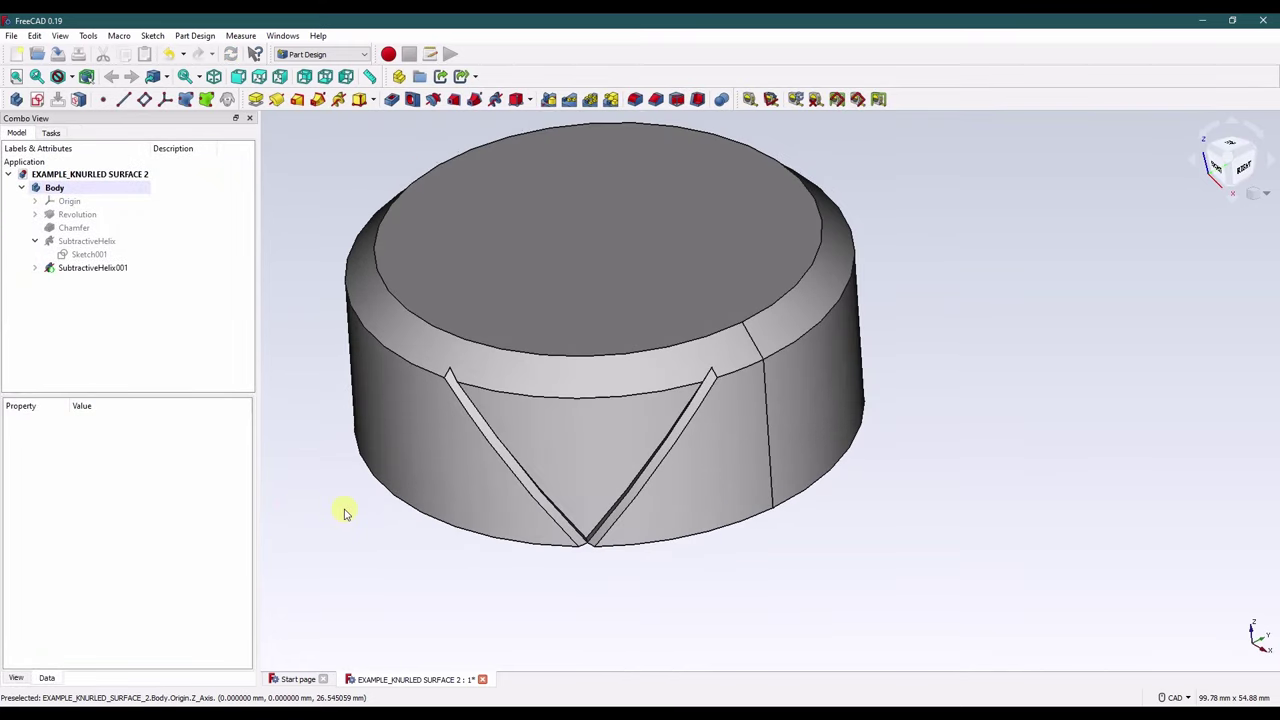
click(35, 241)
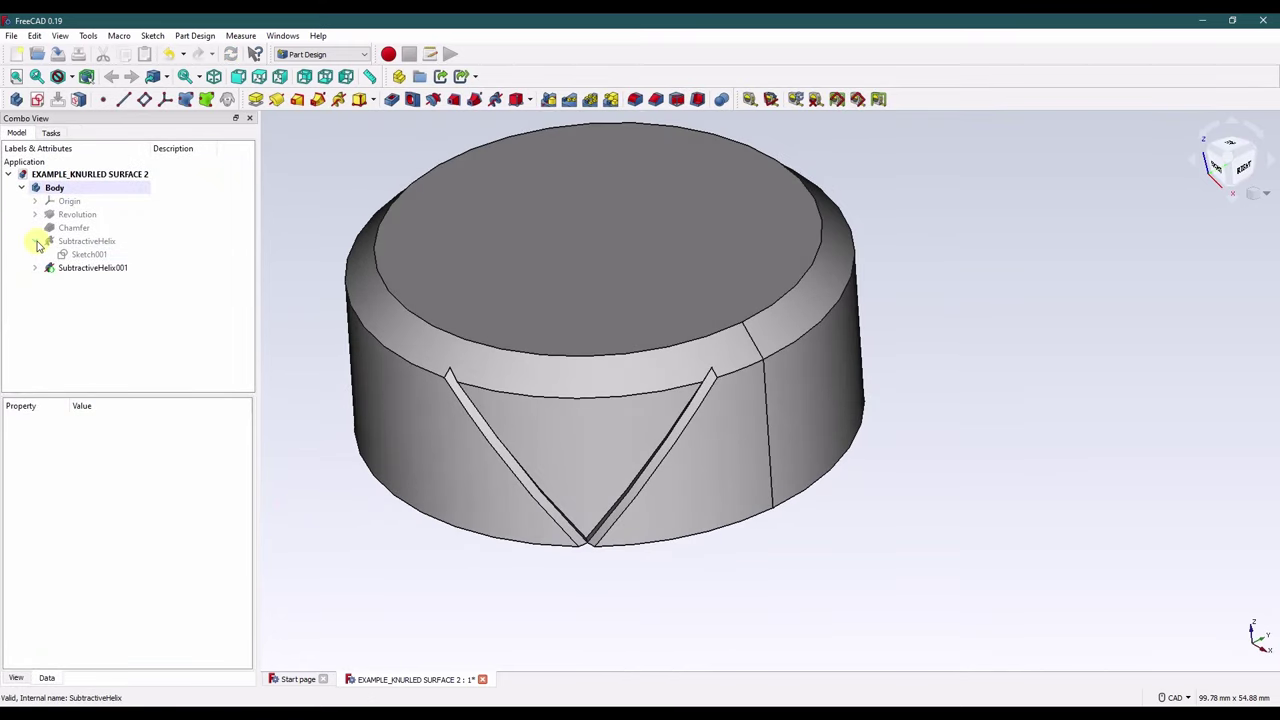
click(113, 244)
ctrl+click(108, 254)
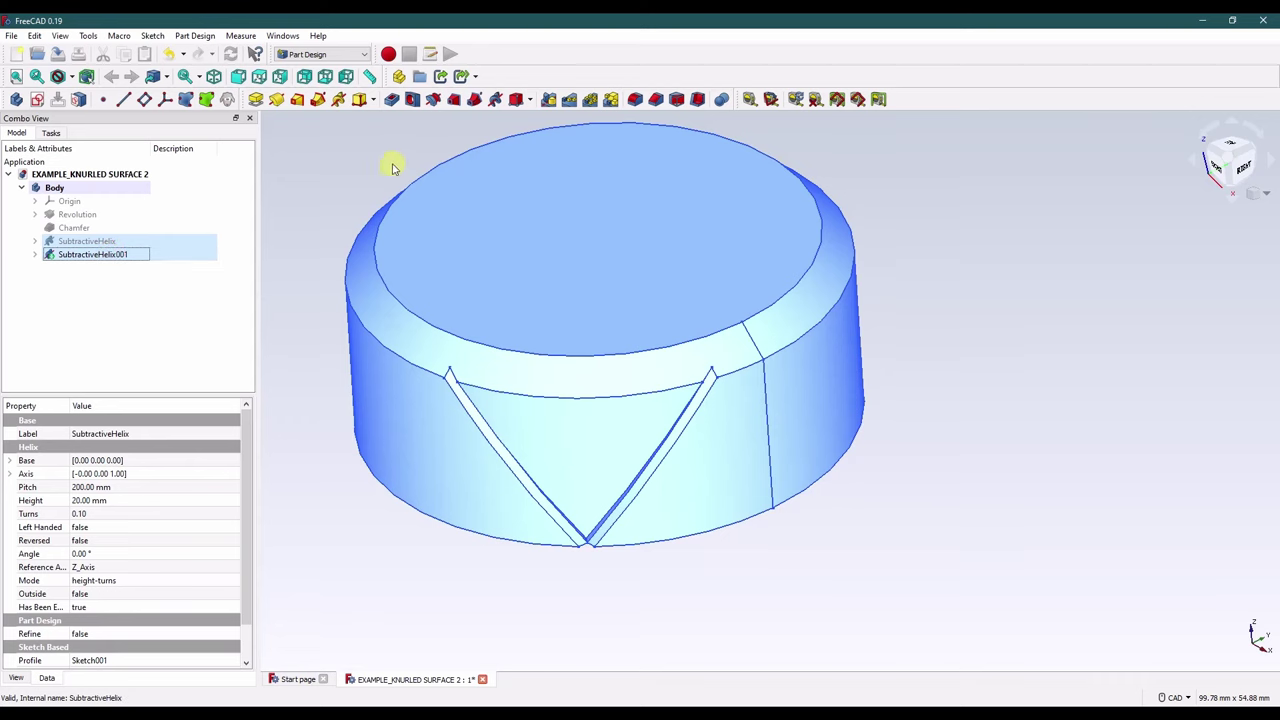
click(590, 99)
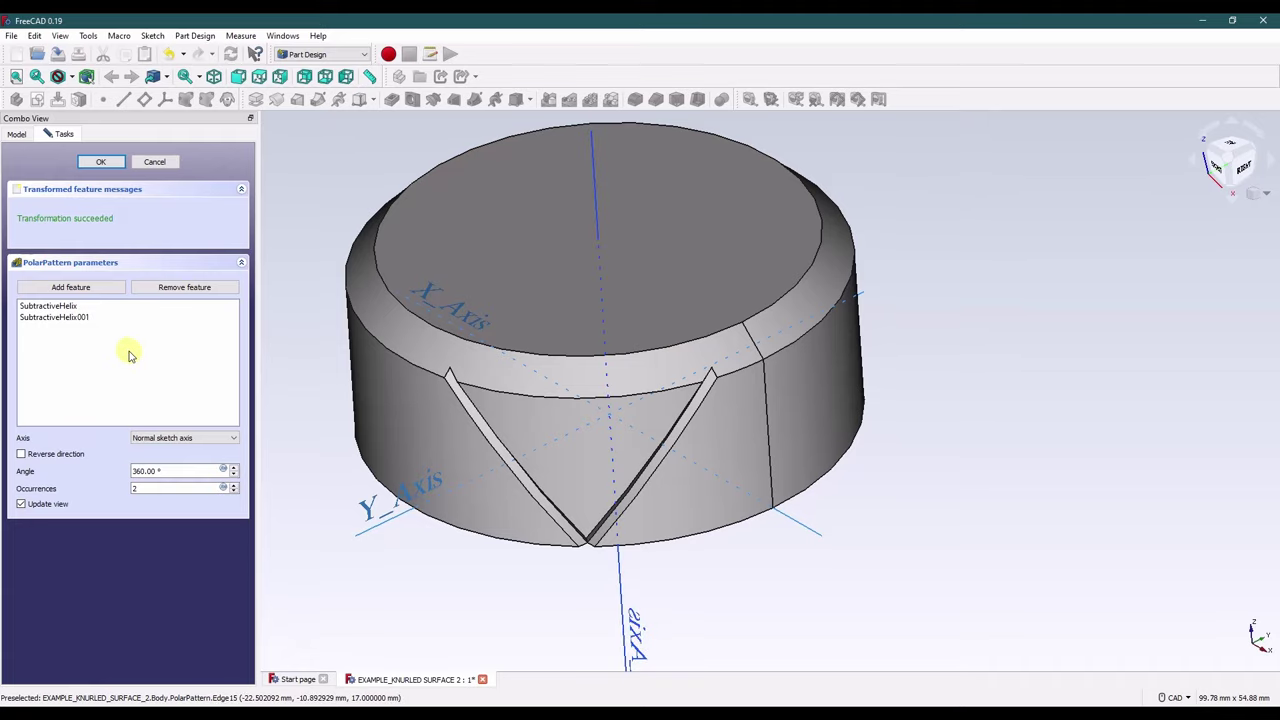
drag(163, 490, 126, 493)
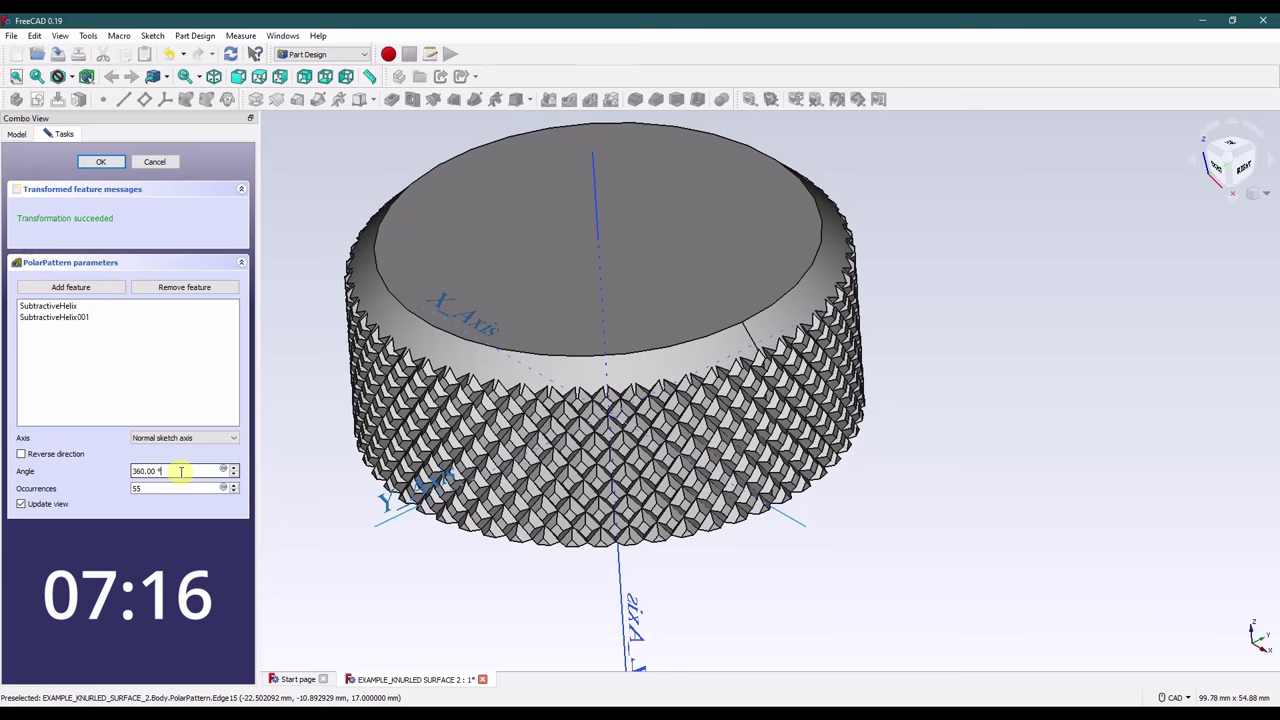
click(166, 488)
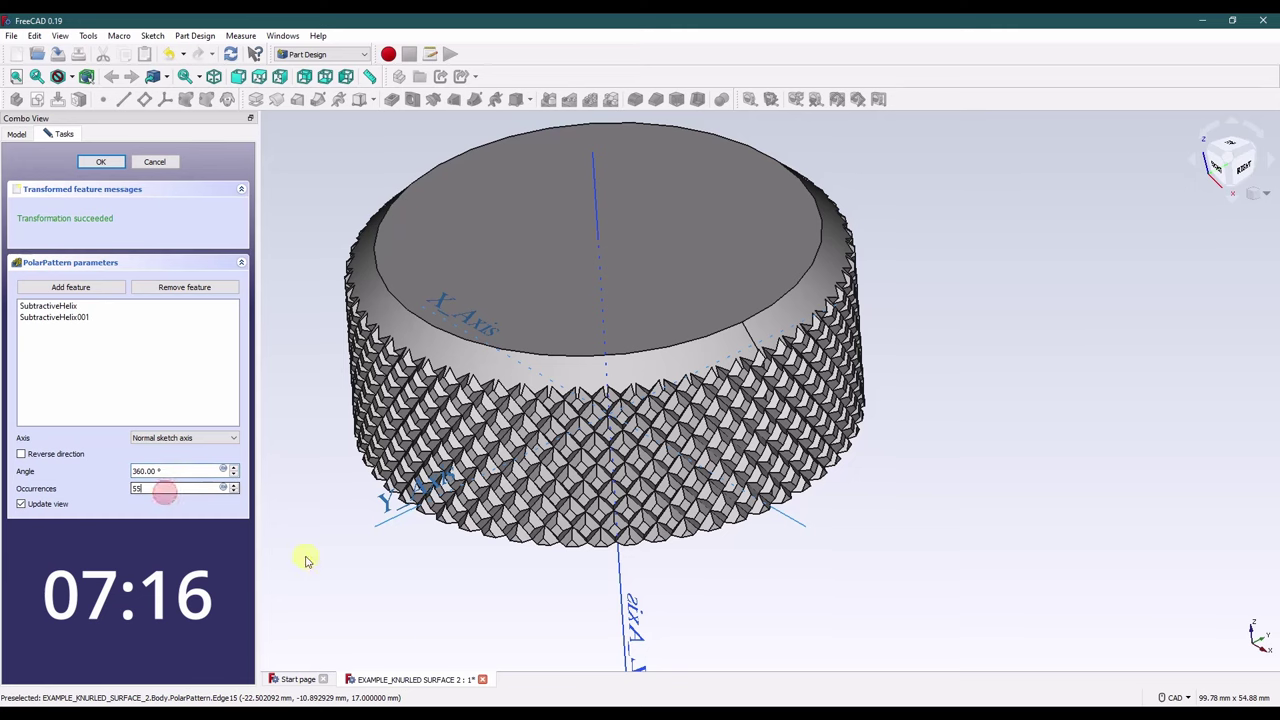
middle_drag(391, 609, 455, 574)
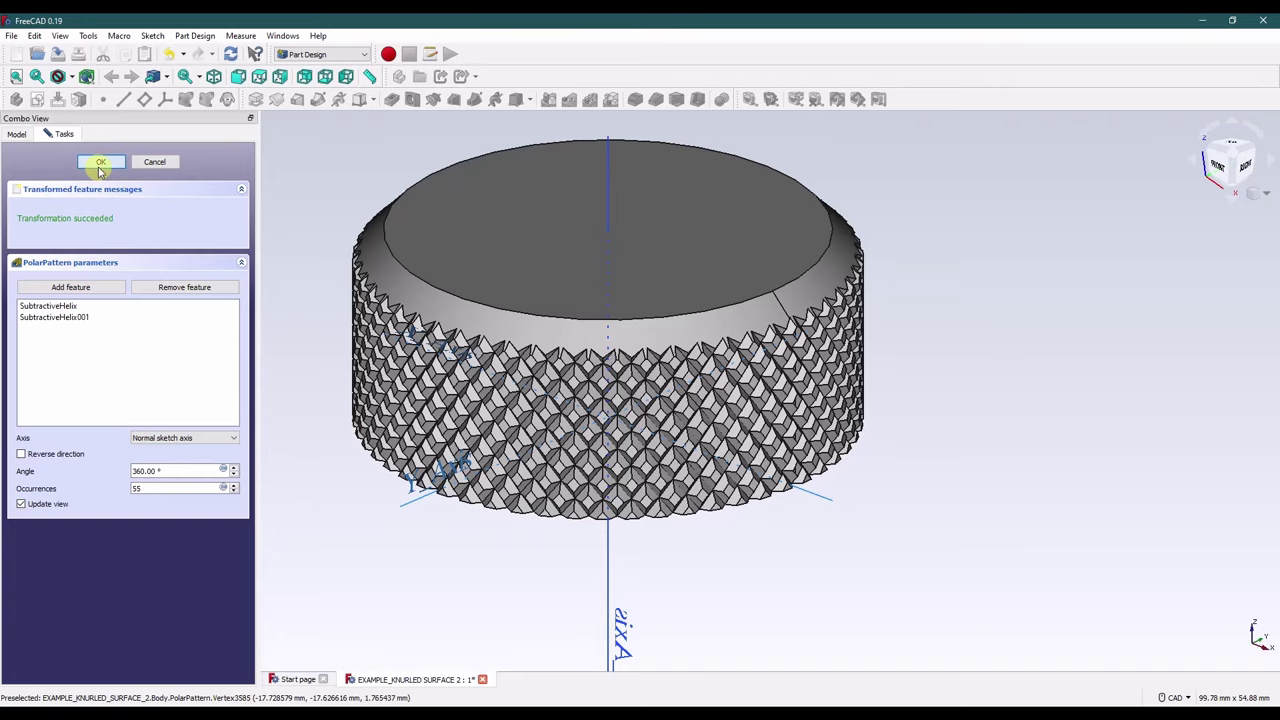
click(101, 163)
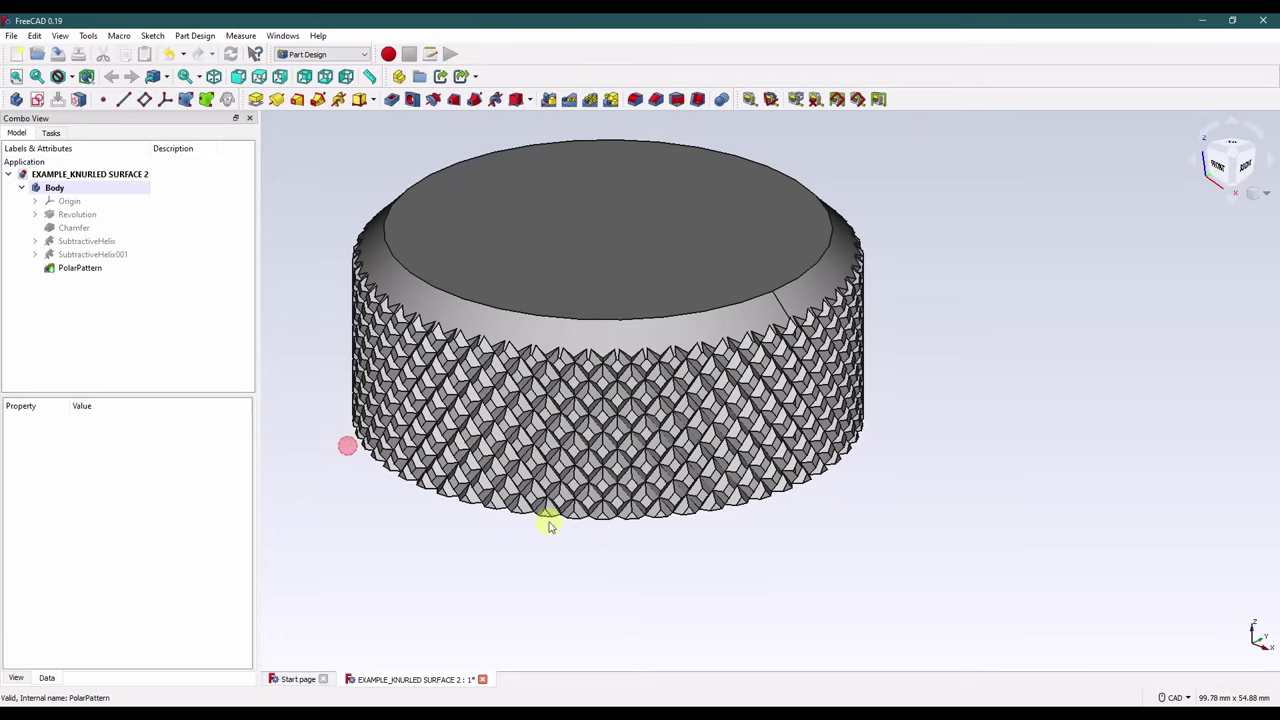
Step: Examine the finished knurled cap from several angles, including the isometric view, and review its Revolution and PolarPattern features
middle_drag(549, 520, 789, 529)
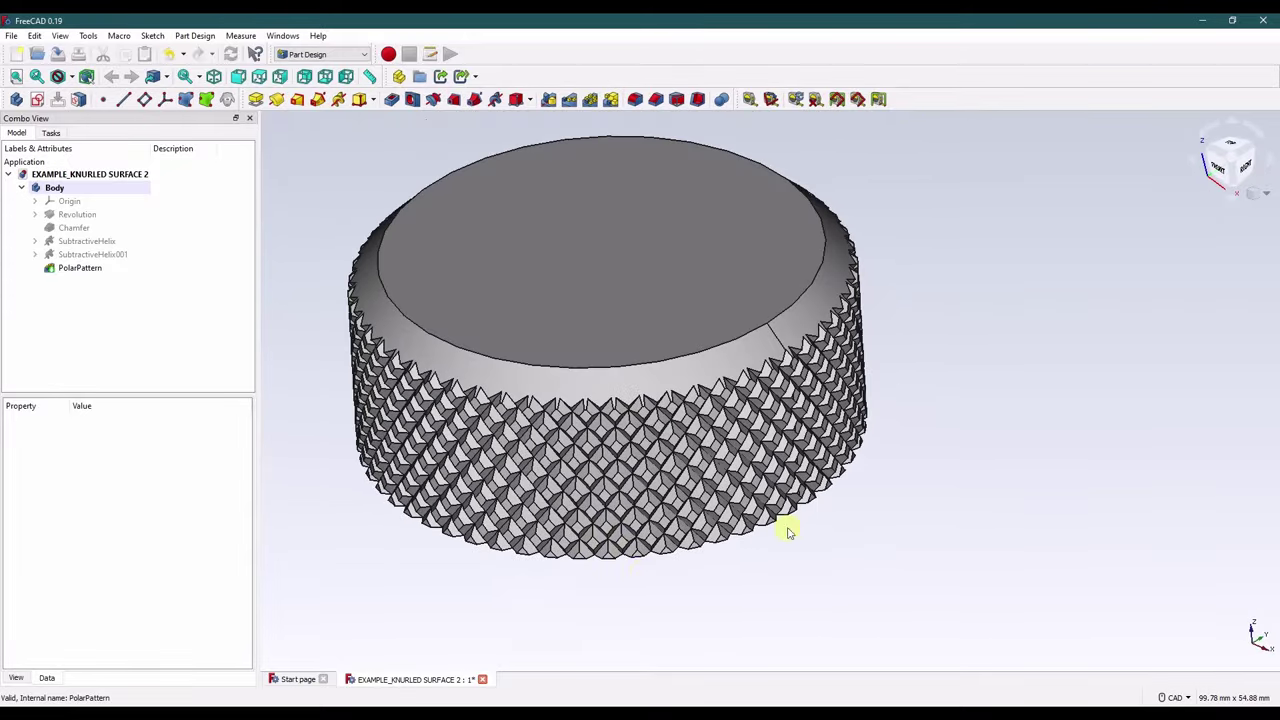
click(1268, 197)
click(1234, 256)
mouse_move(906, 520)
middle_down()
mouse_move(920, 449)
mouse_move(867, 533)
mouse_move(929, 497)
mouse_move(923, 509)
middle_up()
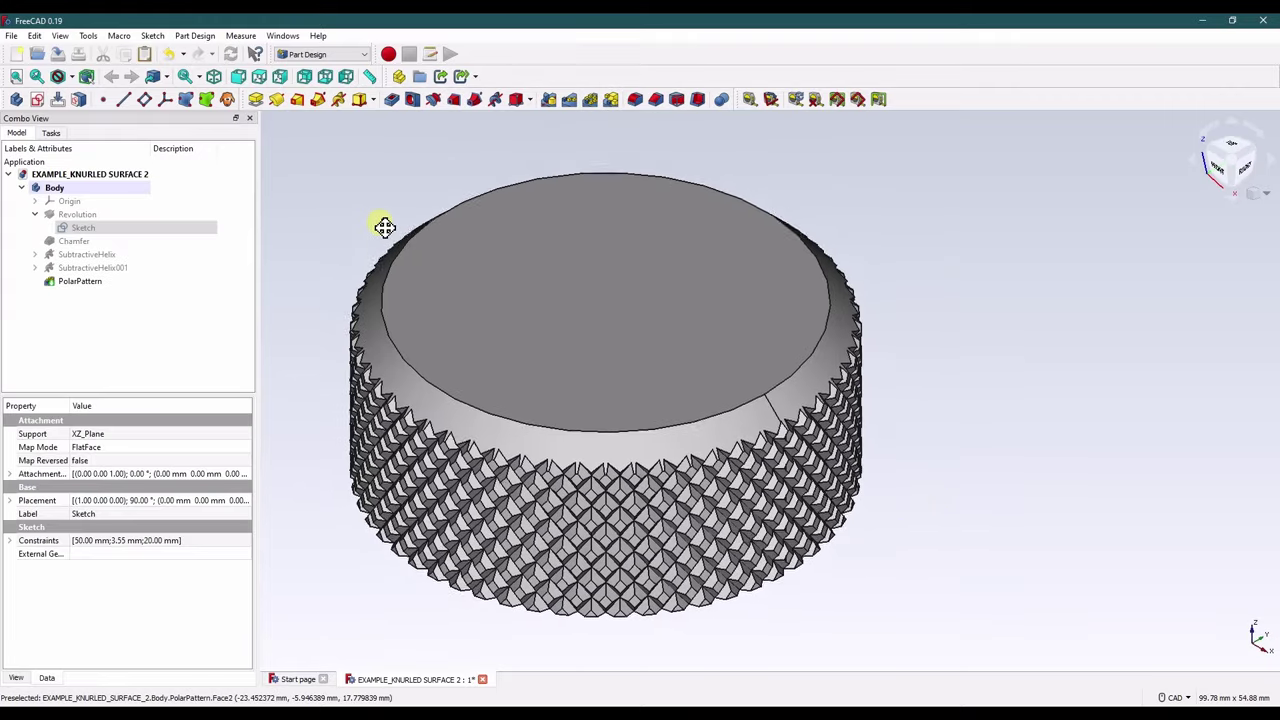
click(35, 214)
click(349, 209)
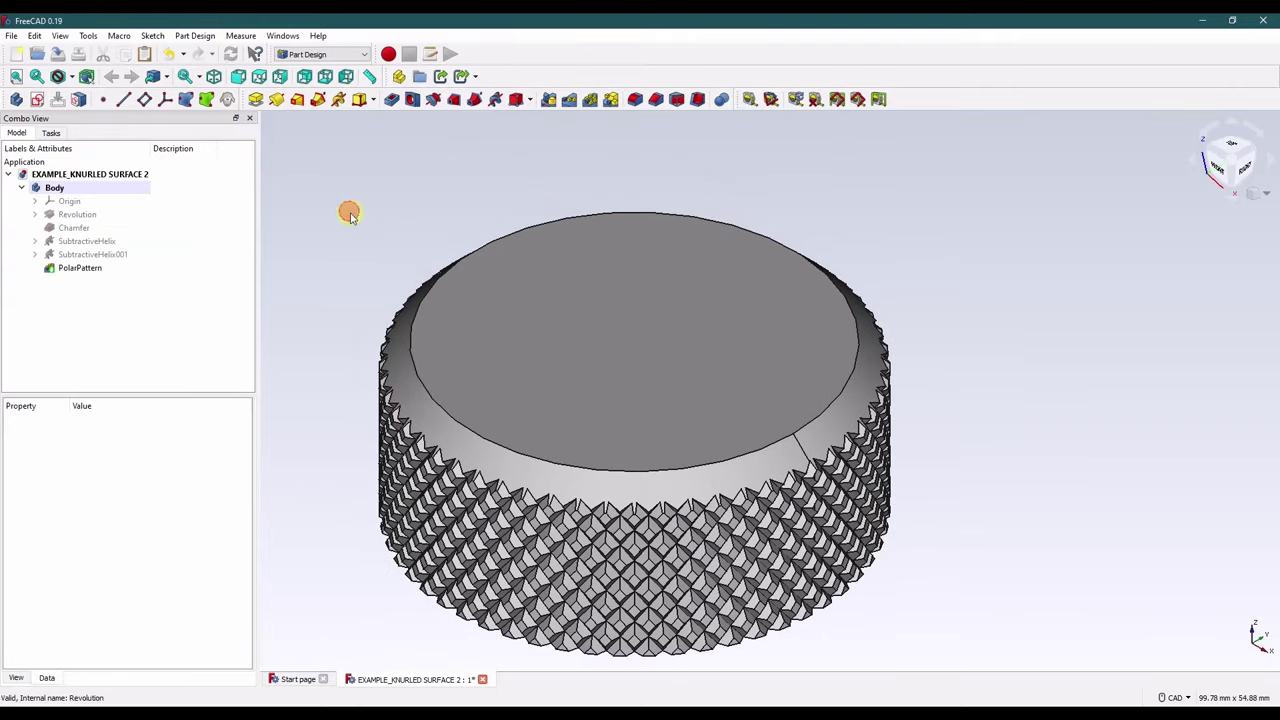
click(75, 270)
click(388, 221)
middle_drag(871, 490, 877, 434)
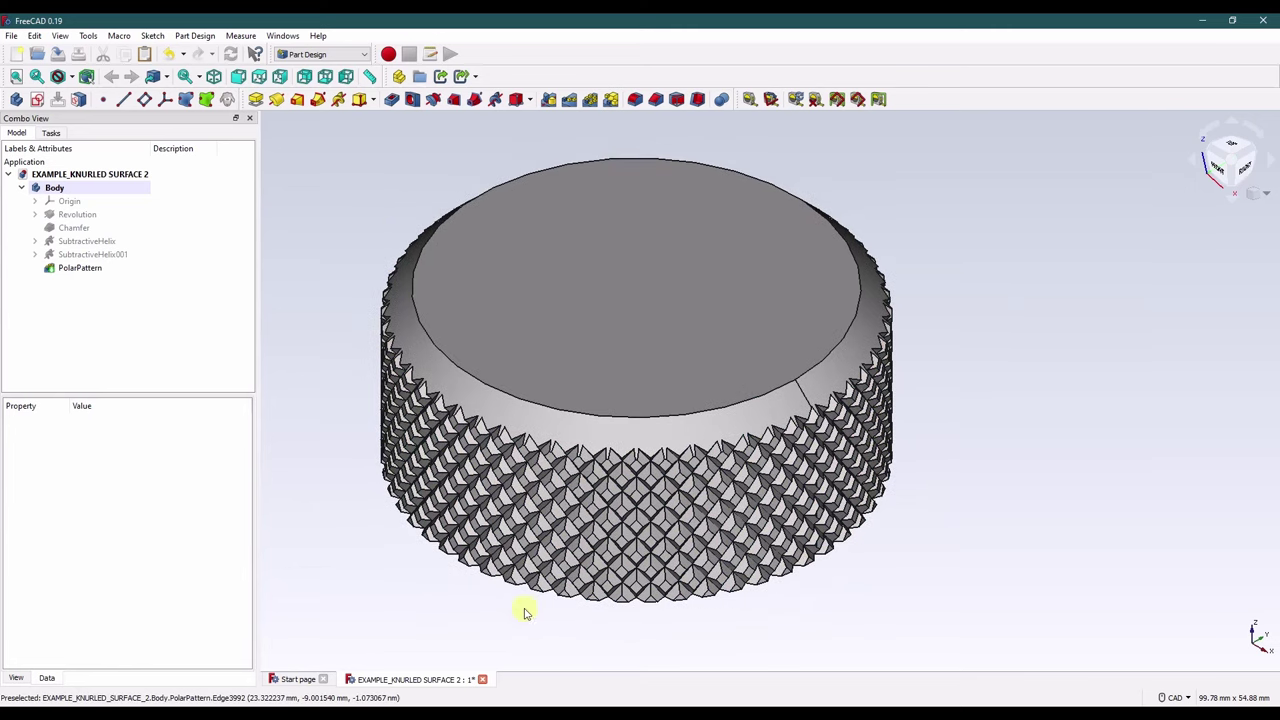